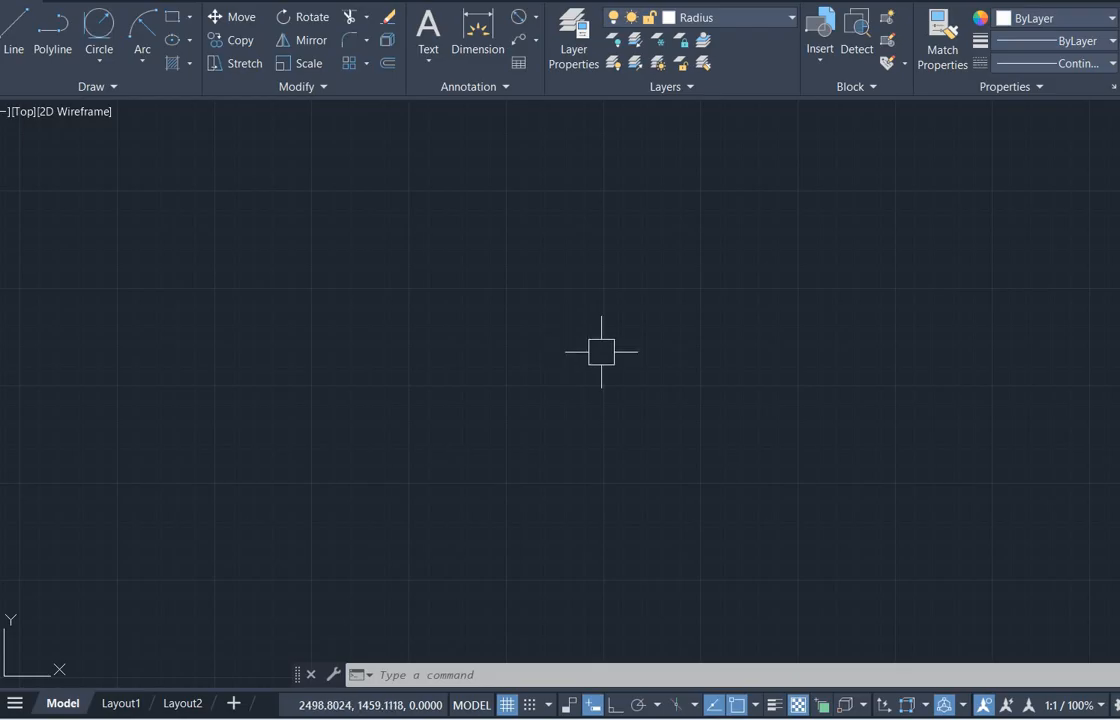
Draw a circle of diameter 20 in the empty drawing area
{"action": "type", "text": "c"}
{"action": "key", "text": "Return"}
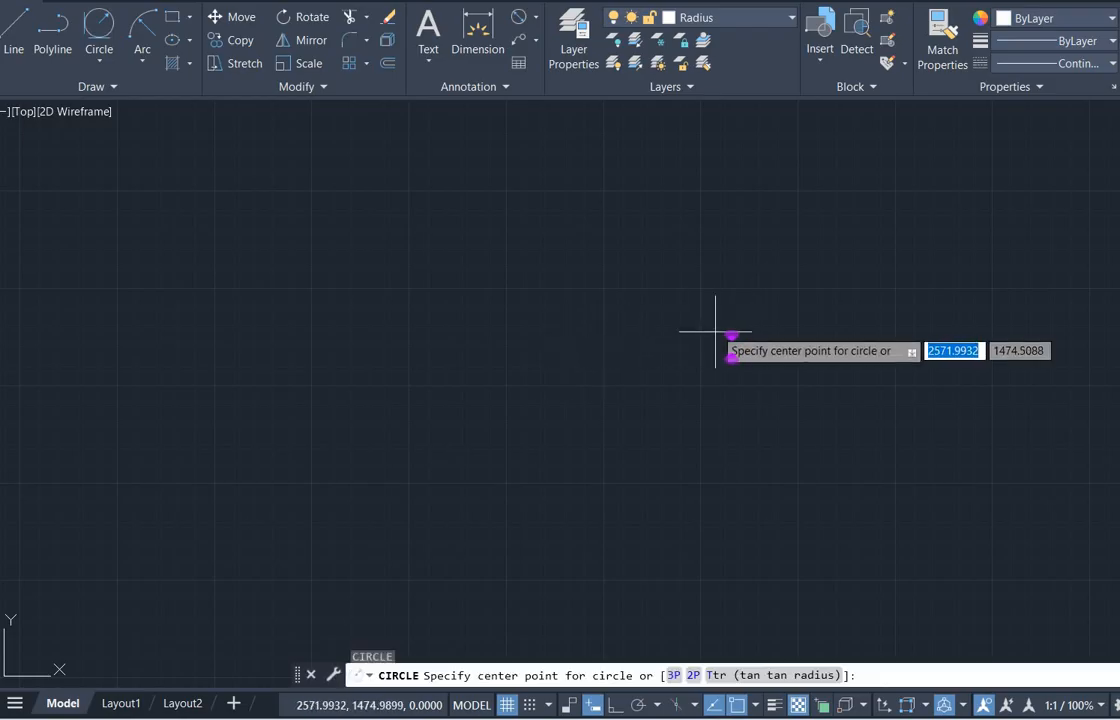
{"action": "left_click", "coordinate": [757, 367]}
{"action": "type", "text": "d"}
{"action": "key", "text": "Return"}
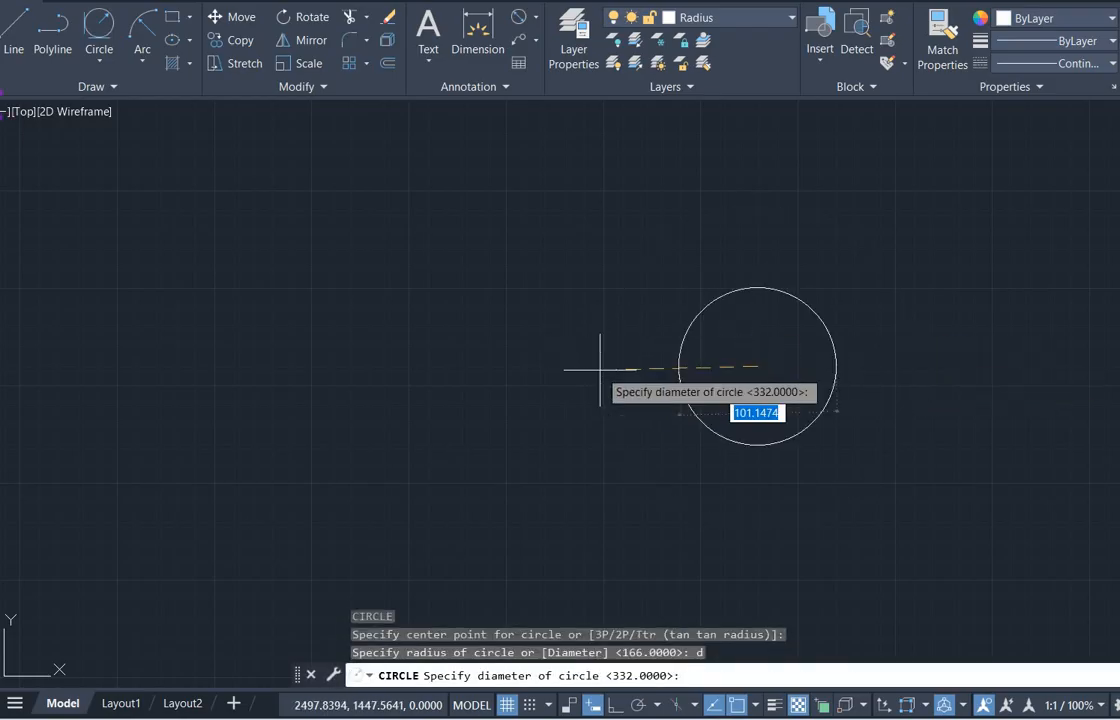
{"action": "type", "text": "20"}
{"action": "key", "text": "Return"}
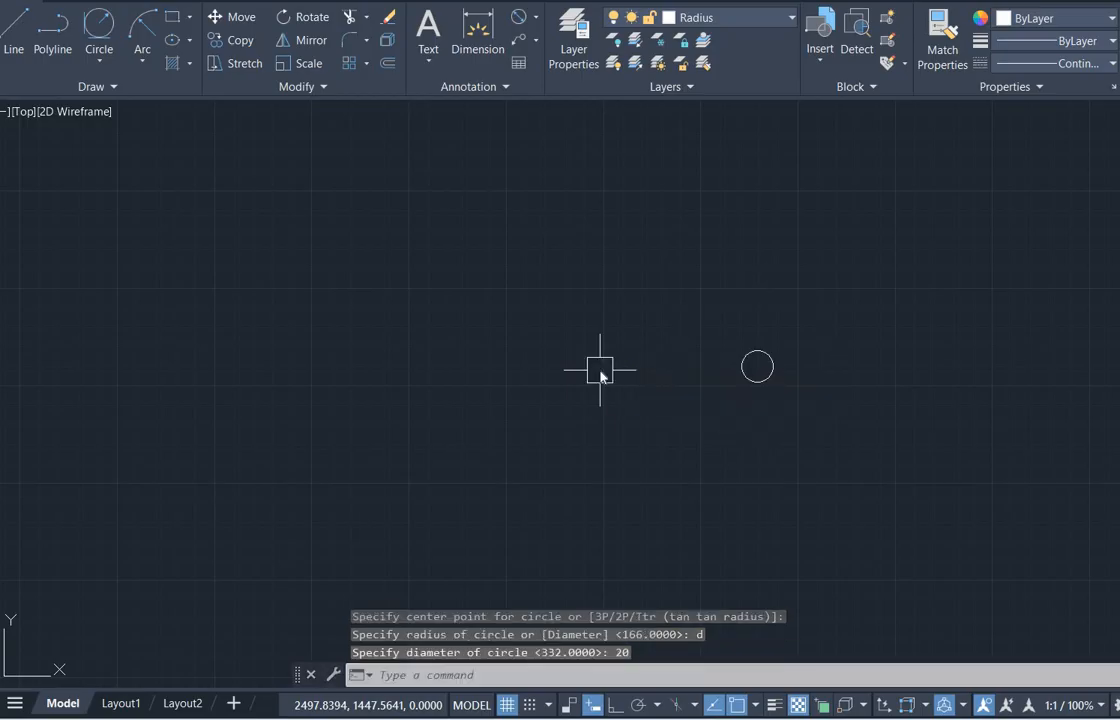
Enable the Center object snap and draw a circle of diameter 30 concentric with the existing circle
{"action": "key", "text": "Return"}
{"action": "scroll", "coordinate": [800, 372], "scroll_direction": "up", "scroll_amount": 3}
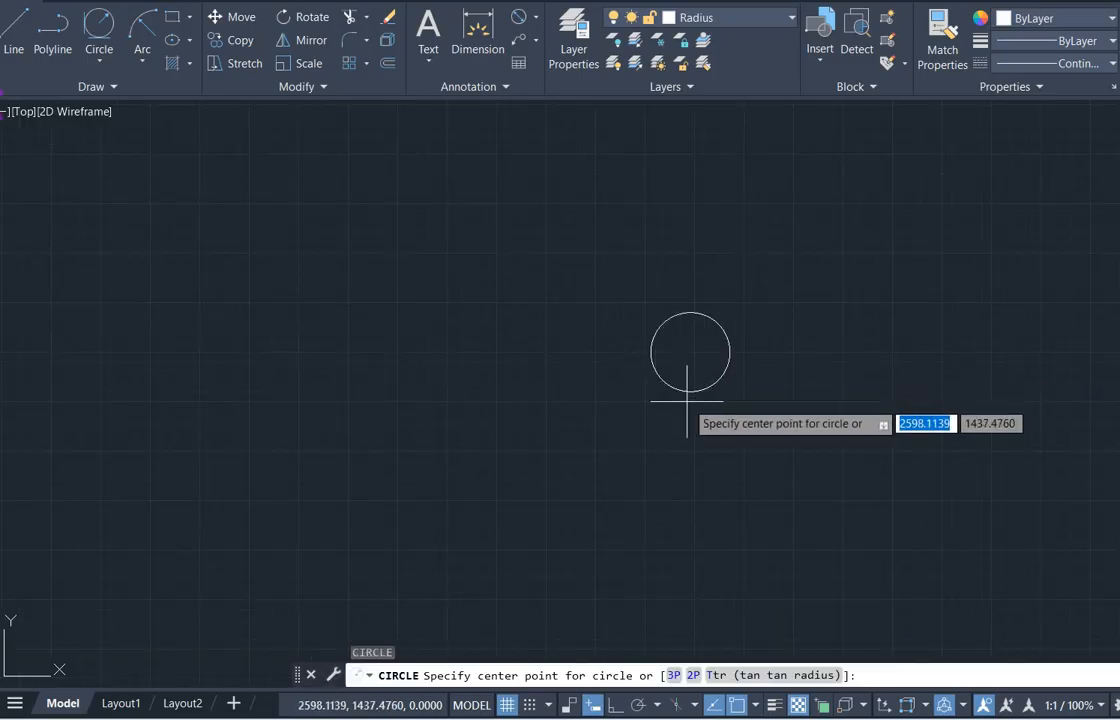
{"action": "scroll", "coordinate": [687, 401], "scroll_direction": "up", "scroll_amount": 4}
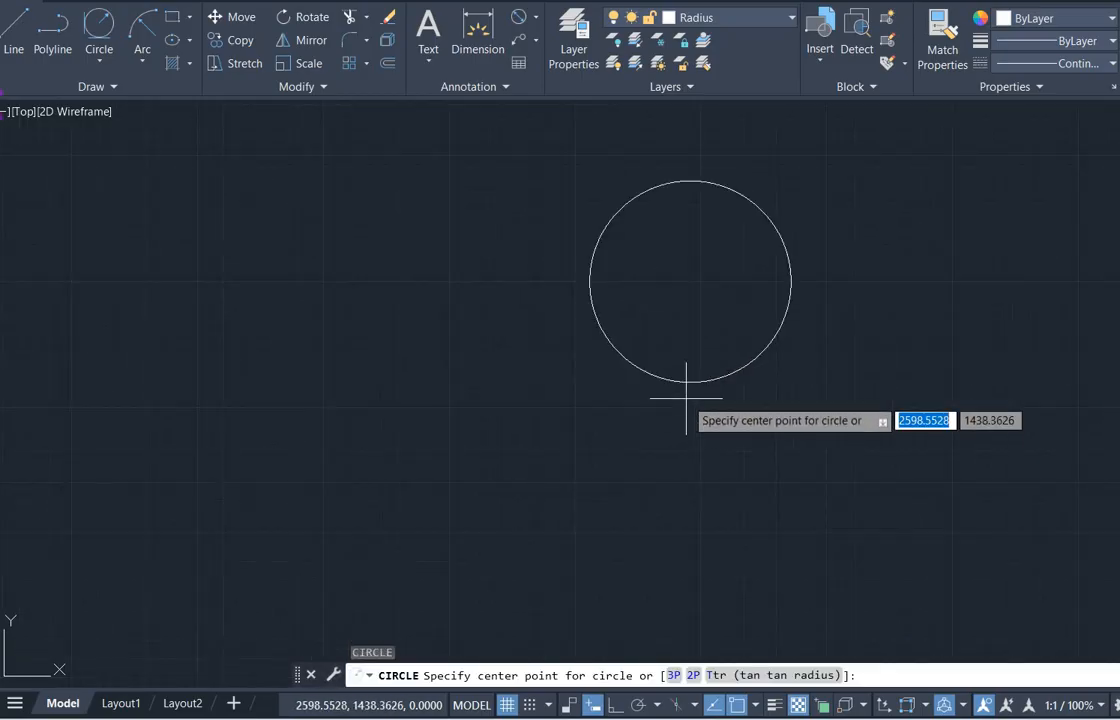
{"action": "right_click", "coordinate": [739, 712]}
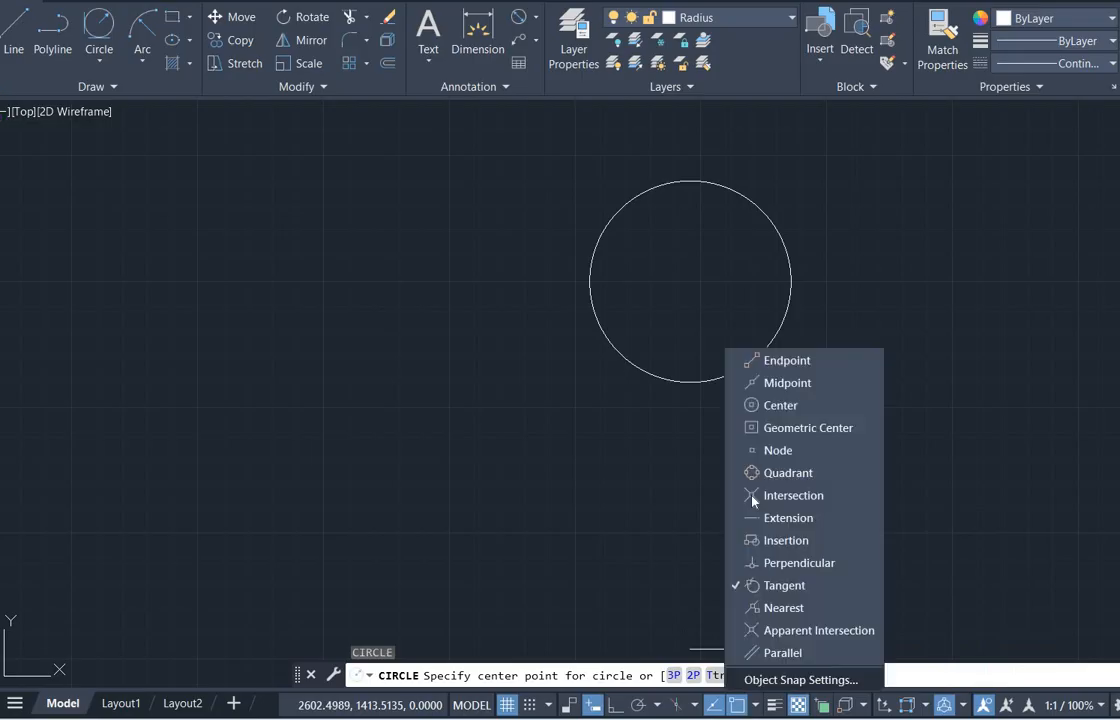
{"action": "left_click", "coordinate": [781, 405]}
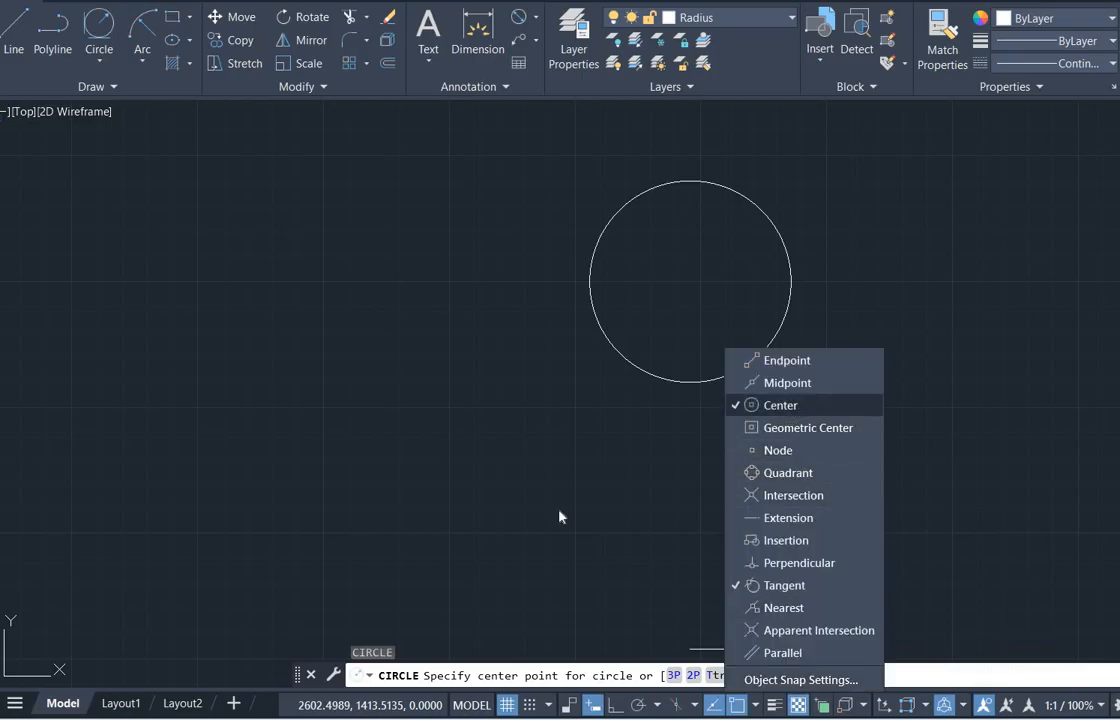
{"action": "left_click", "coordinate": [690, 282]}
{"action": "type", "text": "d"}
{"action": "key", "text": "Return"}
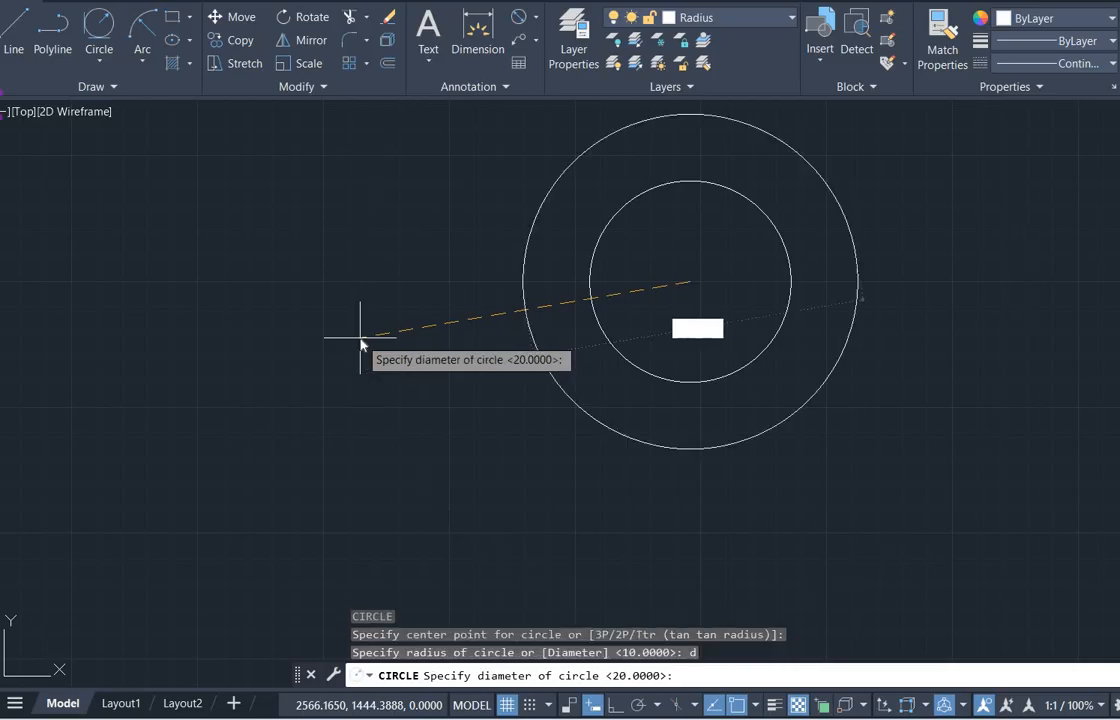
{"action": "type", "text": "30"}
{"action": "key", "text": "Return"}
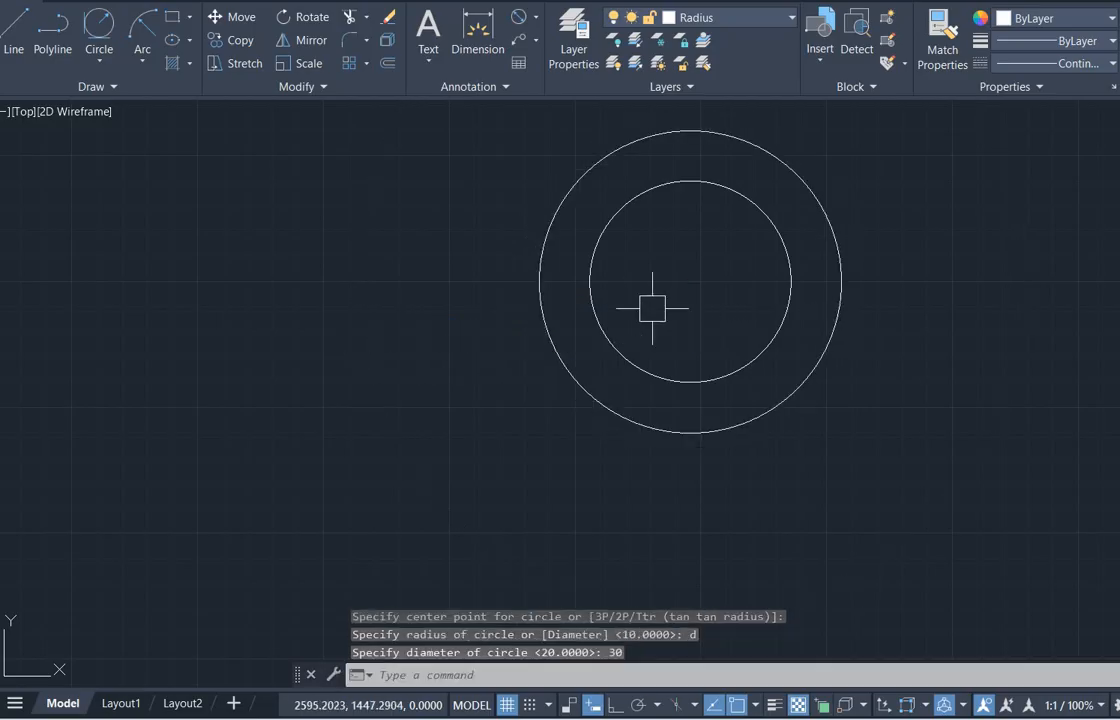
Check the diameters of the outer and inner circles with the Diameter dimension, without placing any dimension
{"action": "middle_click_drag", "start_coordinate": [733, 262], "coordinate": [709, 343]}
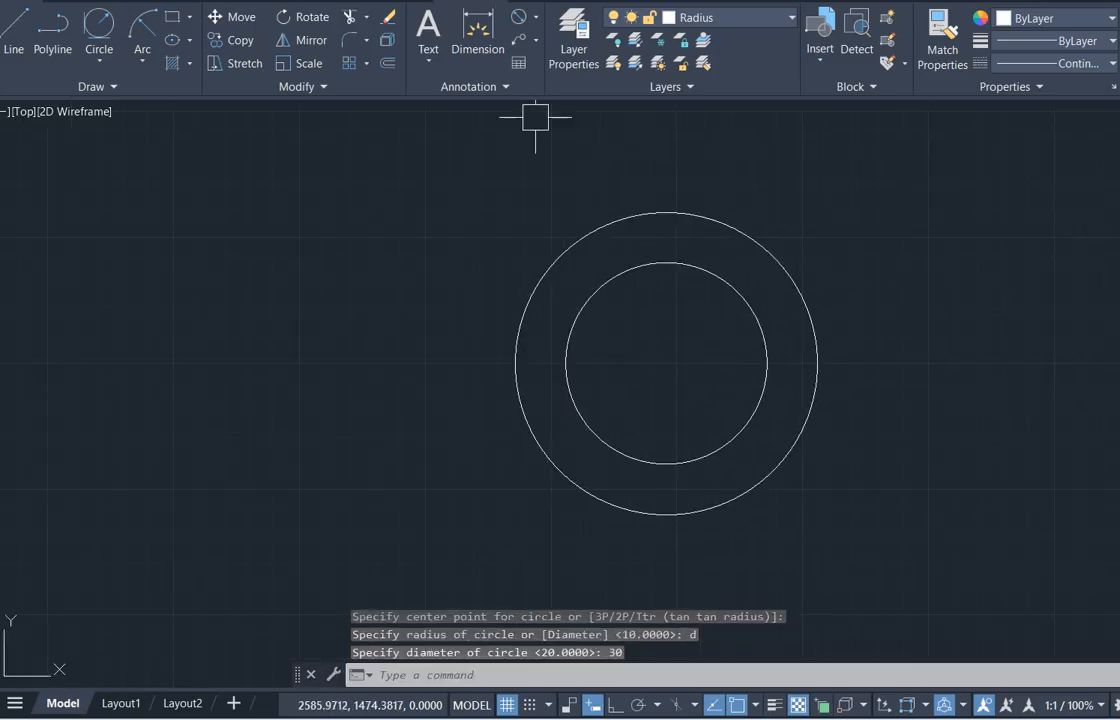
{"action": "left_click", "coordinate": [520, 17]}
{"action": "left_click", "coordinate": [750, 237]}
{"action": "key", "text": "Escape"}
{"action": "key", "text": "Return"}
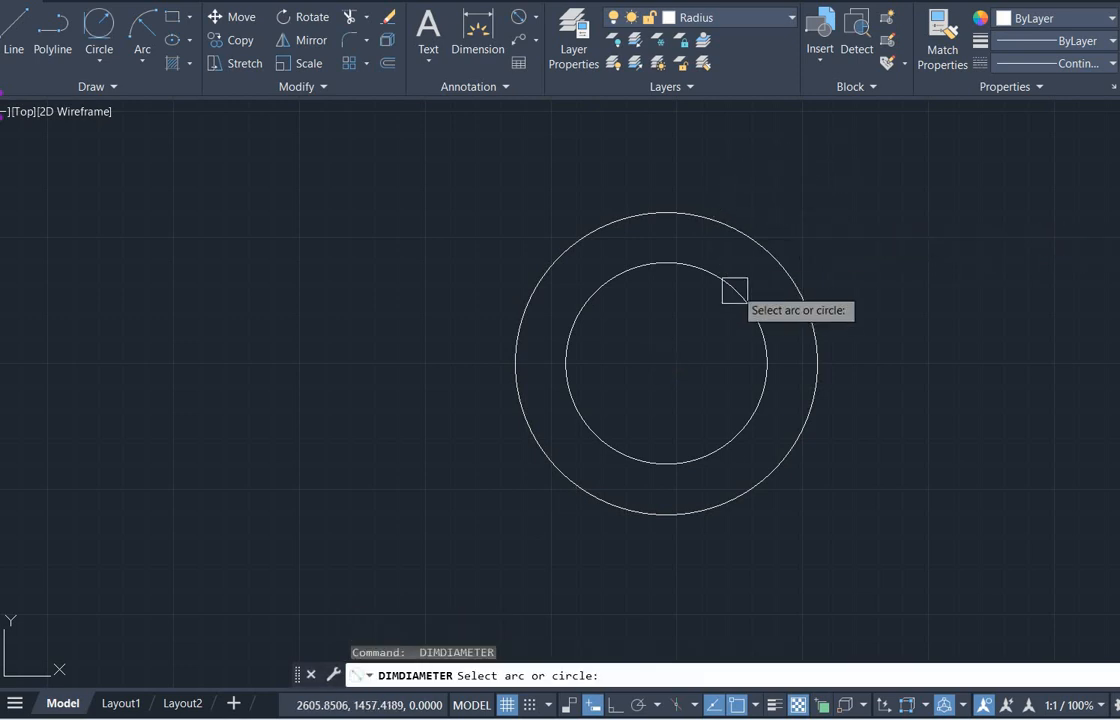
{"action": "left_click", "coordinate": [734, 290]}
{"action": "key", "text": "Escape"}
{"action": "scroll", "coordinate": [697, 331], "scroll_direction": "down", "scroll_amount": 2}
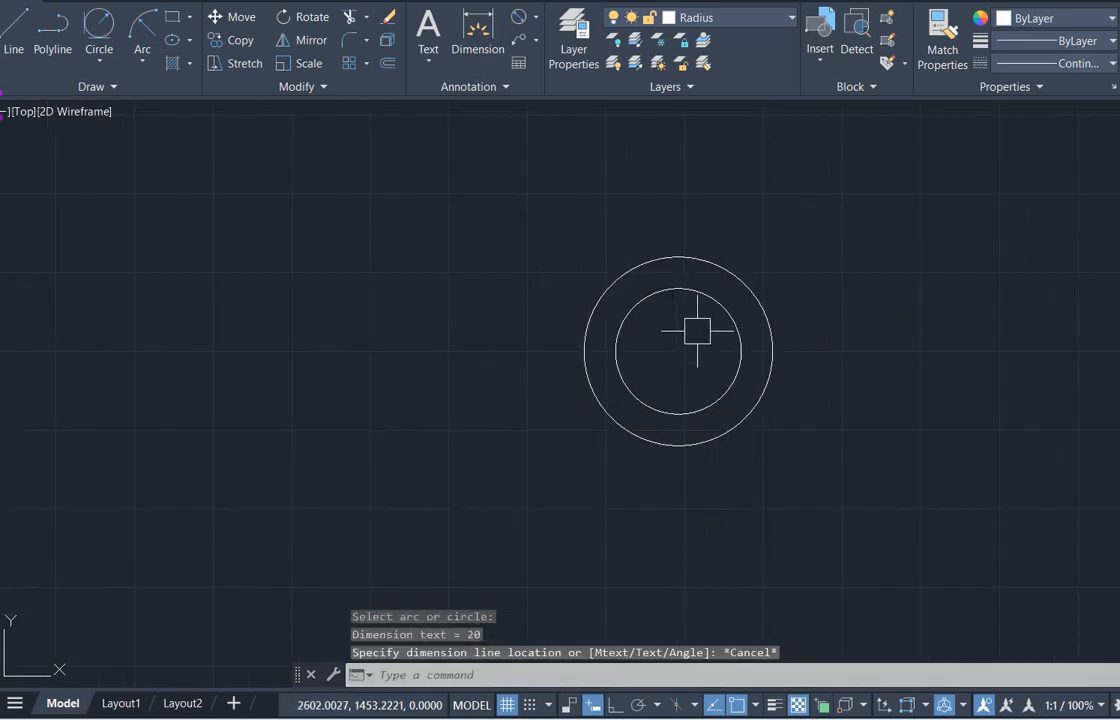
Consult the reference drawing image and draw a circle of diameter 50 at the common centre of the two circles
{"action": "key", "text": "alt+Tab"}
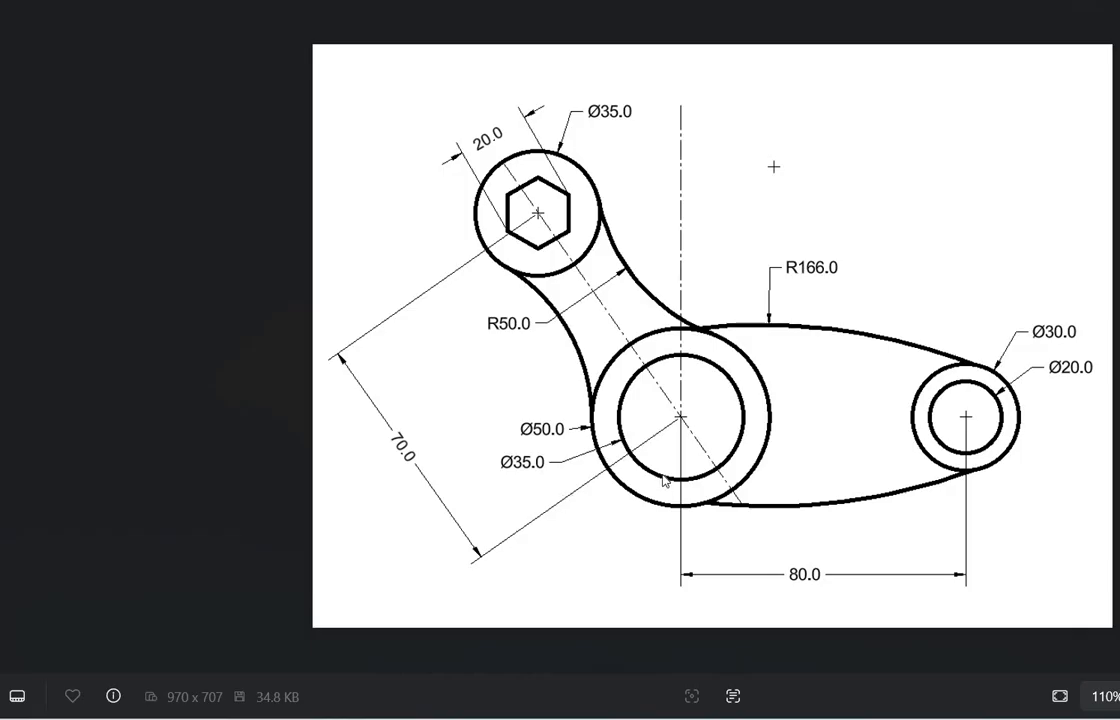
{"action": "key", "text": "alt+Tab"}
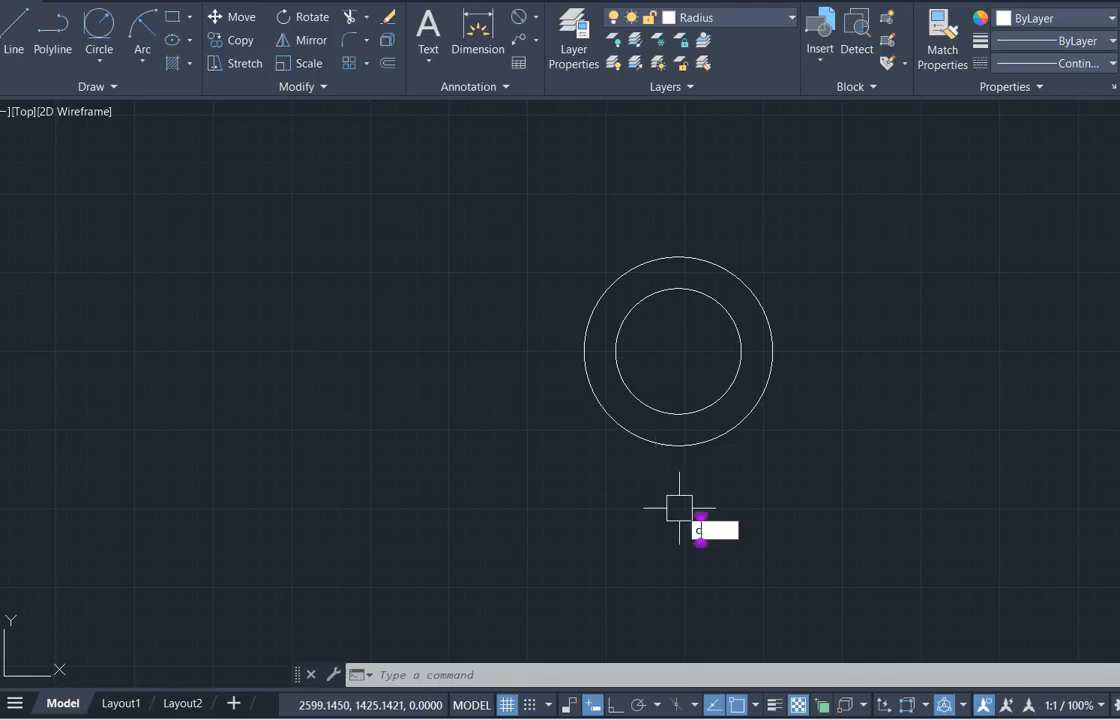
{"action": "type", "text": "c"}
{"action": "key", "text": "Return"}
{"action": "left_click", "coordinate": [679, 352]}
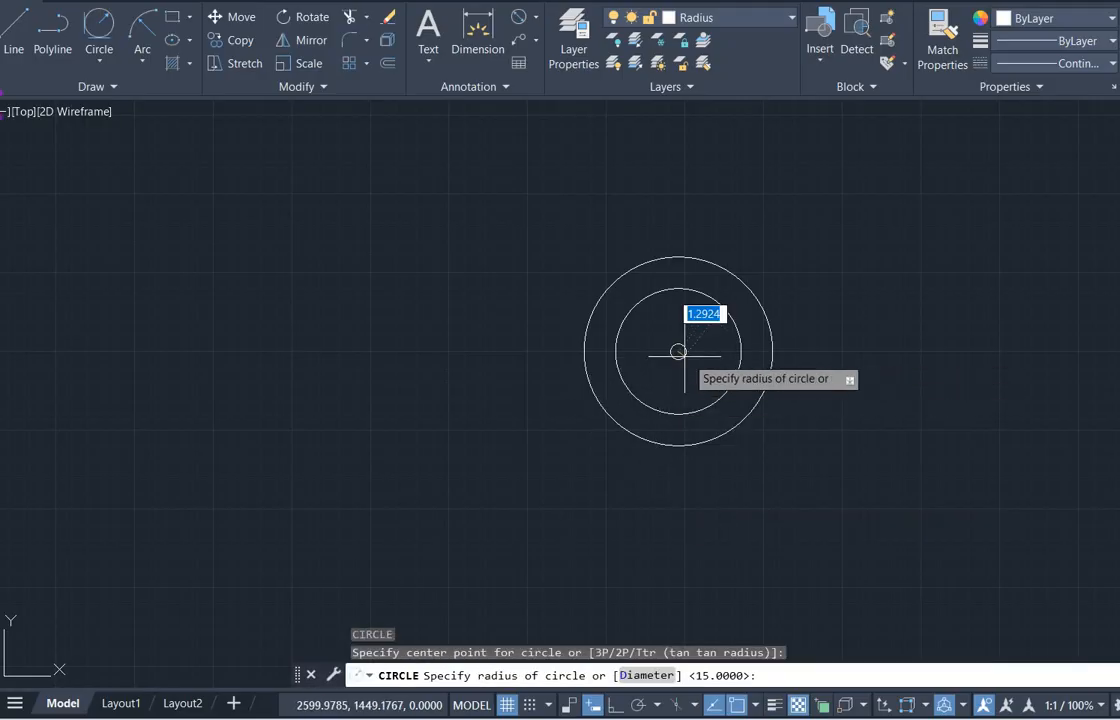
{"action": "type", "text": "d"}
{"action": "key", "text": "Return"}
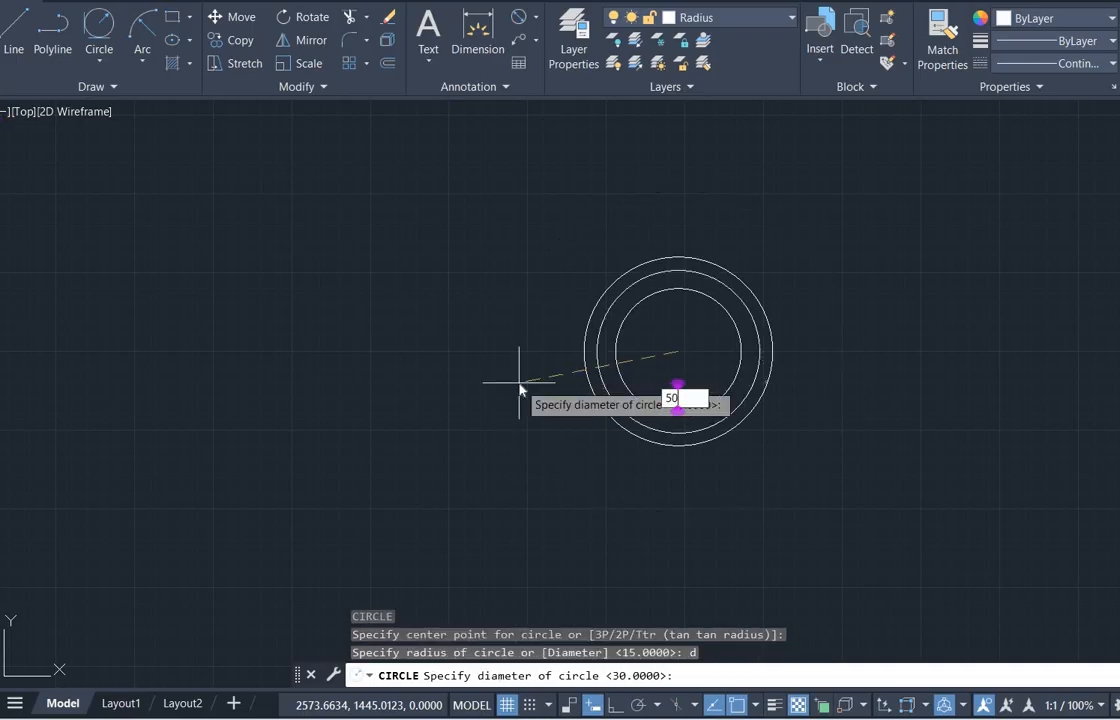
{"action": "key", "text": "Return"}
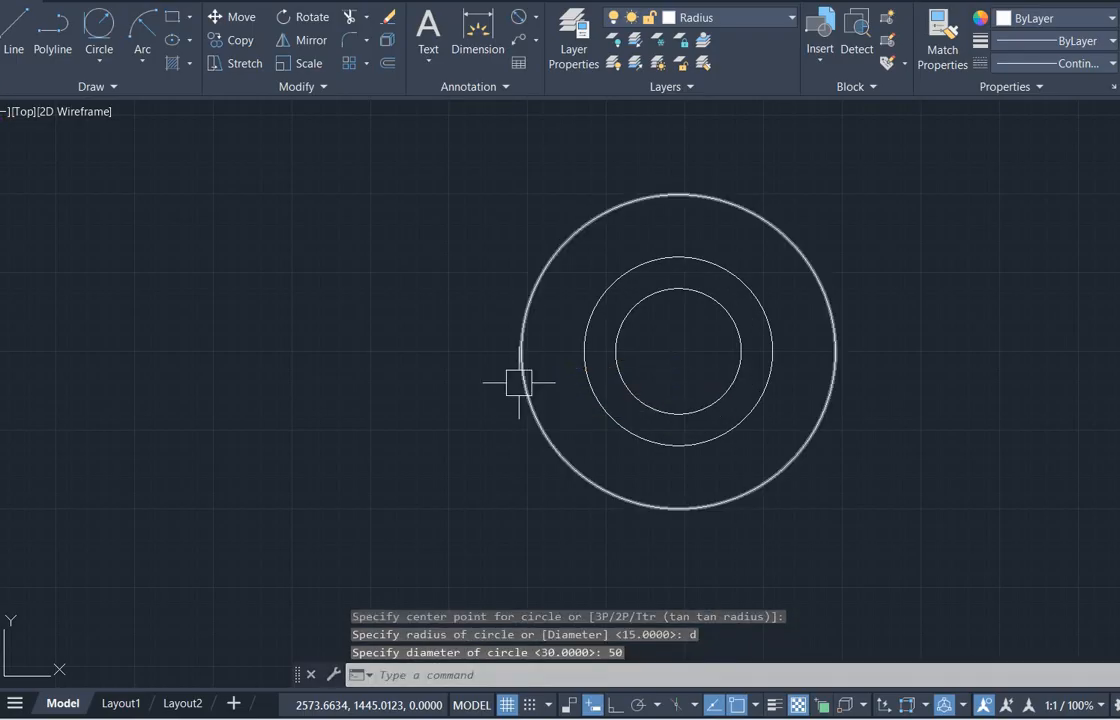
Move the 50-diameter circle horizontally 80 units to the left of the concentric pair, from its centre and with Ortho on
{"action": "left_click", "coordinate": [565, 465]}
{"action": "type", "text": "m"}
{"action": "key", "text": "Return"}
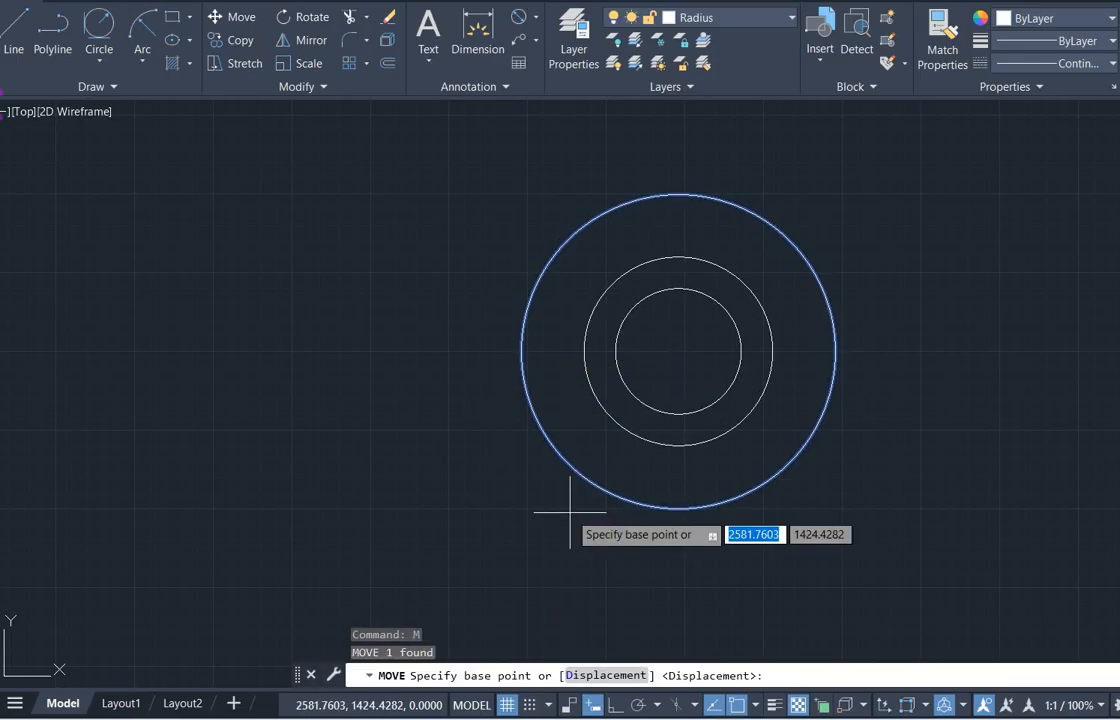
{"action": "left_click", "coordinate": [679, 352]}
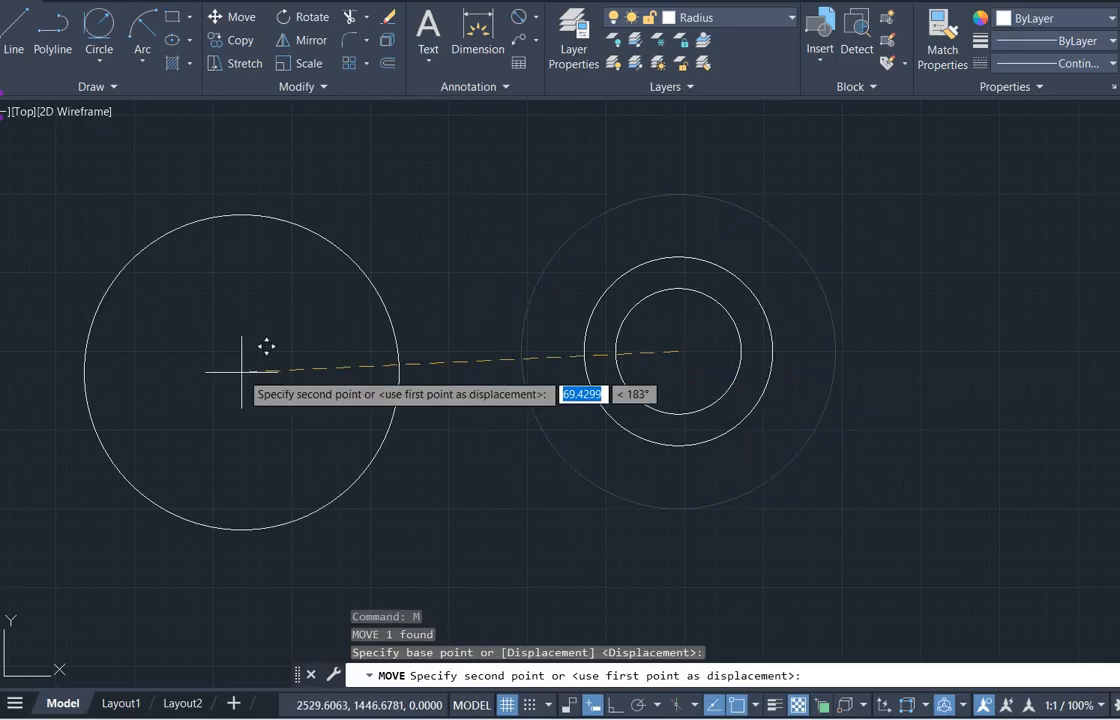
{"action": "type", "text": "80"}
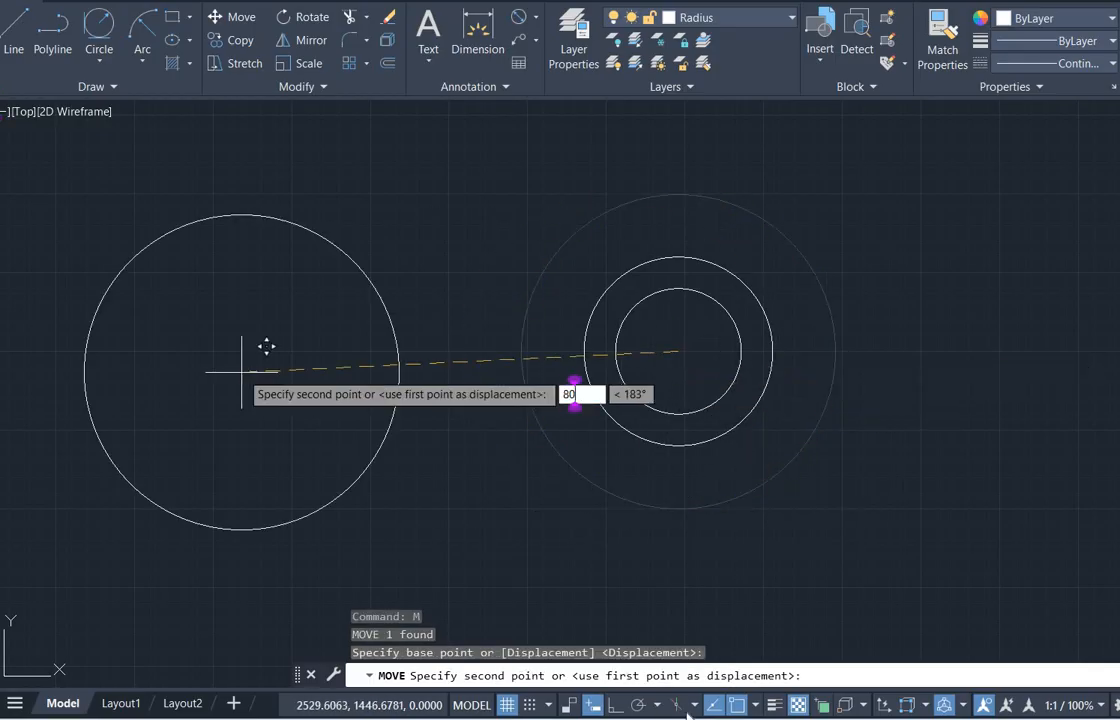
{"action": "left_click", "coordinate": [614, 704]}
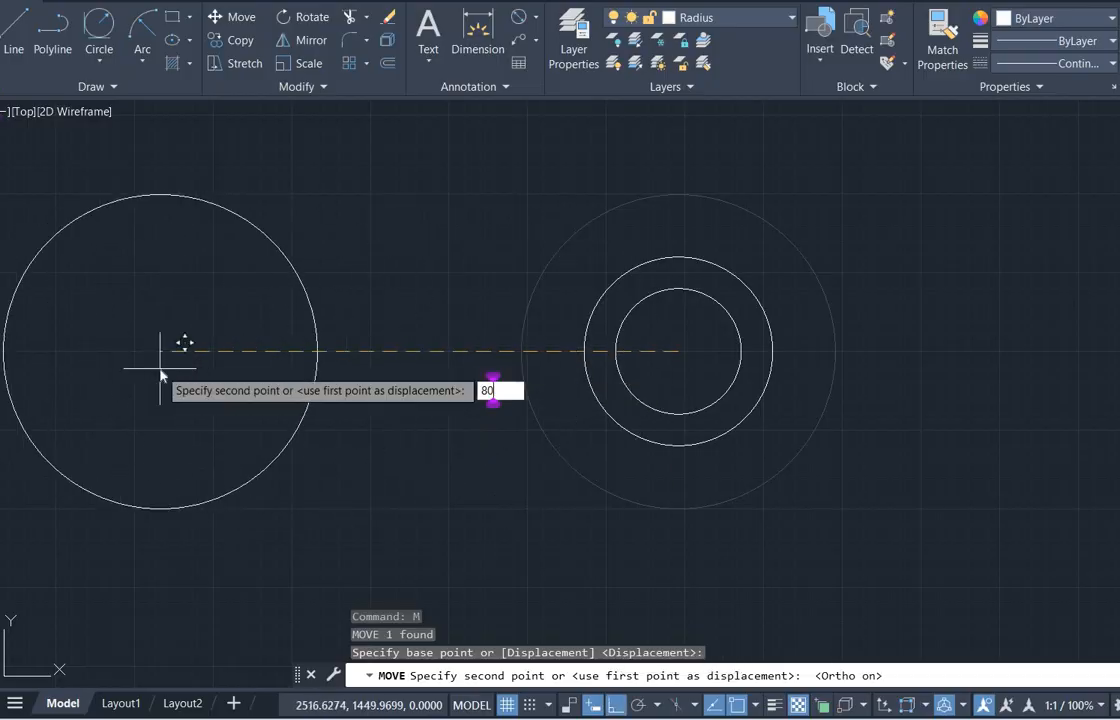
{"action": "key", "text": "Return"}
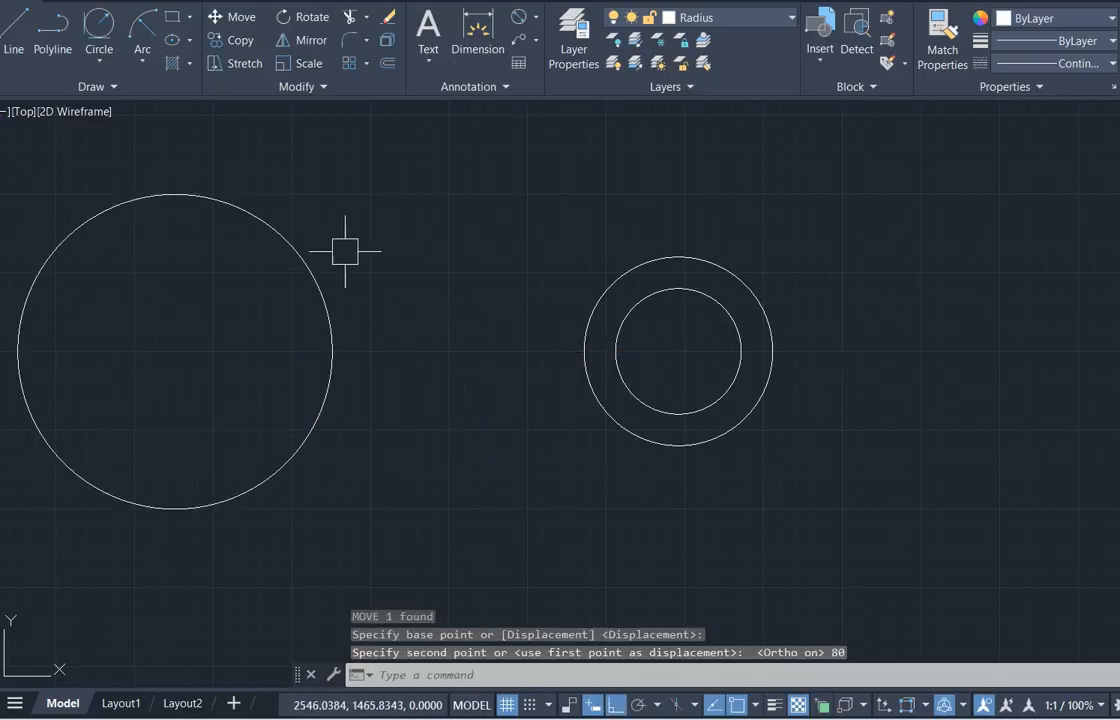
Check the horizontal centre distance between the large circle and the small concentric pair with a Linear dimension, without placing it
{"action": "left_click", "coordinate": [536, 17]}
{"action": "left_click", "coordinate": [552, 46]}
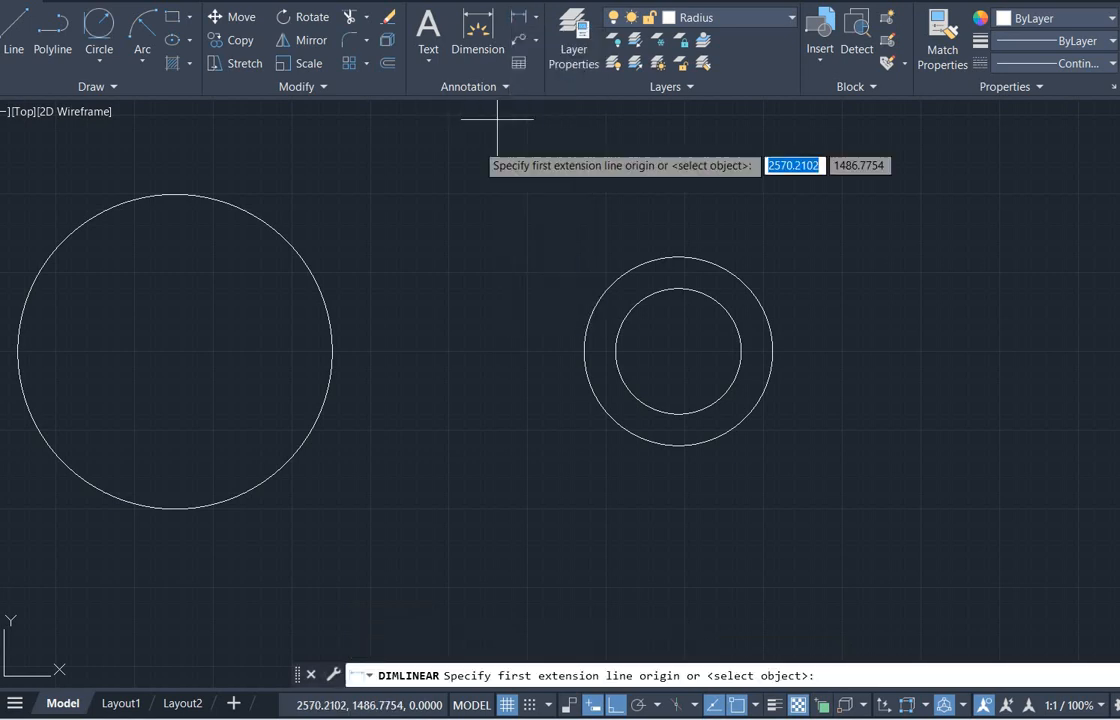
{"action": "left_click", "coordinate": [175, 351]}
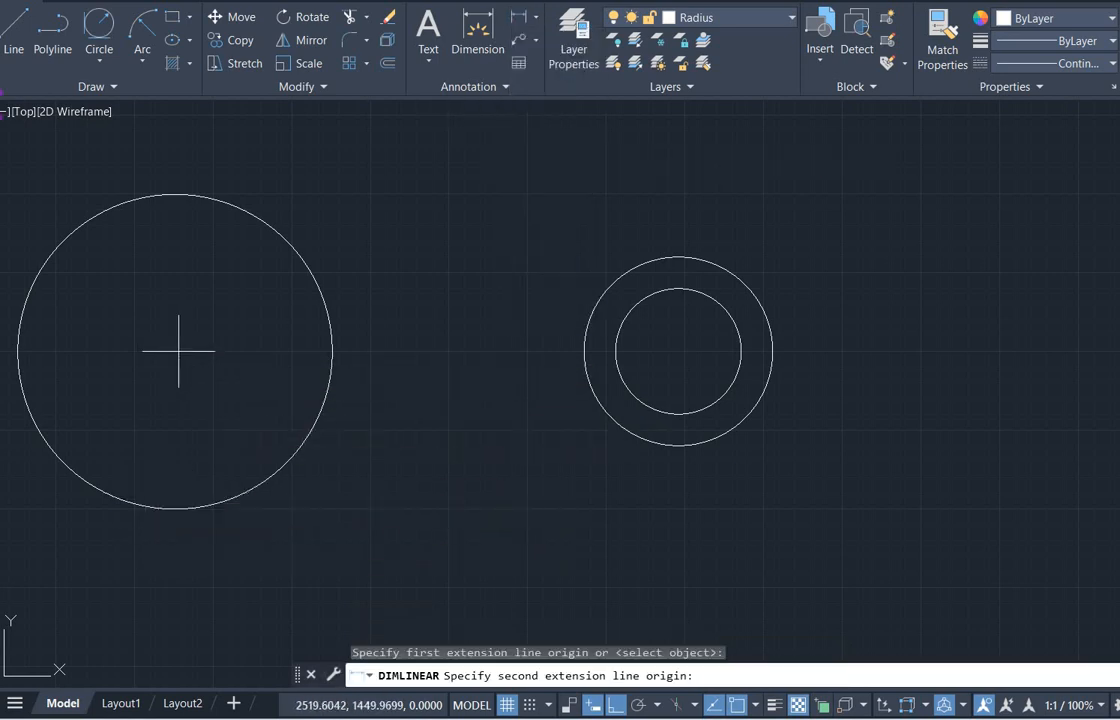
{"action": "left_click", "coordinate": [678, 351]}
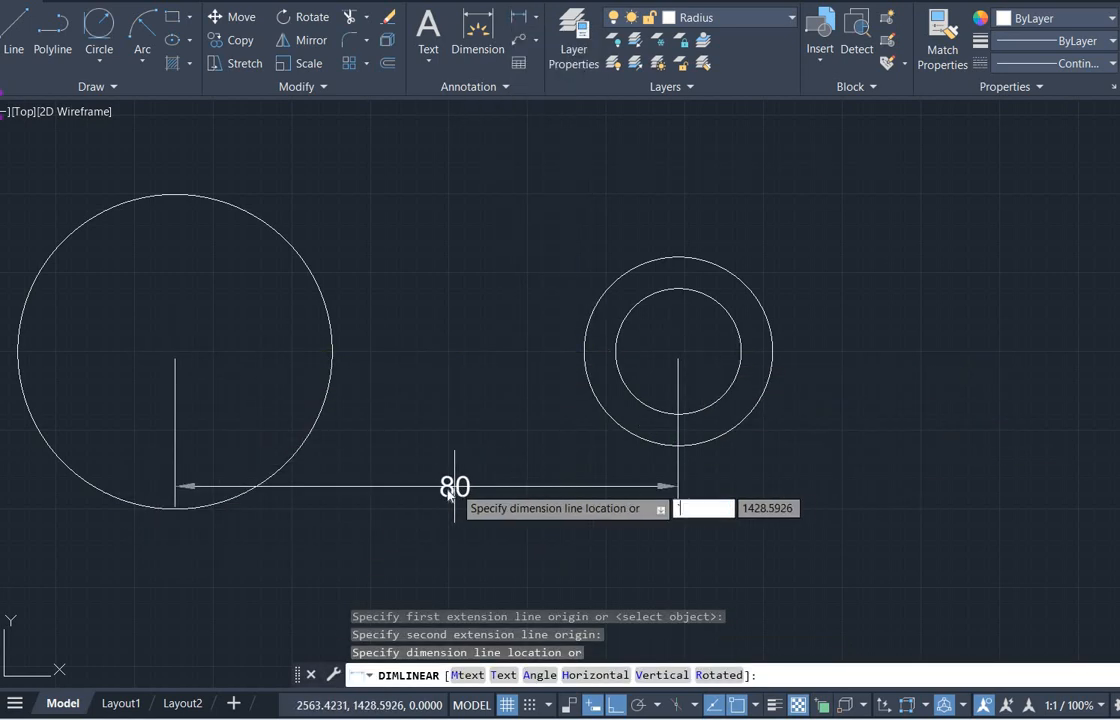
{"action": "key", "text": "Escape"}
Check the reference drawing and draw a circle of diameter 35 concentric inside the 50-diameter circle
{"action": "scroll", "coordinate": [320, 492], "scroll_direction": "down", "scroll_amount": 2}
{"action": "middle_click_drag", "start_coordinate": [320, 492], "coordinate": [462, 495]}
{"action": "key", "text": "alt+Tab"}
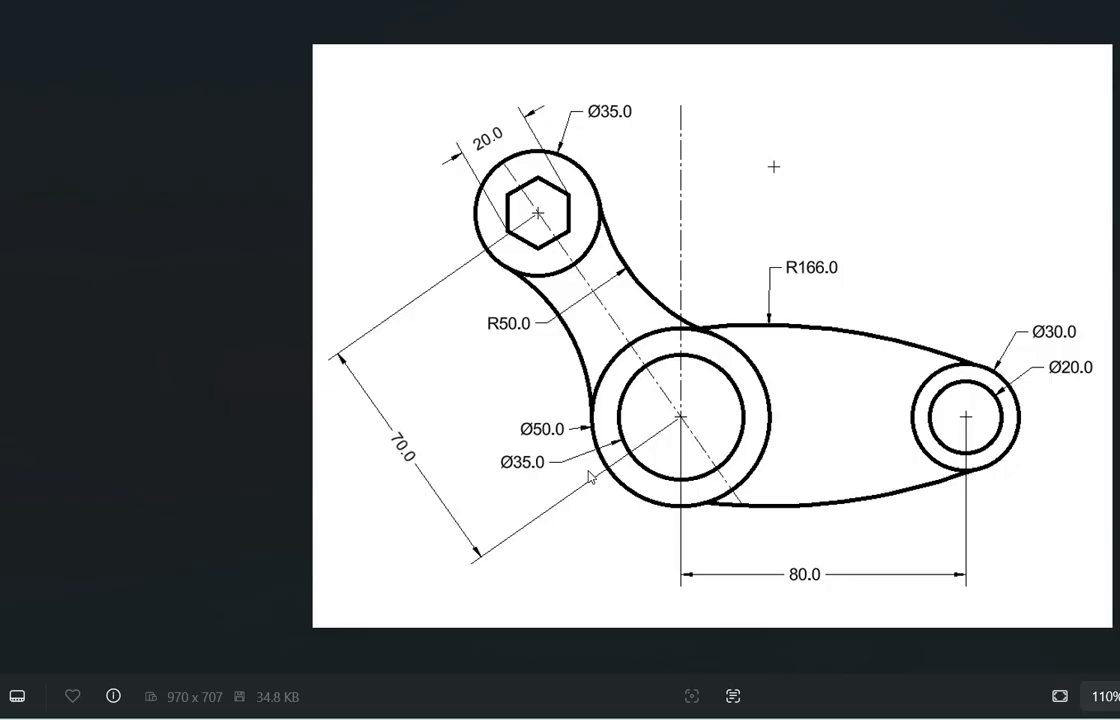
{"action": "key", "text": "alt+Tab"}
{"action": "type", "text": "c"}
{"action": "key", "text": "Return"}
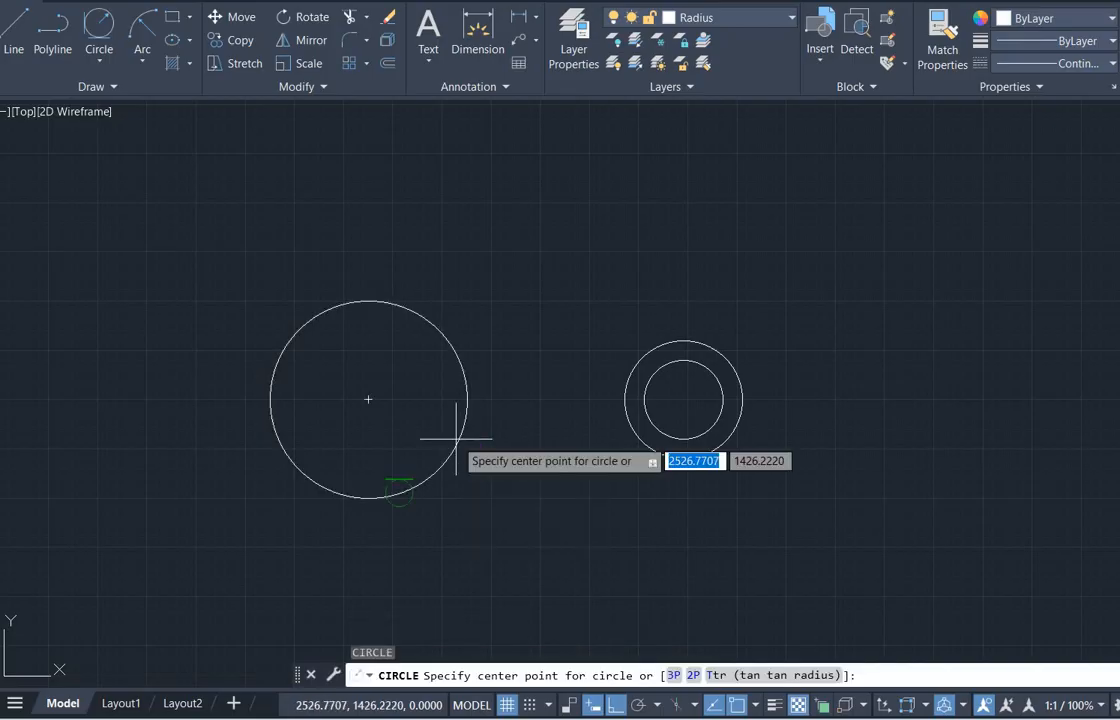
{"action": "left_click", "coordinate": [369, 399]}
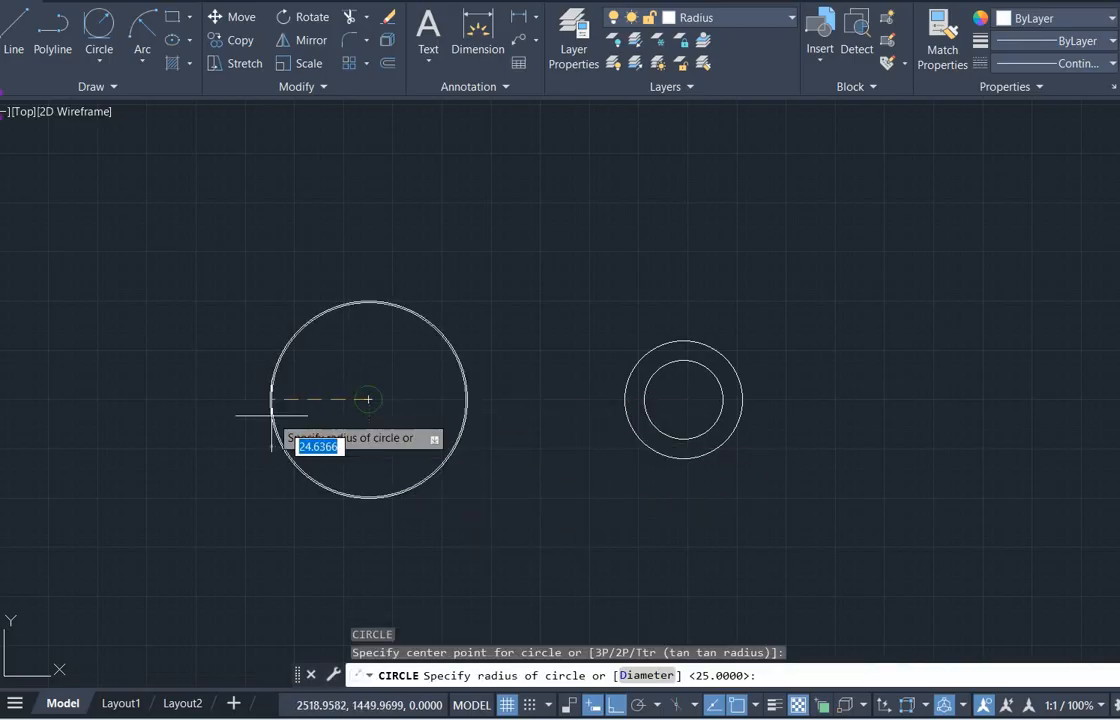
{"action": "type", "text": "d"}
{"action": "key", "text": "Return"}
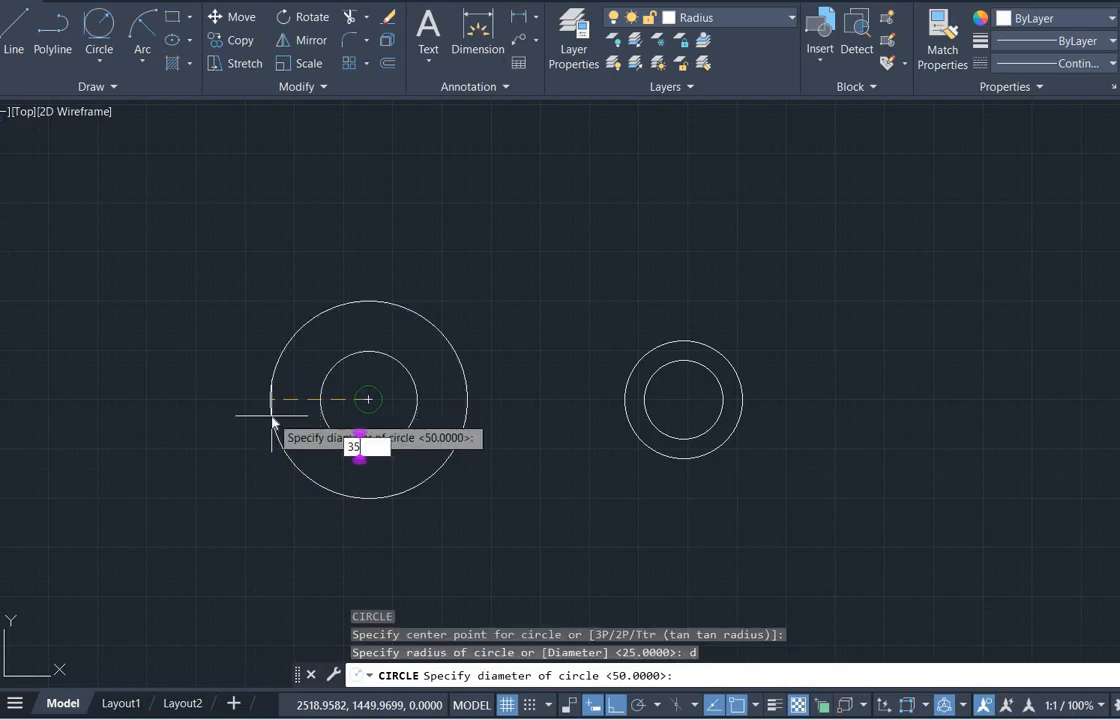
{"action": "key", "text": "Return"}
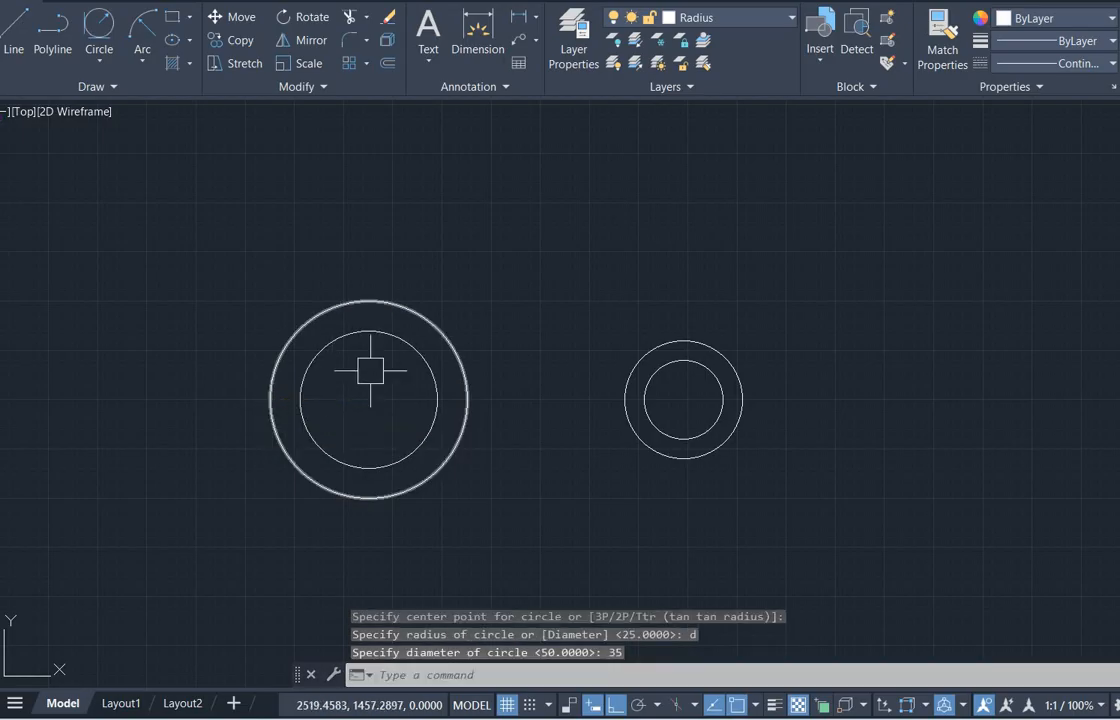
Check the reference drawing, try a tangent-tangent-radius circle of radius 166 on the upper sides of both outer circles, and erase it
{"action": "middle_click_drag", "start_coordinate": [370, 371], "coordinate": [403, 344]}
{"action": "key", "text": "alt+Tab"}
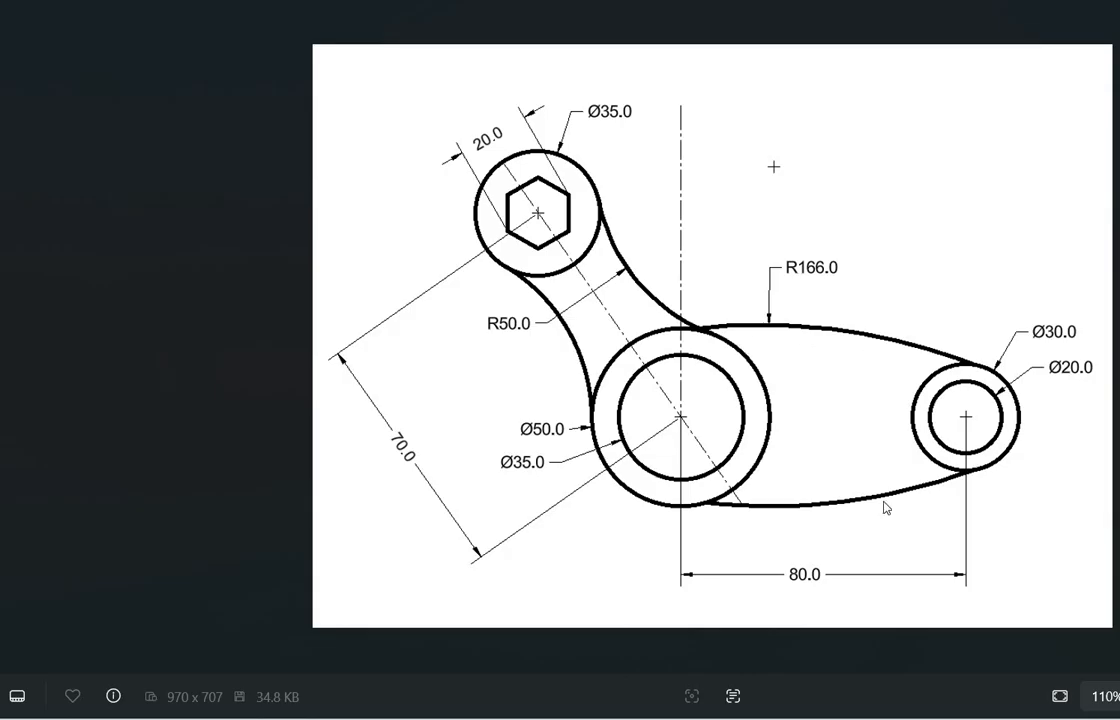
{"action": "key", "text": "alt+Tab"}
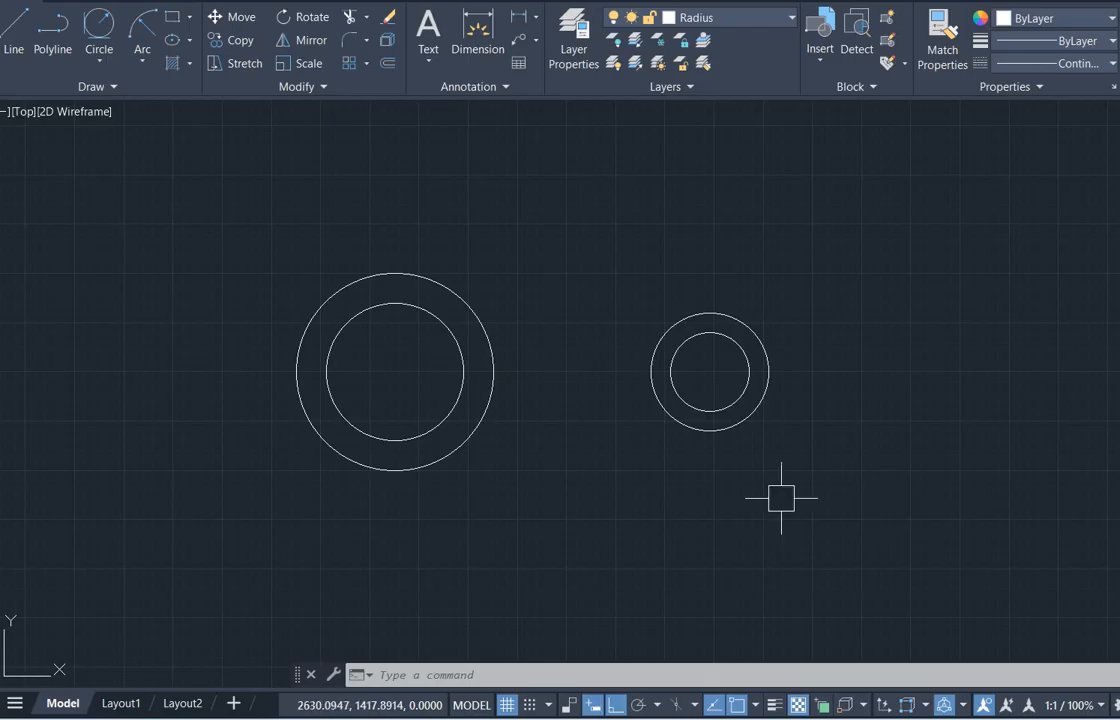
{"action": "left_click", "coordinate": [99, 62]}
{"action": "left_click", "coordinate": [112, 249]}
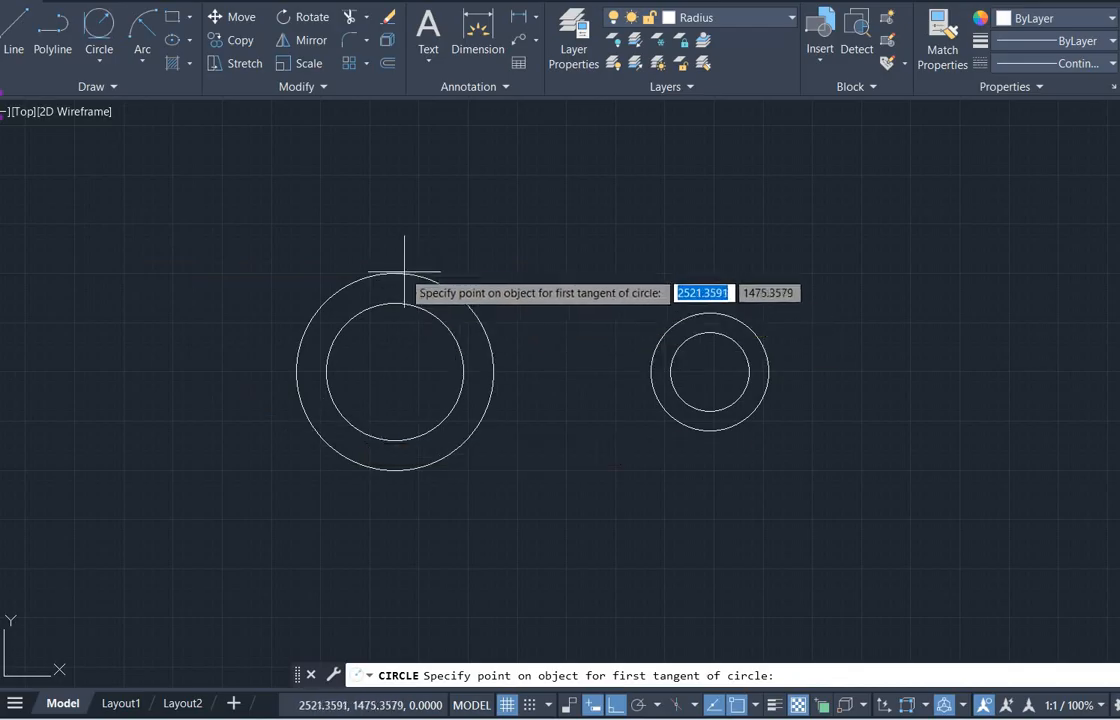
{"action": "left_click", "coordinate": [708, 314]}
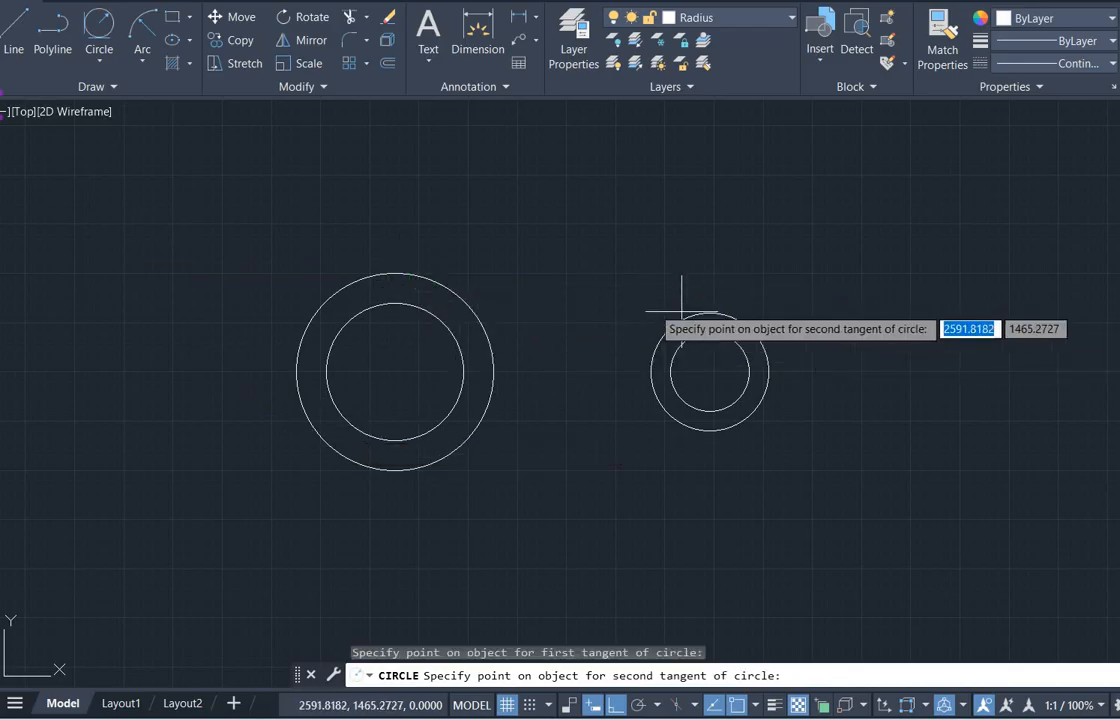
{"action": "left_click", "coordinate": [400, 272]}
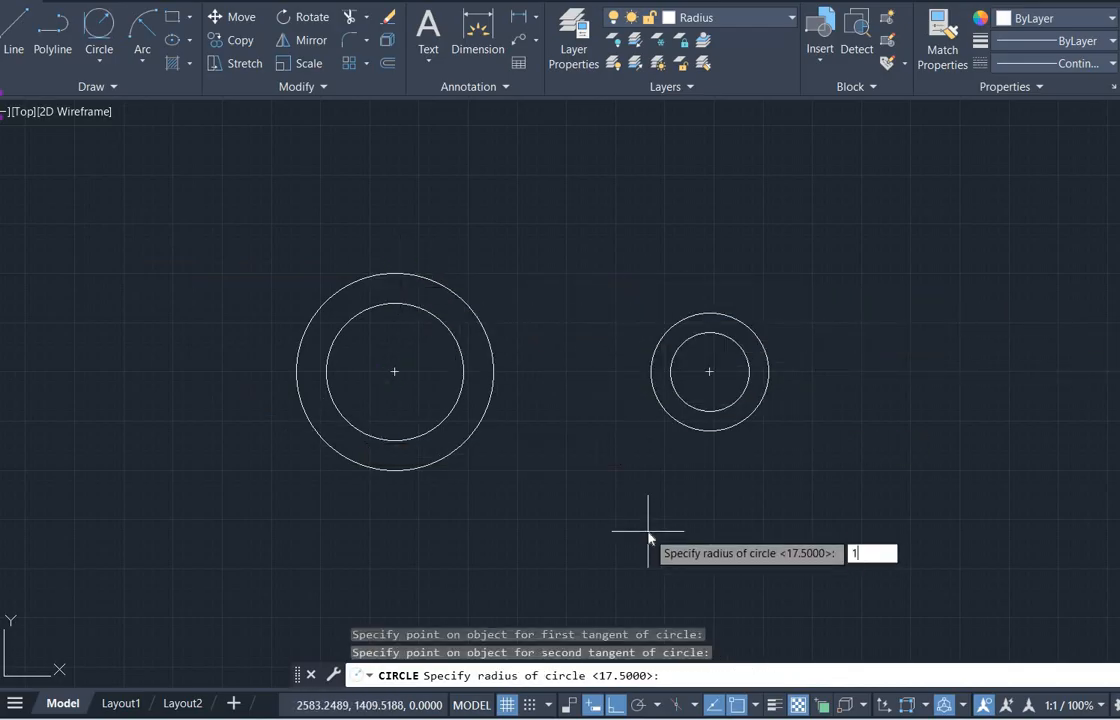
{"action": "key", "text": "Return"}
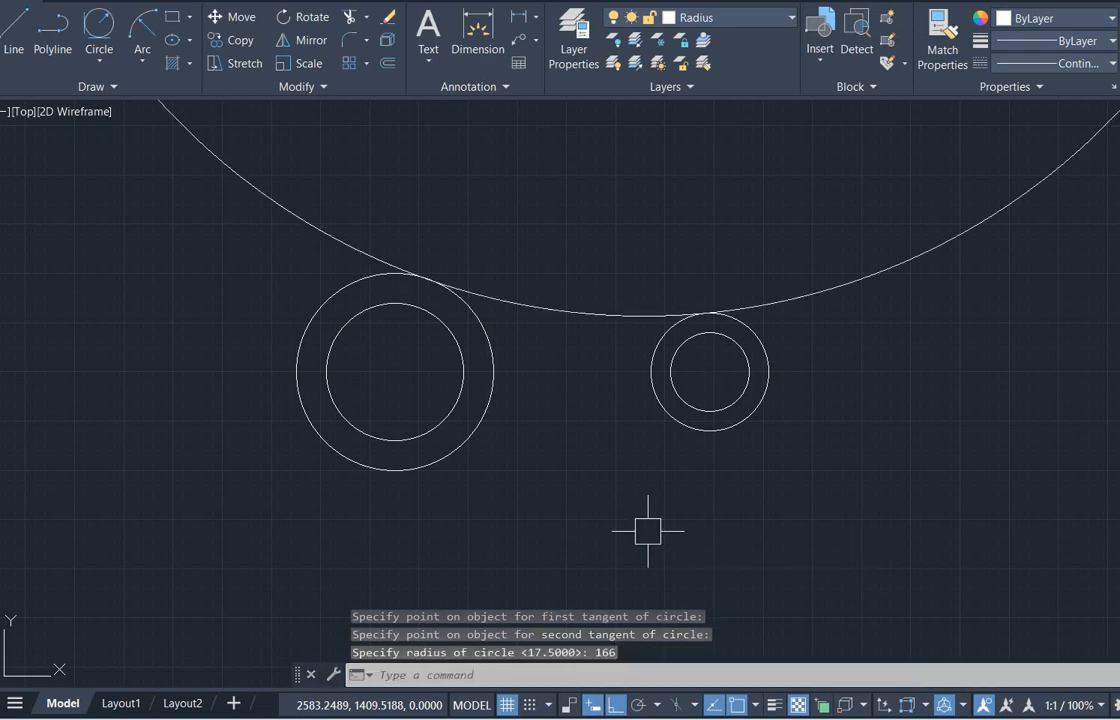
{"action": "left_click", "coordinate": [594, 313]}
{"action": "key", "text": "Delete"}
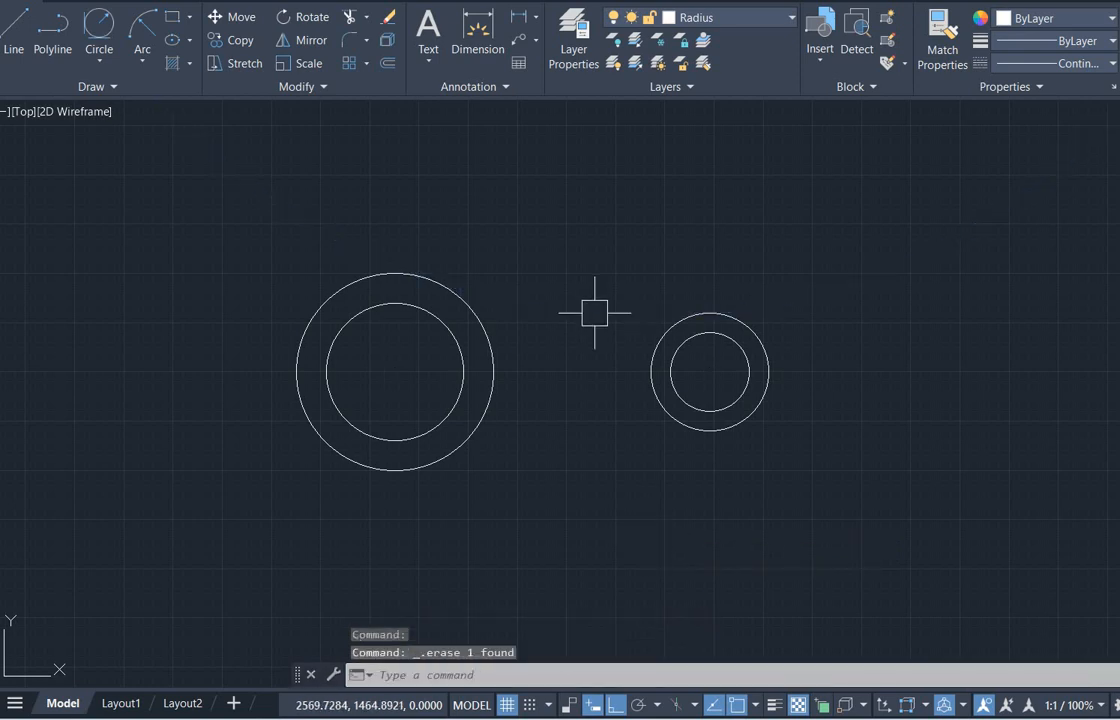
Draw a circle of radius 166 tangent to the upper sides of the 50- and 30-diameter circles, enclosing both
{"action": "left_click", "coordinate": [99, 63]}
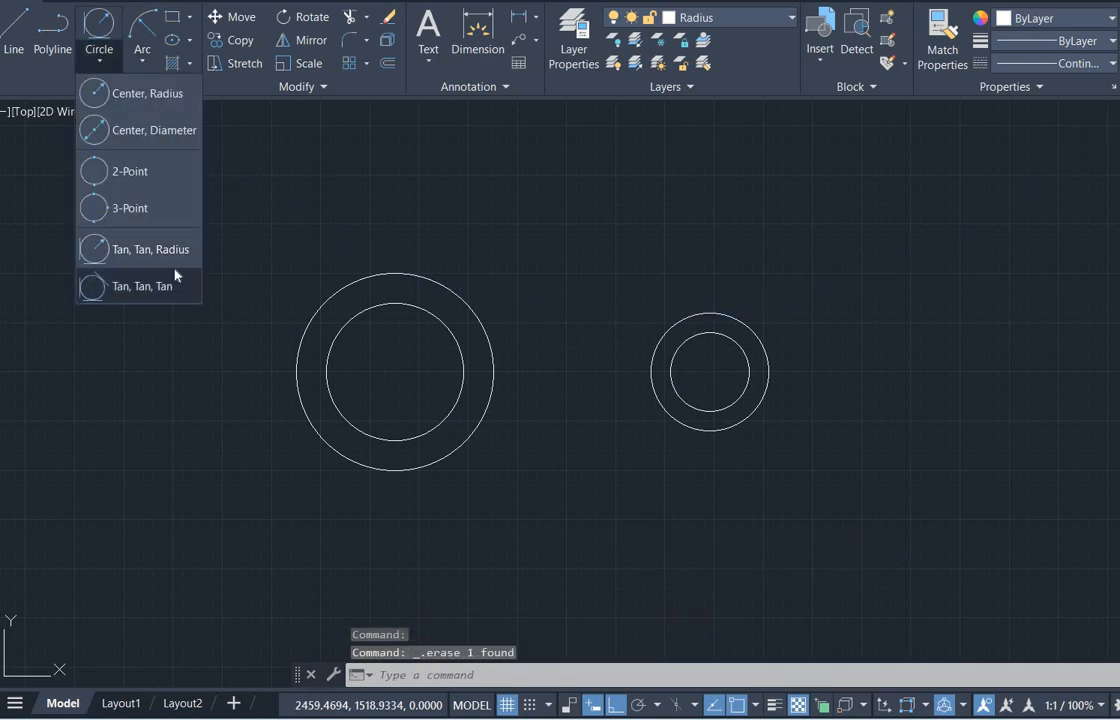
{"action": "left_click", "coordinate": [140, 250]}
{"action": "left_click", "coordinate": [388, 296]}
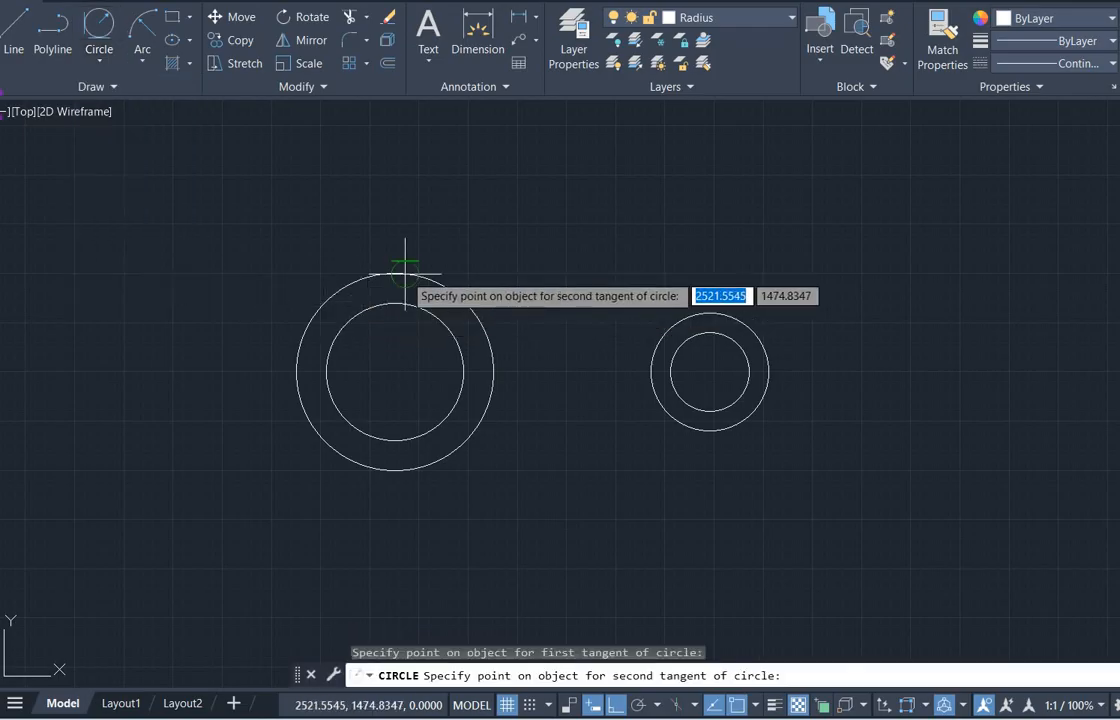
{"action": "left_click", "coordinate": [728, 310]}
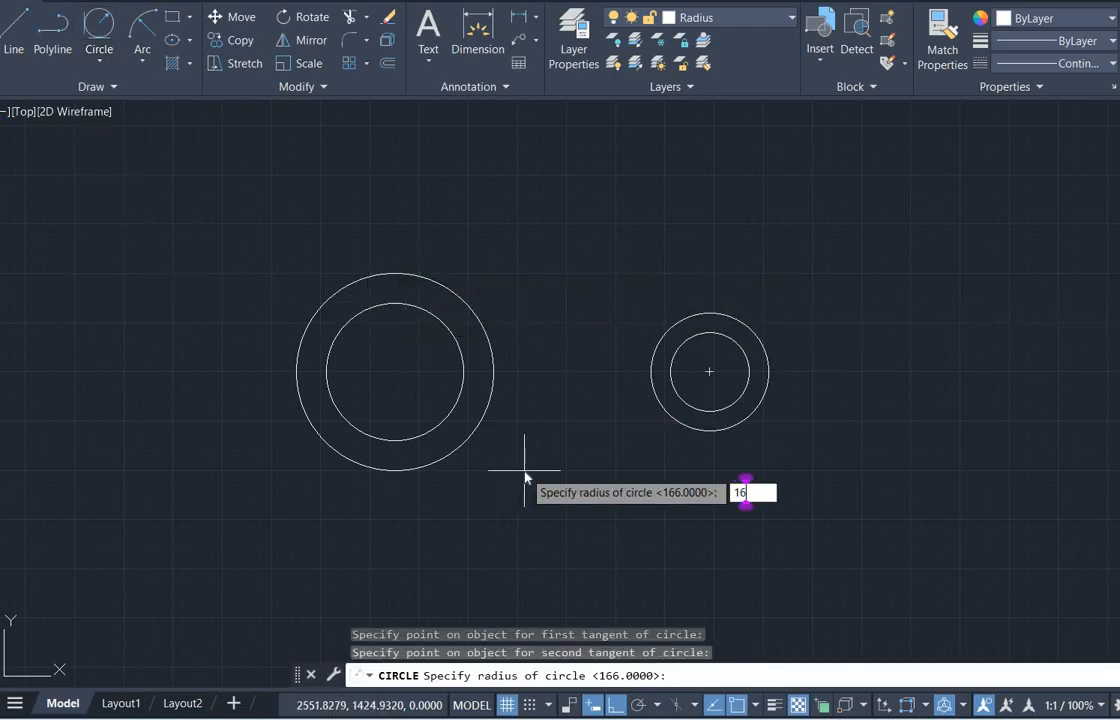
{"action": "key", "text": "Return"}
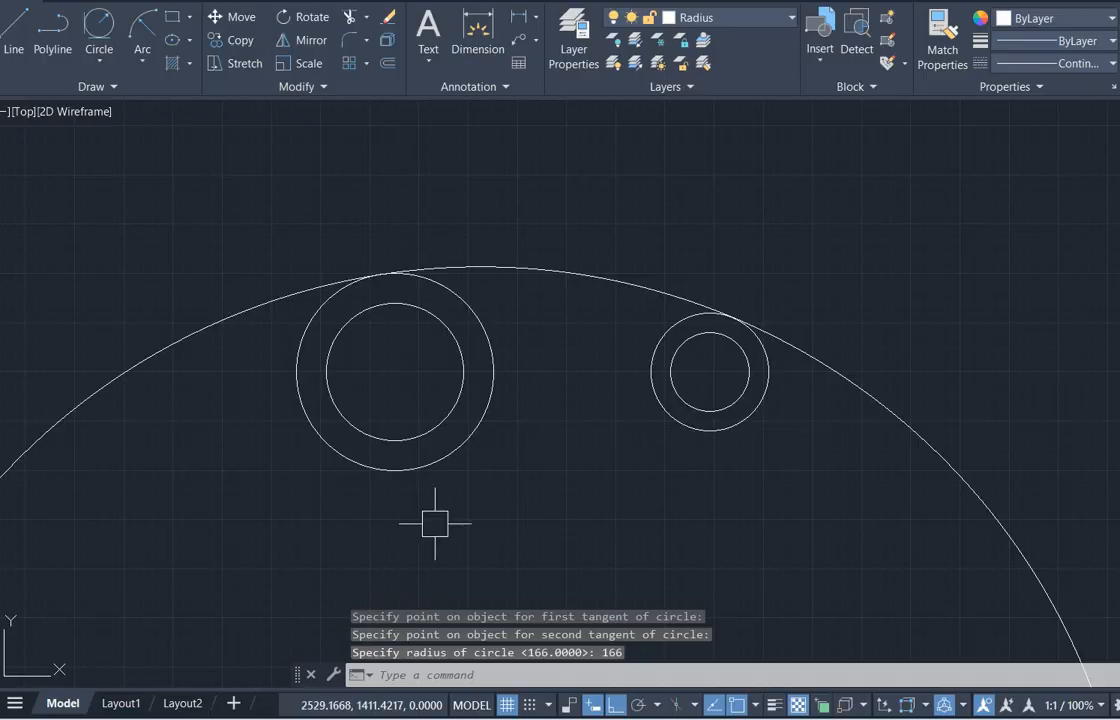
Try a tangent-tangent-radius circle of radius 166 on the lower sides of both outer circles and erase it
{"action": "left_click", "coordinate": [99, 62]}
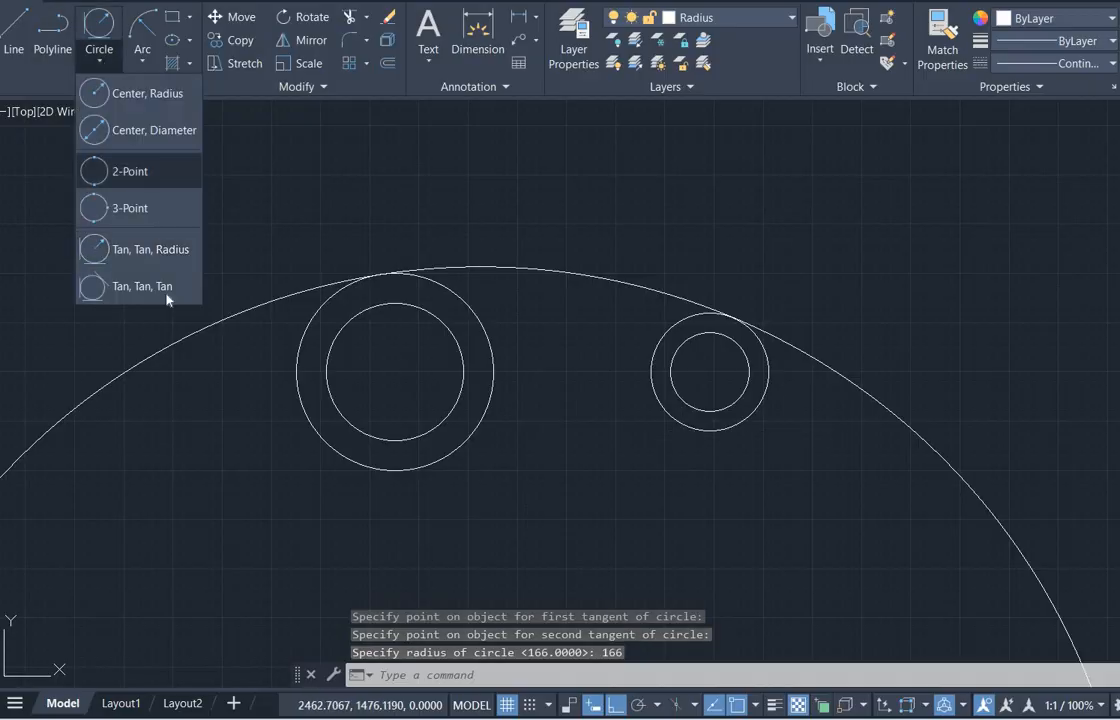
{"action": "left_click", "coordinate": [150, 250]}
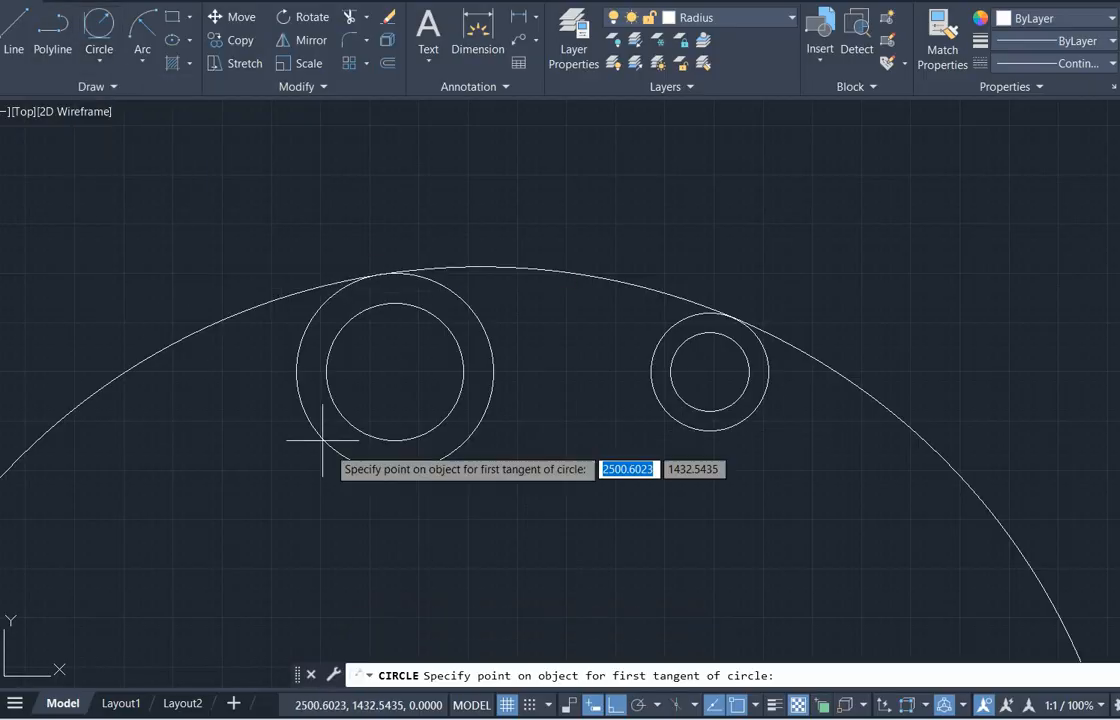
{"action": "left_click", "coordinate": [701, 430]}
{"action": "left_click", "coordinate": [398, 452]}
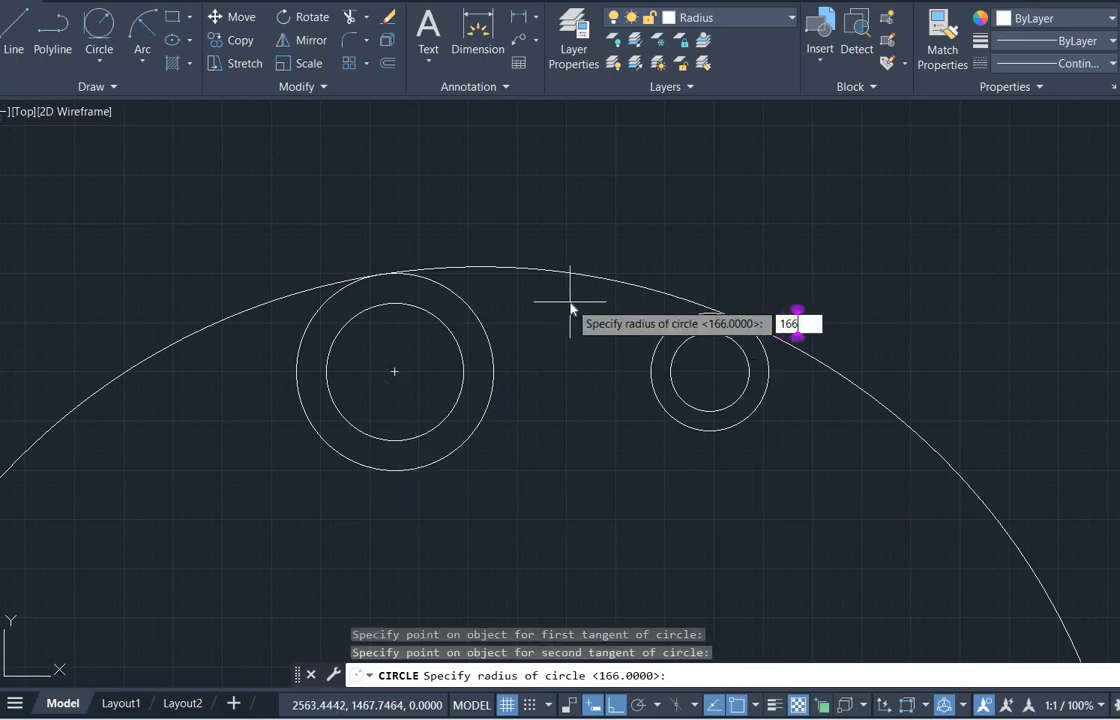
{"action": "key", "text": "Return"}
{"action": "left_click", "coordinate": [842, 457]}
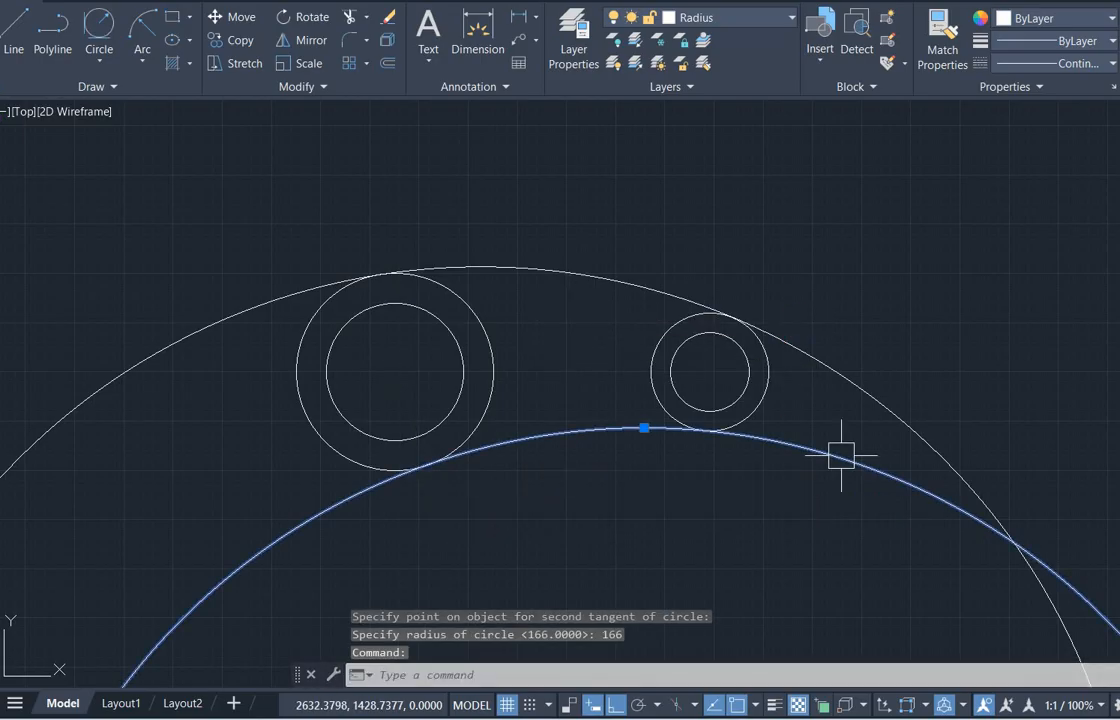
{"action": "key", "text": "Delete"}
Draw a circle of radius 166 tangent to the lower sides of the 50- and 30-diameter circles, enclosing both
{"action": "left_click", "coordinate": [99, 60]}
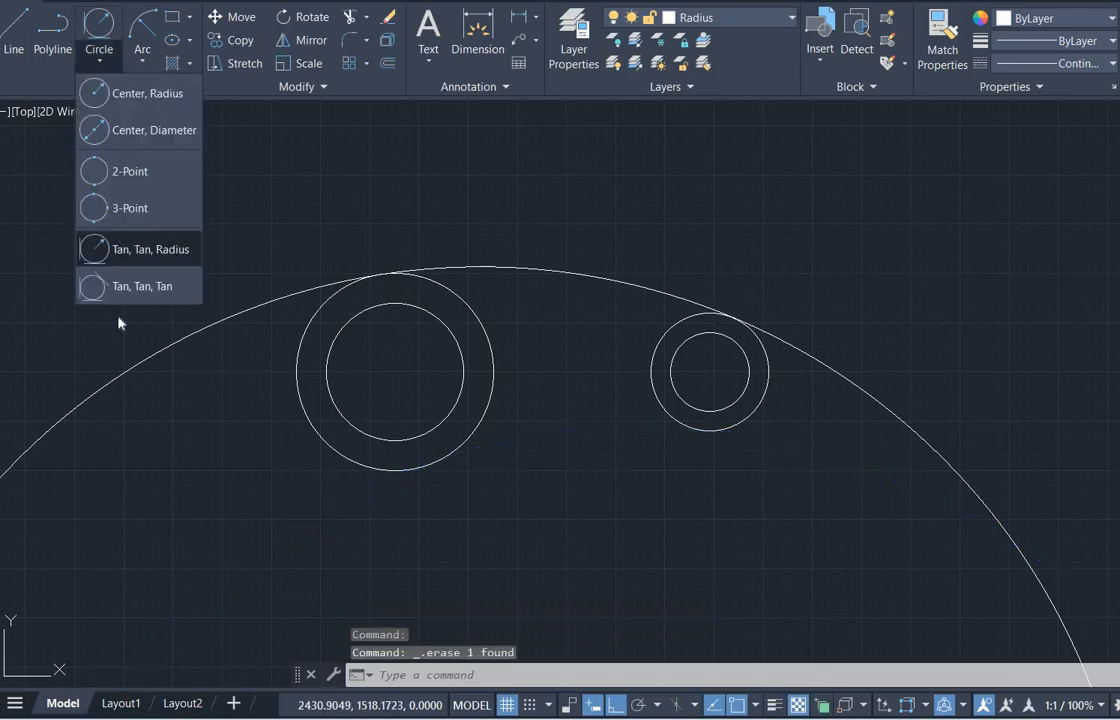
{"action": "left_click", "coordinate": [150, 247]}
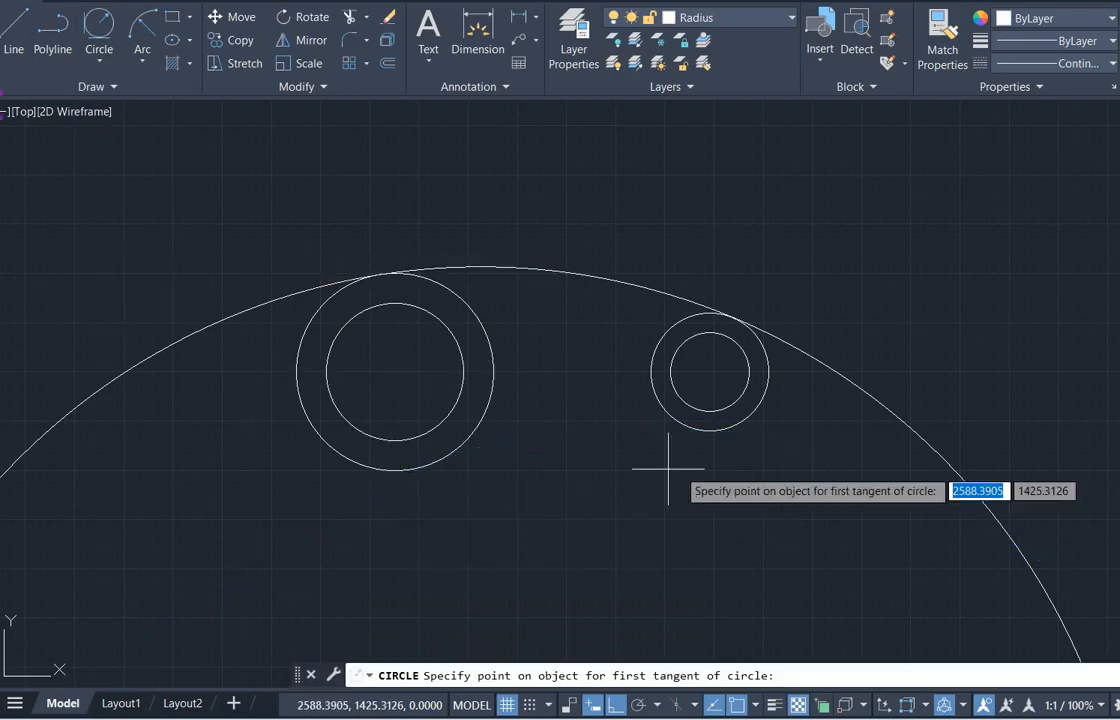
{"action": "left_click", "coordinate": [711, 431]}
{"action": "left_click", "coordinate": [394, 468]}
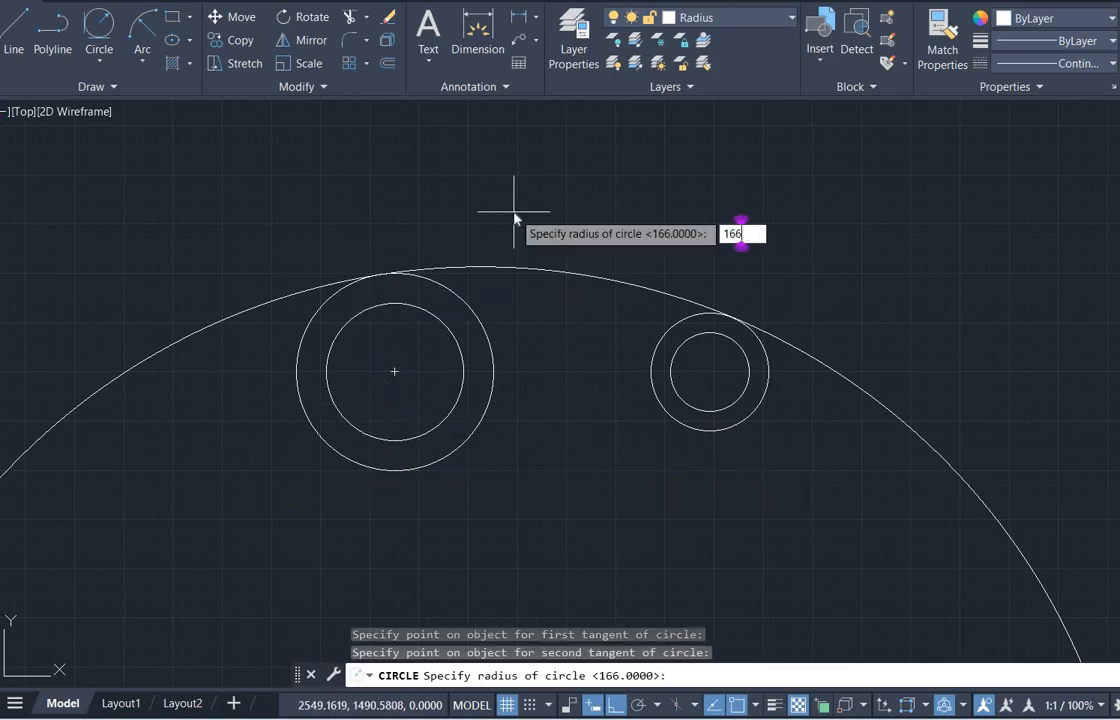
{"action": "type", "text": "166"}
{"action": "key", "text": "Return"}
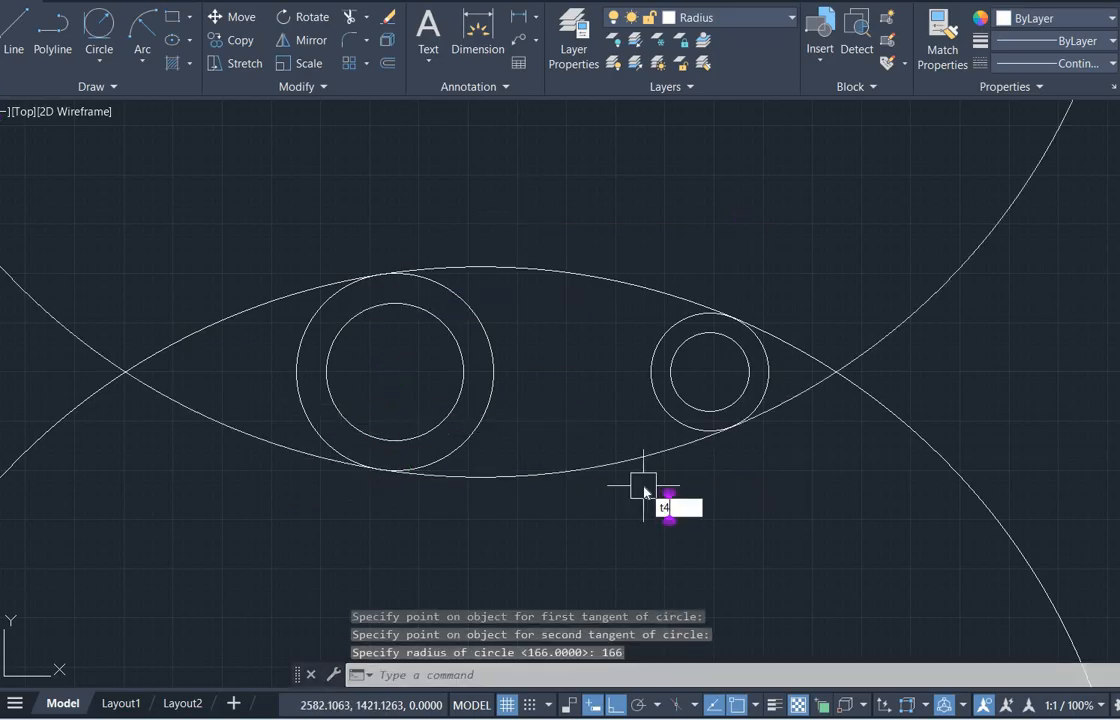
Trim both radius 166 circles so only the upper and lower arcs between the two outer circles remain
{"action": "type", "text": "tr"}
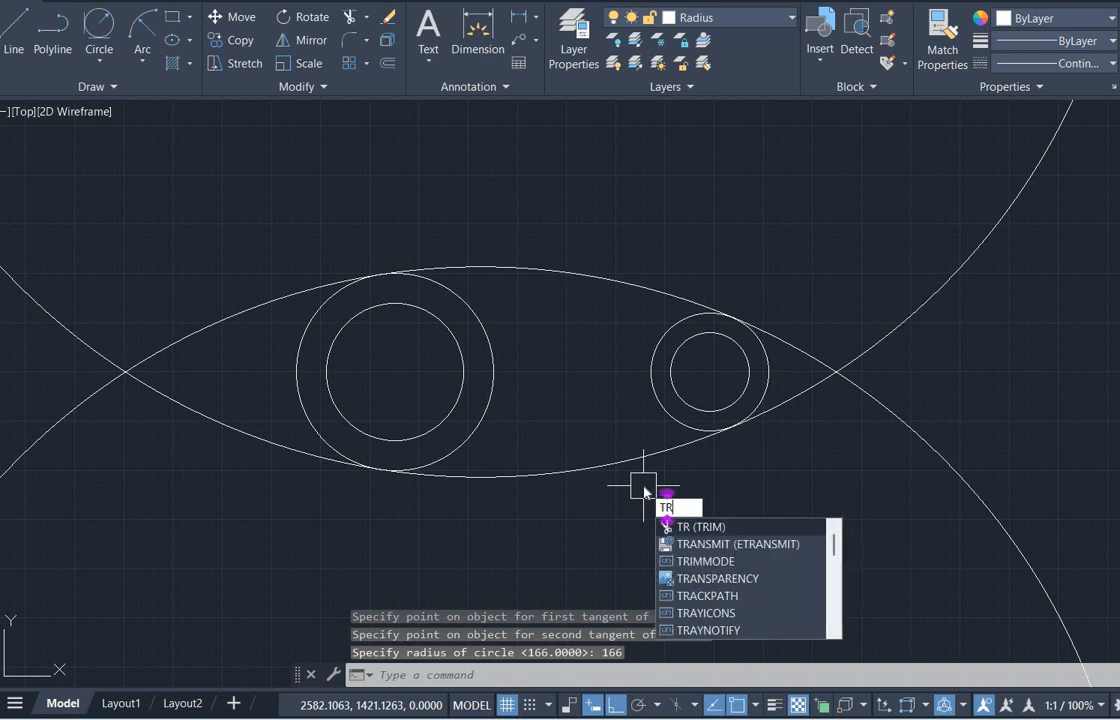
{"action": "key", "text": "Return"}
{"action": "left_click", "coordinate": [815, 358]}
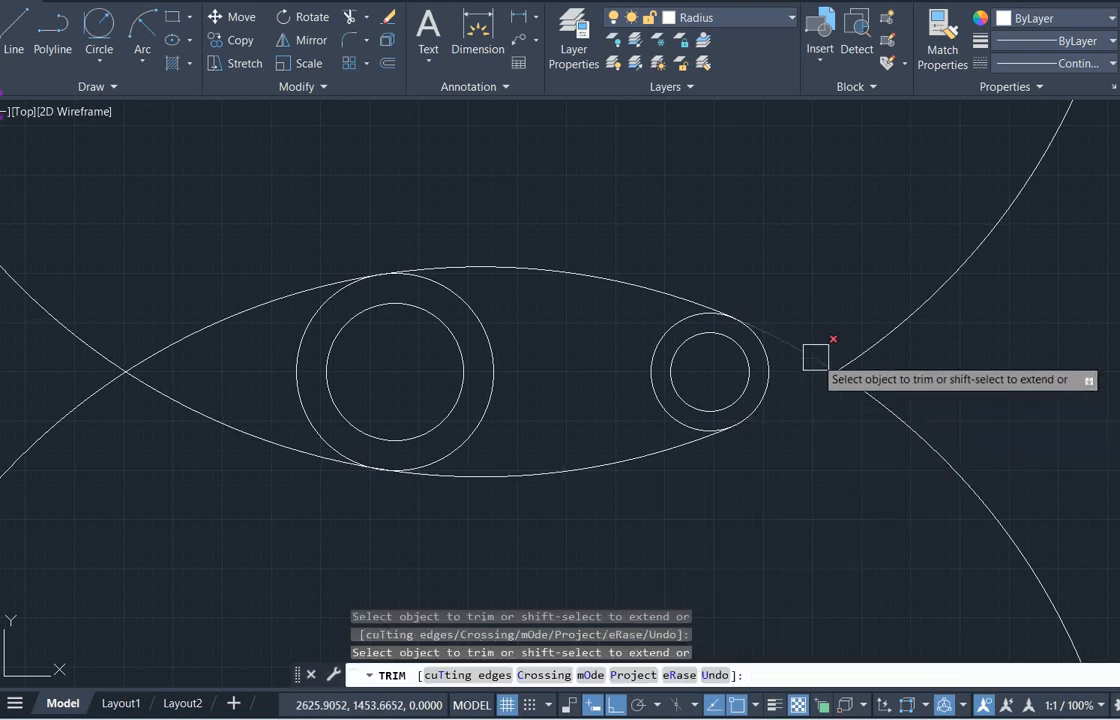
{"action": "left_click", "coordinate": [900, 339]}
{"action": "left_click", "coordinate": [870, 405]}
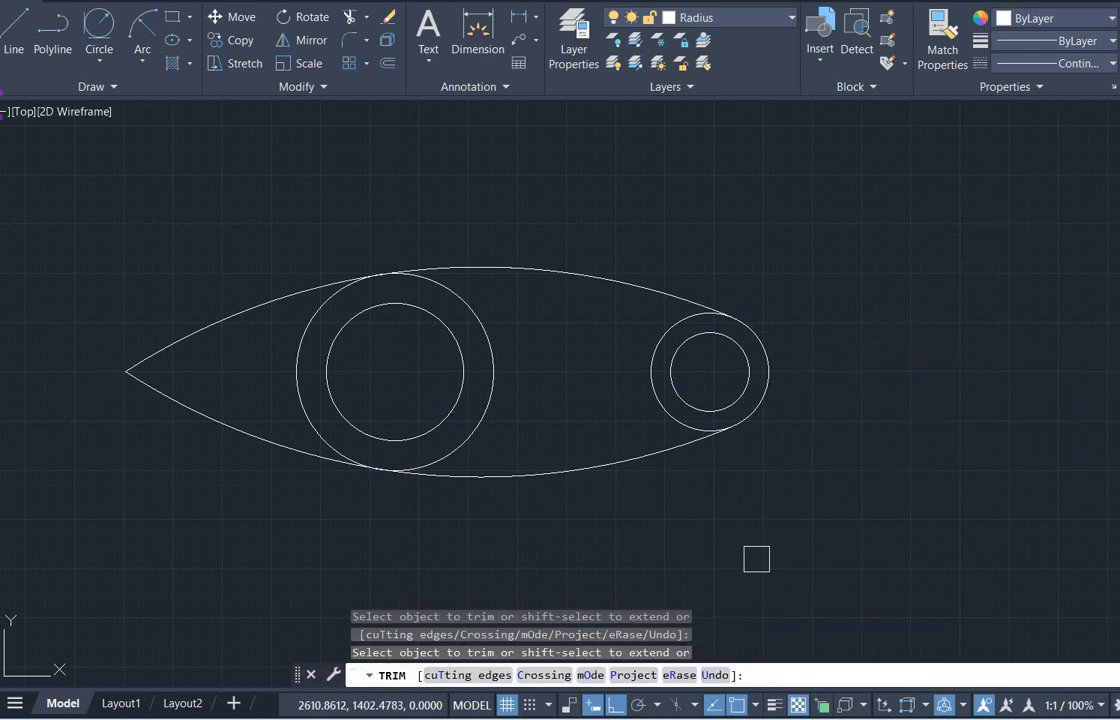
{"action": "left_click", "coordinate": [196, 414]}
{"action": "left_click", "coordinate": [198, 330]}
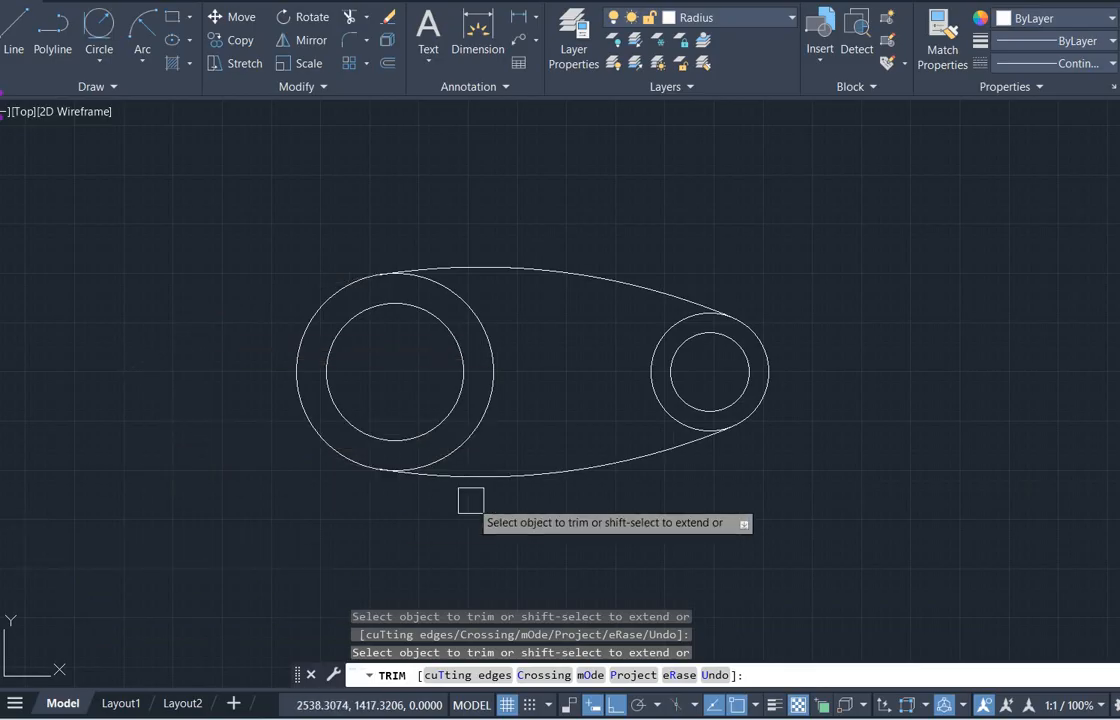
{"action": "key", "text": "Escape"}
Check the reference drawing and place a vertical construction line through the centre of the 50-diameter circle
{"action": "key", "text": "alt+Tab"}
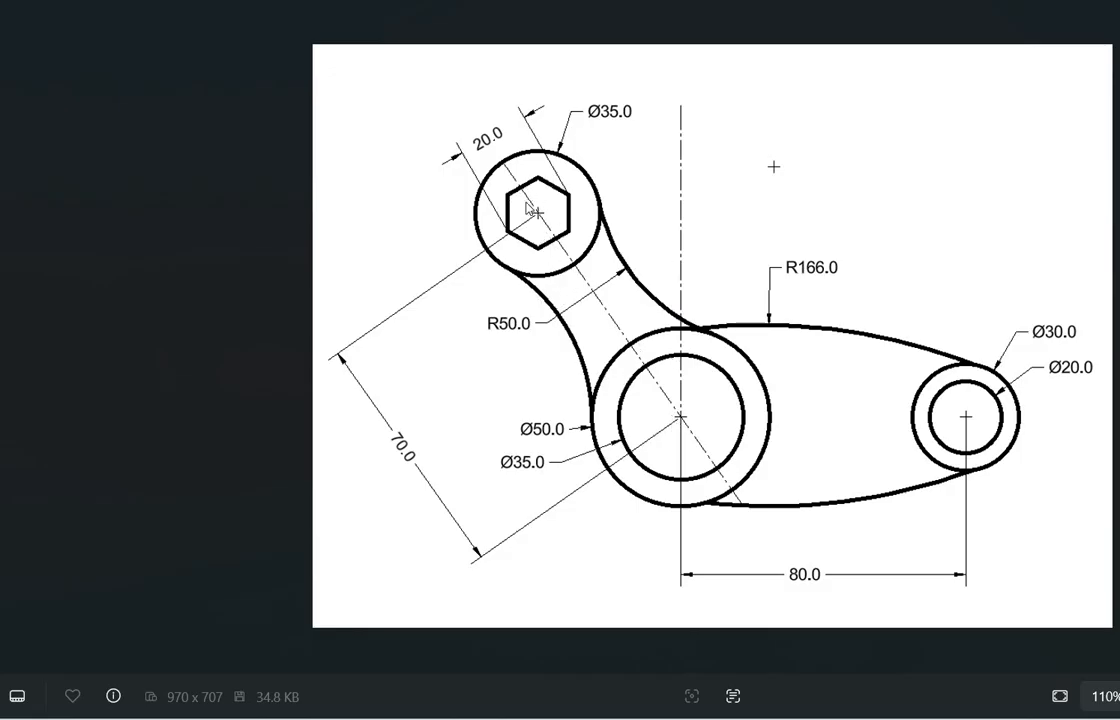
{"action": "key", "text": "alt+Tab"}
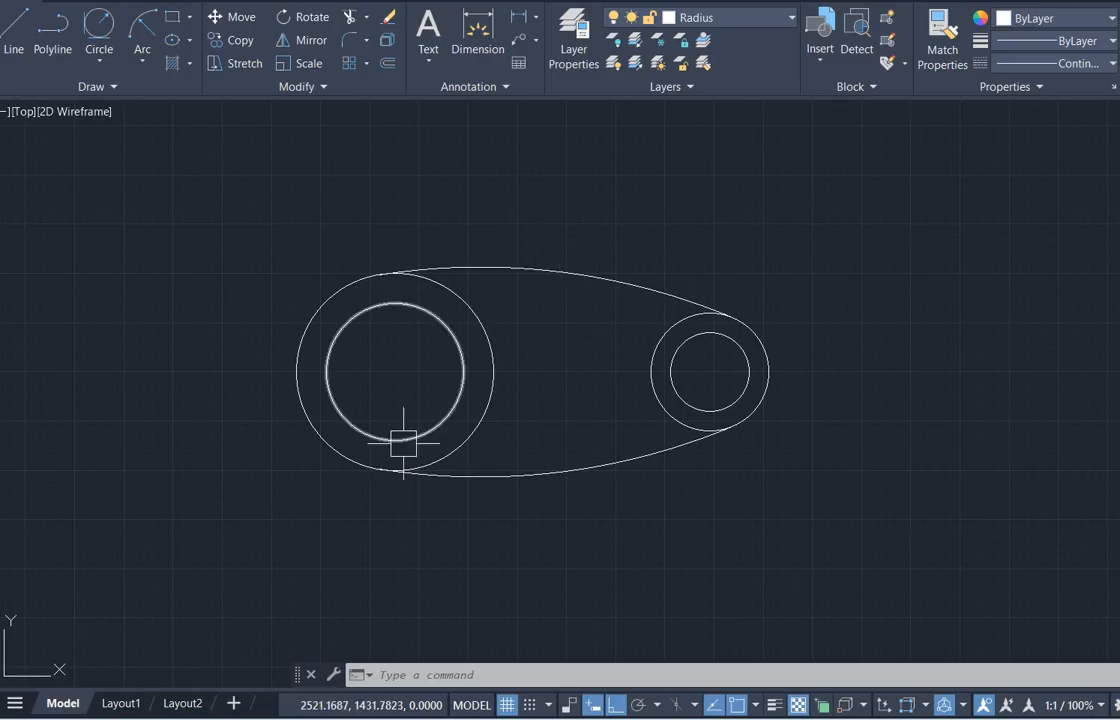
{"action": "type", "text": "xl"}
{"action": "key", "text": "Return"}
{"action": "type", "text": "v"}
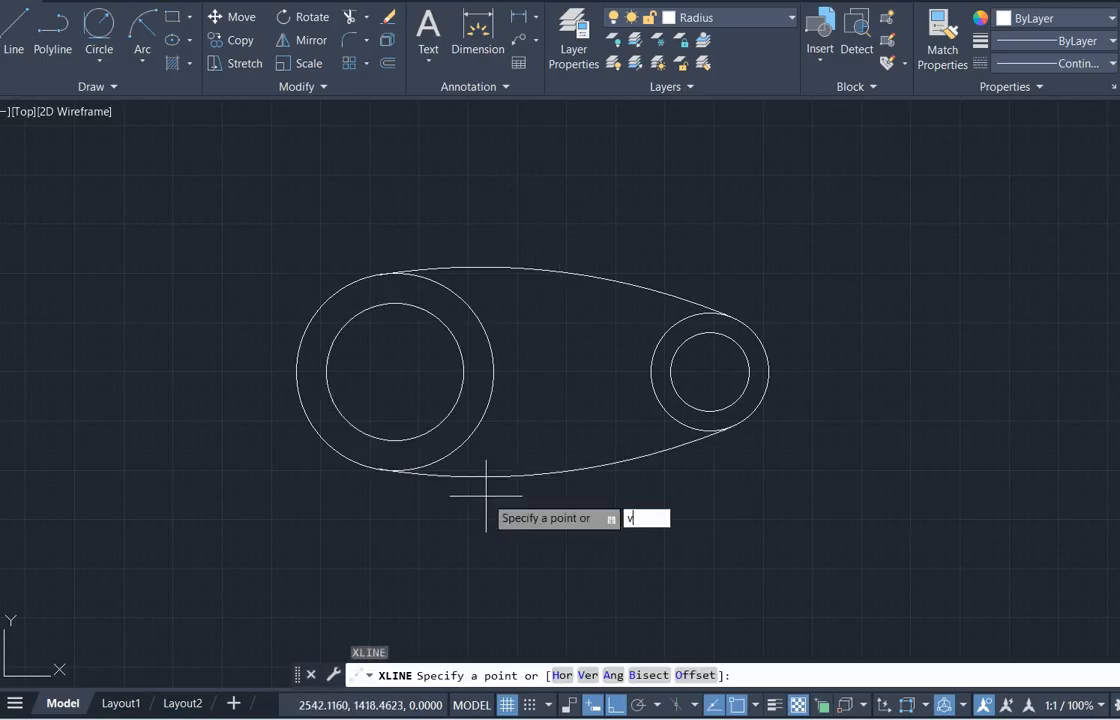
{"action": "key", "text": "Return"}
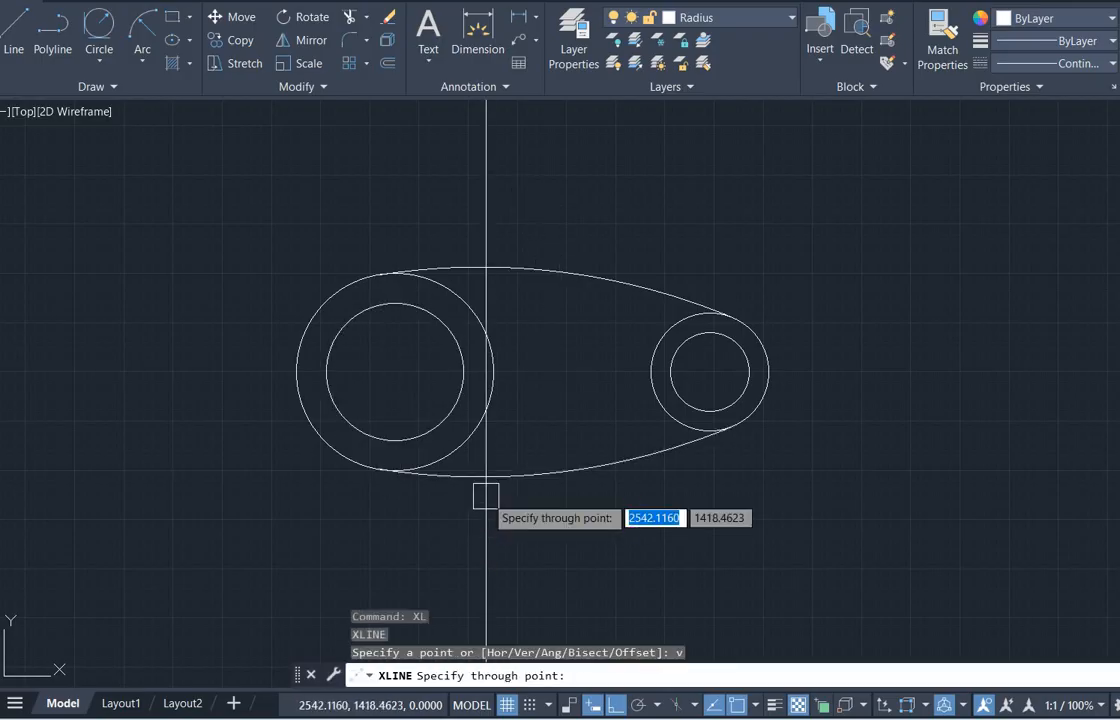
{"action": "left_click", "coordinate": [395, 371]}
{"action": "key", "text": "Escape"}
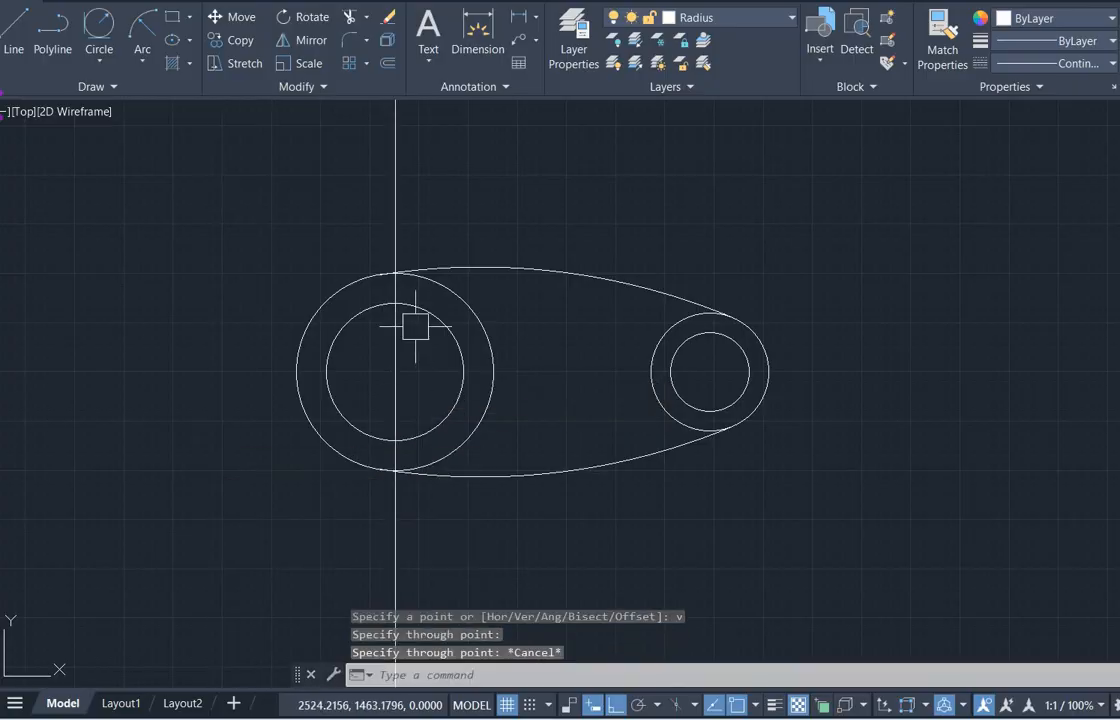
Rotate a copy of the vertical construction line by 35 degrees about the centre of the 50-diameter circle
{"action": "left_click", "coordinate": [396, 236]}
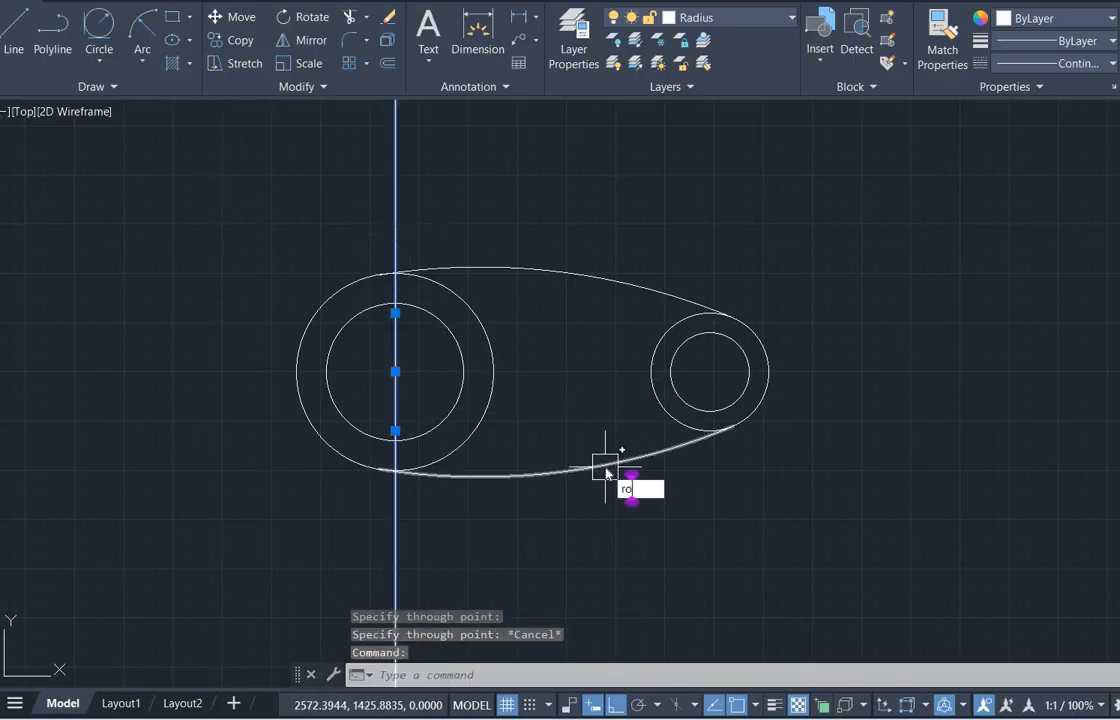
{"action": "type", "text": "ro"}
{"action": "key", "text": "Return"}
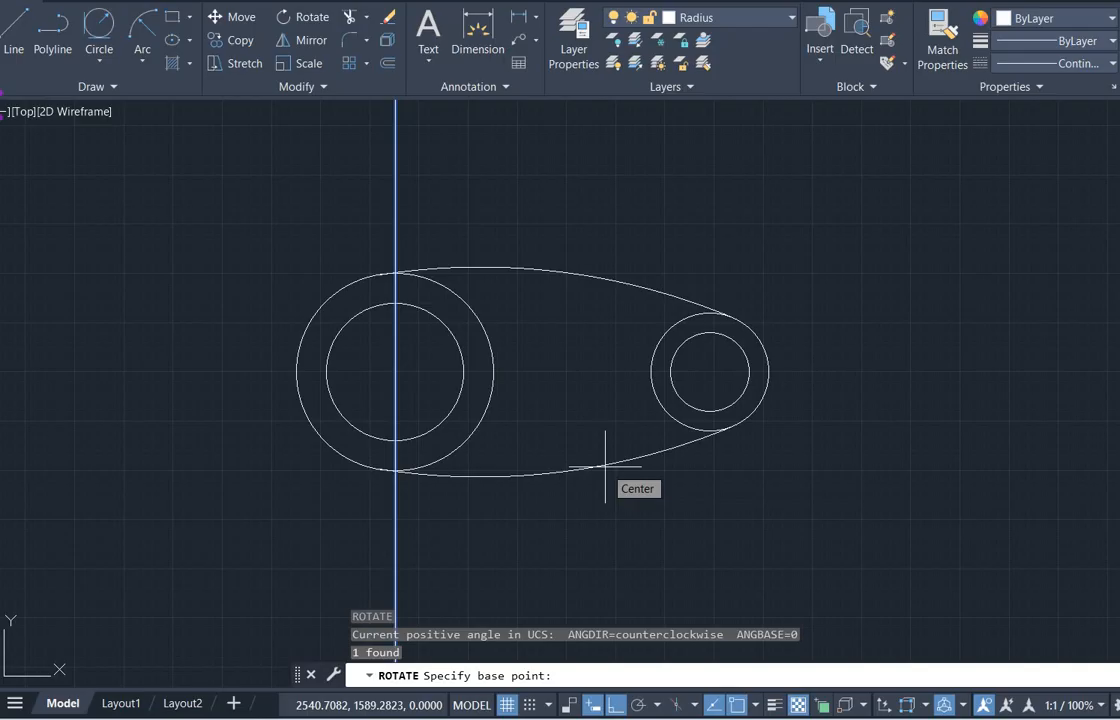
{"action": "left_click", "coordinate": [395, 371]}
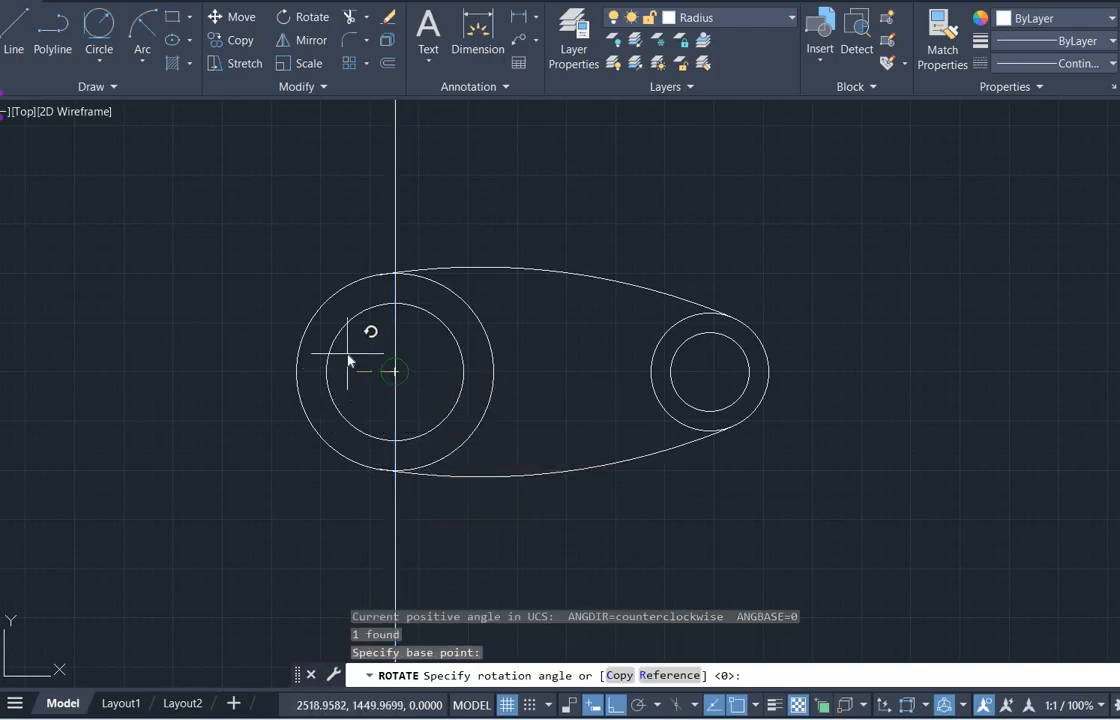
{"action": "type", "text": "c"}
{"action": "key", "text": "Return"}
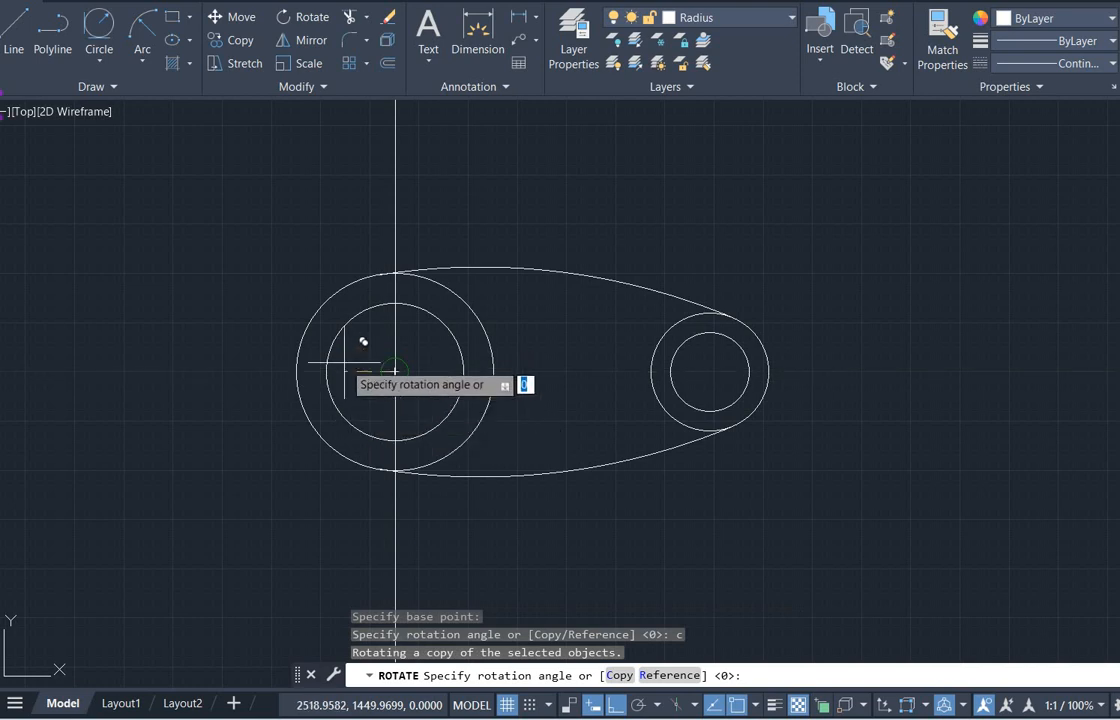
{"action": "type", "text": "35"}
{"action": "key", "text": "Return"}
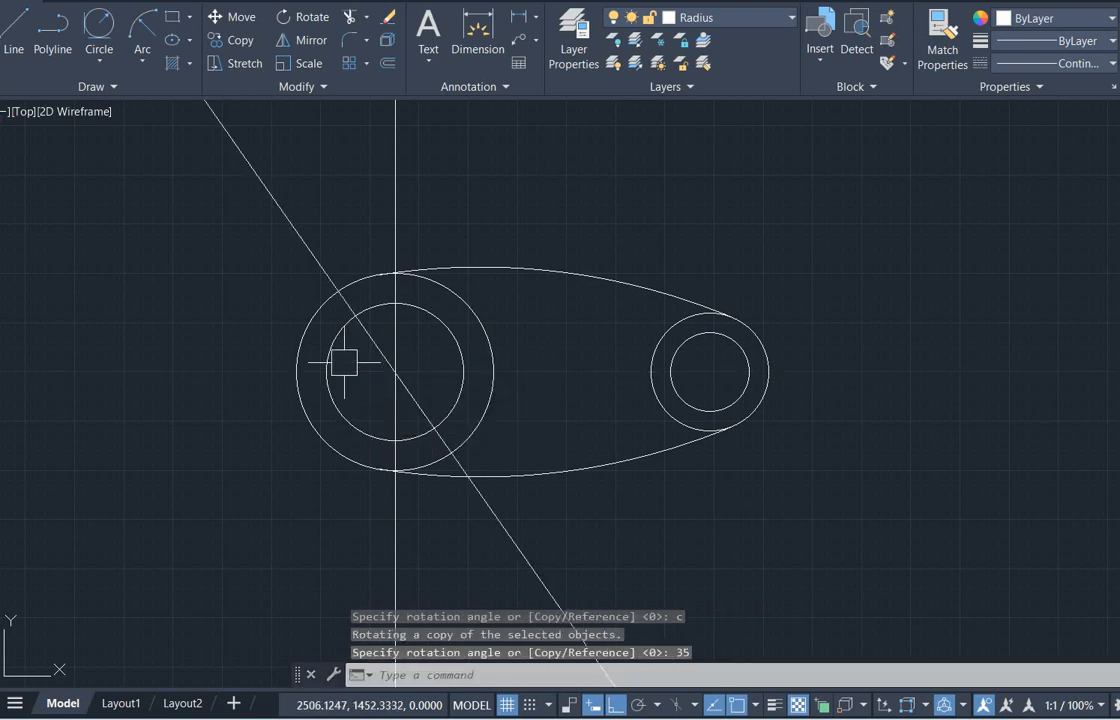
{"action": "scroll", "coordinate": [420, 362], "scroll_direction": "down", "scroll_amount": 2}
{"action": "middle_click_drag", "start_coordinate": [455, 420], "coordinate": [589, 506]}
{"action": "left_click", "coordinate": [440, 307]}
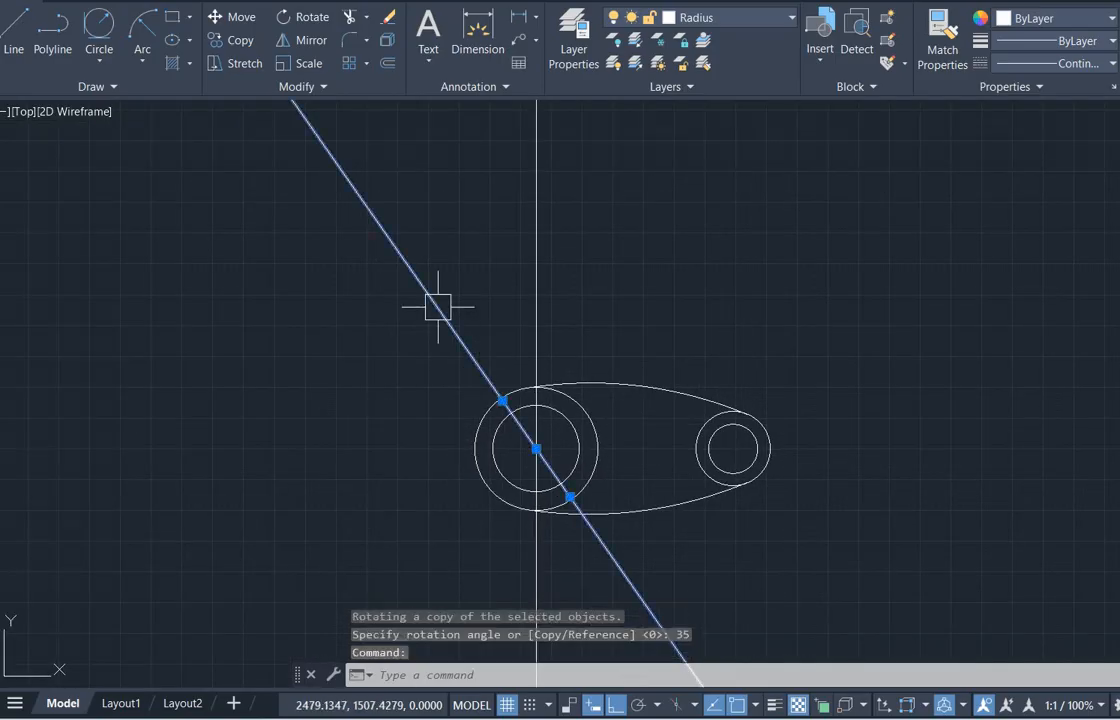
{"action": "left_click", "coordinate": [652, 717]}
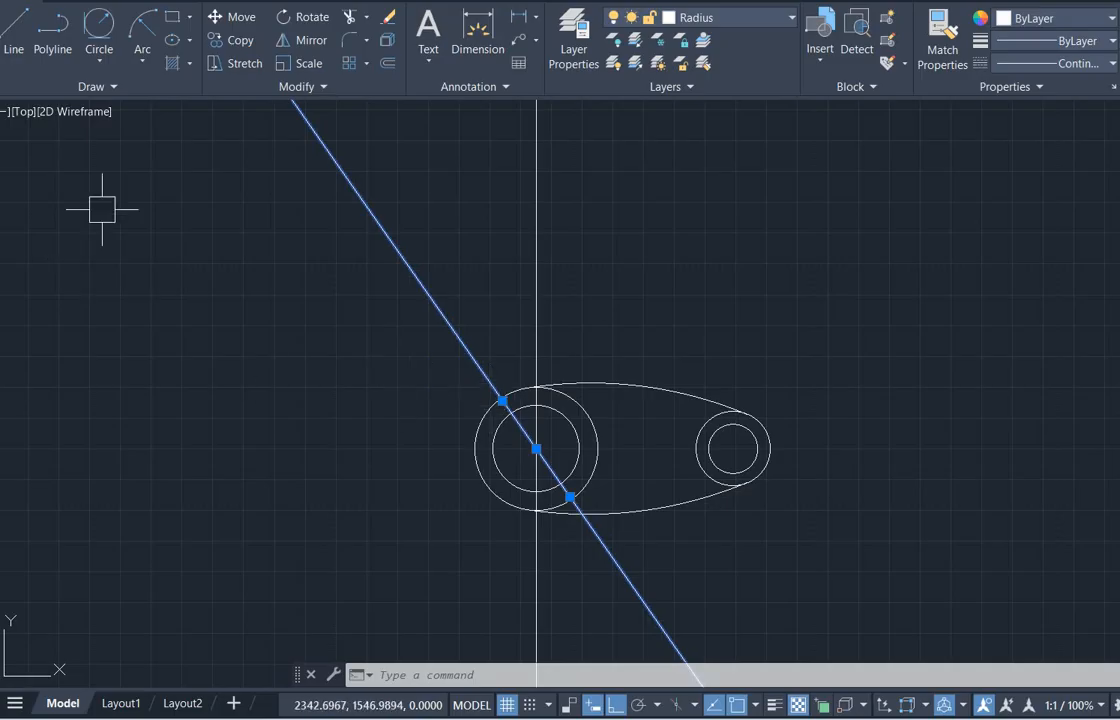
{"action": "key", "text": "Escape"}
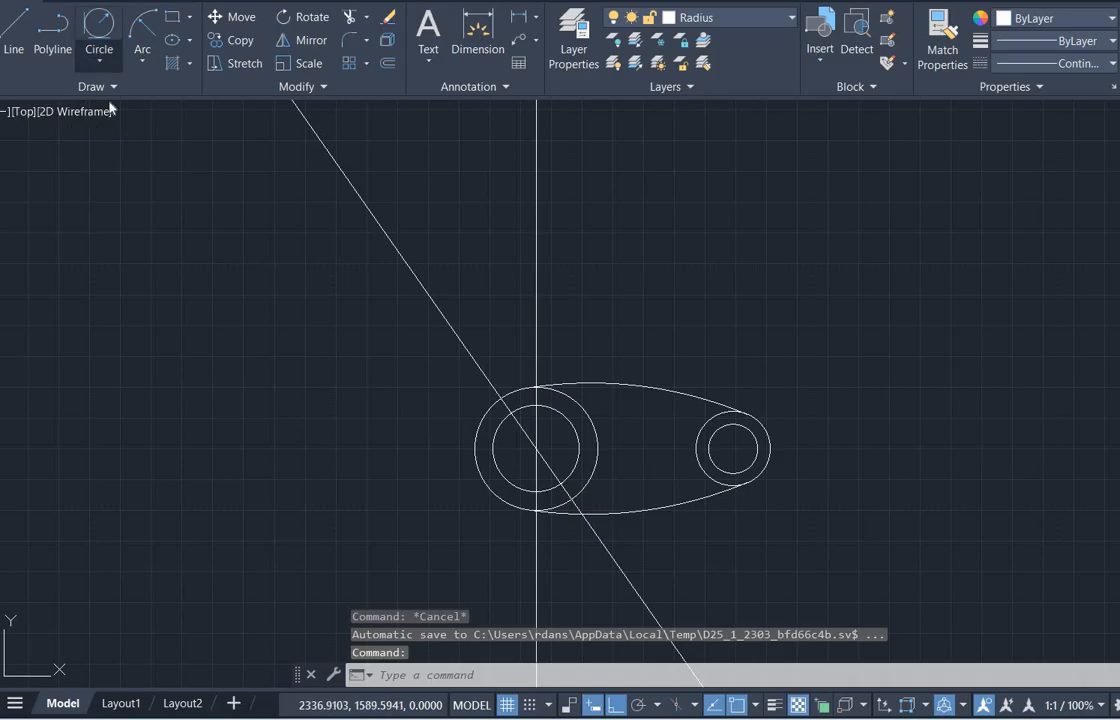
Draw a circle of radius 70 centred on the 50-diameter circle
{"action": "left_click", "coordinate": [99, 58]}
{"action": "left_click", "coordinate": [150, 92]}
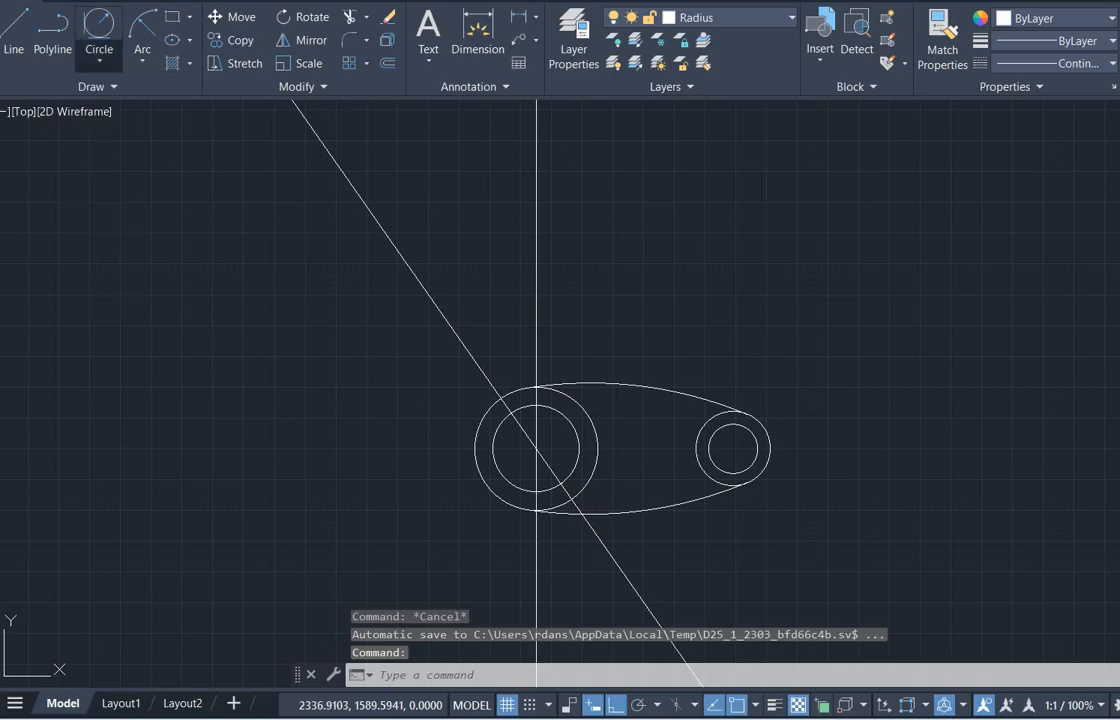
{"action": "left_click", "coordinate": [537, 449]}
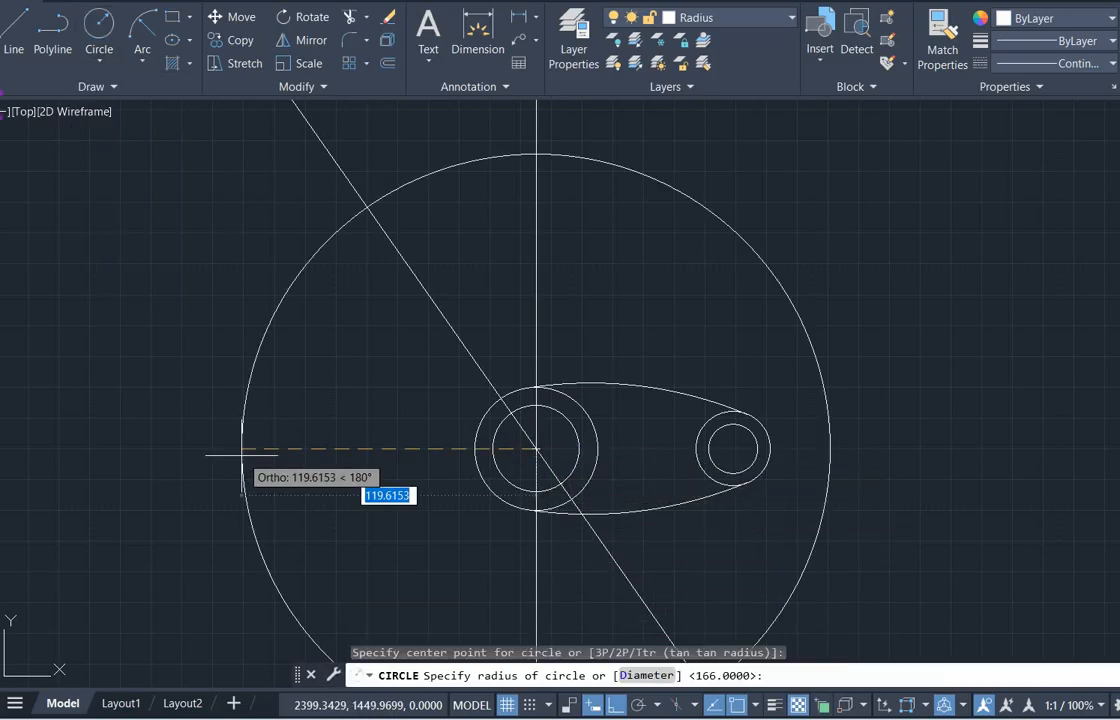
{"action": "type", "text": "7"}
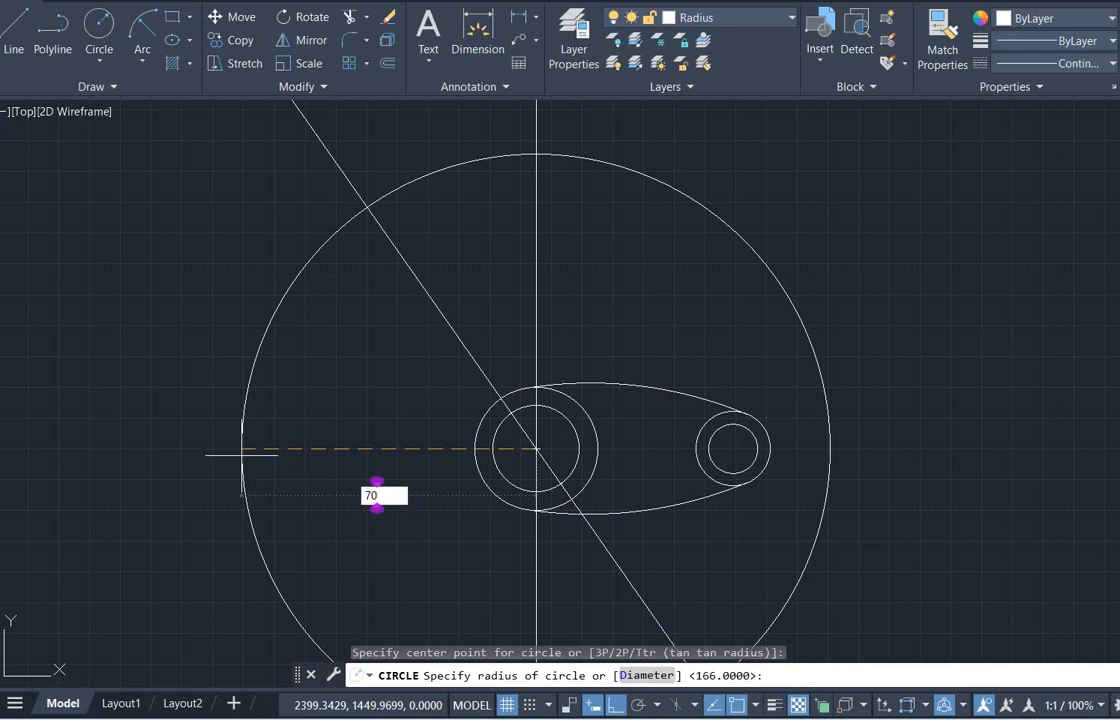
{"action": "type", "text": "0"}
{"action": "key", "text": "Return"}
Turn on the Intersection object snap
{"action": "scroll", "coordinate": [400, 310], "scroll_direction": "up", "scroll_amount": 3}
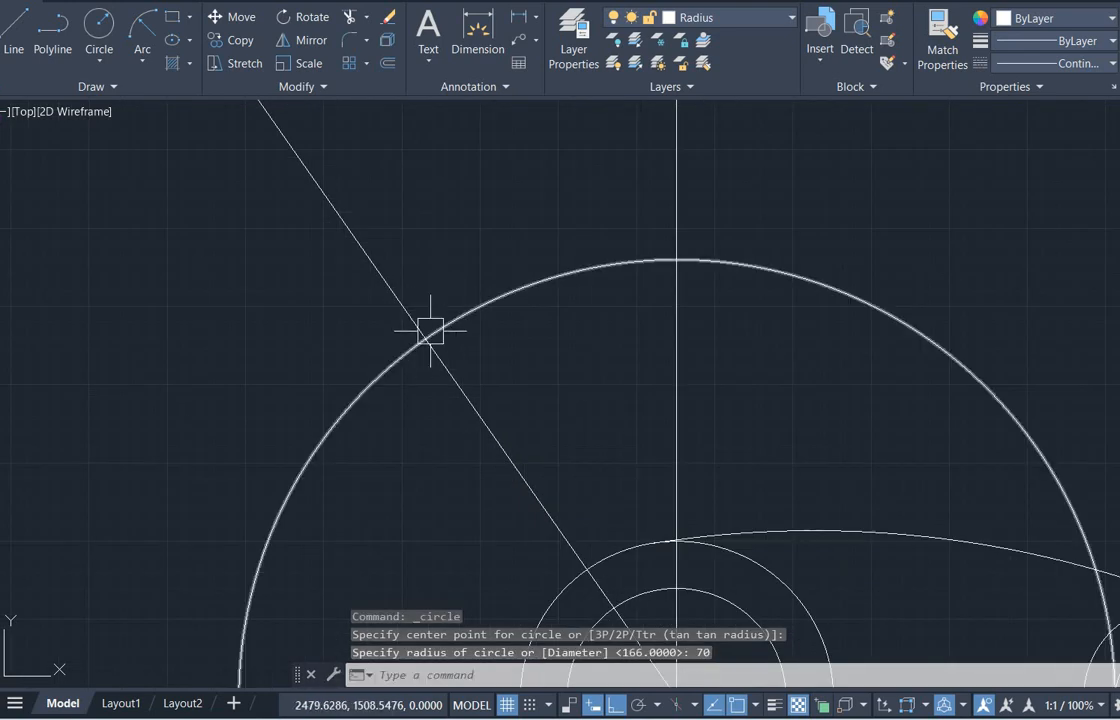
{"action": "scroll", "coordinate": [428, 333], "scroll_direction": "up", "scroll_amount": 2}
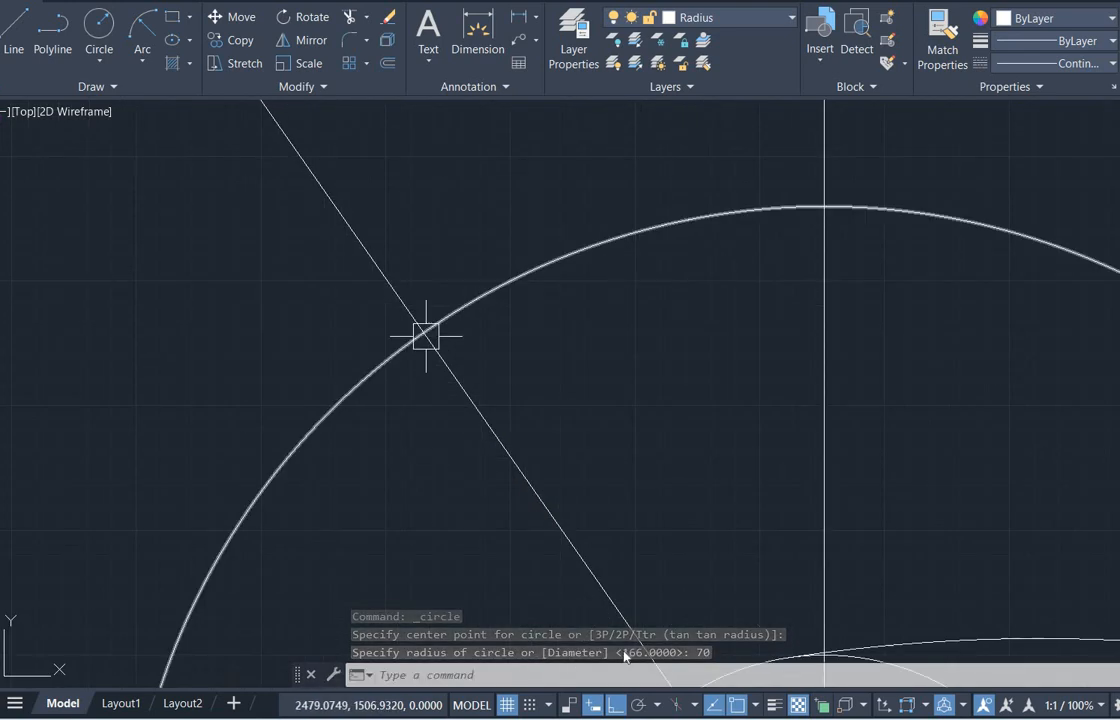
{"action": "right_click", "coordinate": [737, 706]}
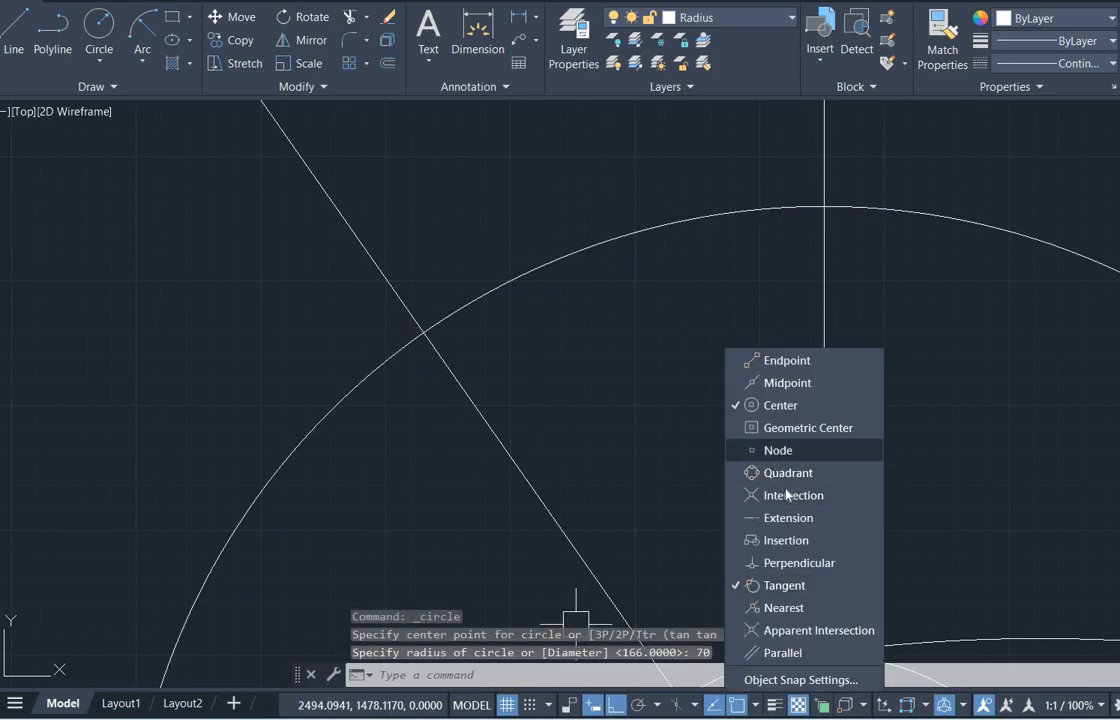
{"action": "left_click", "coordinate": [580, 415]}
Draw a 35-diameter circle centred where the radius 70 circle crosses the inclined construction line on the upper side
{"action": "type", "text": "c"}
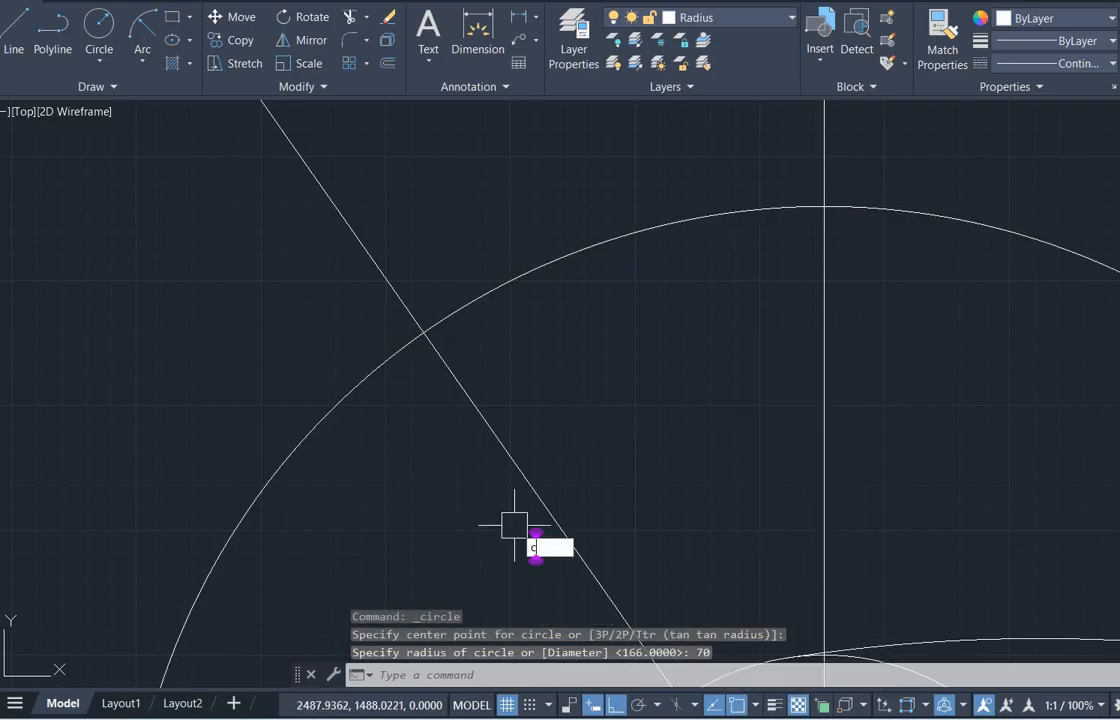
{"action": "key", "text": "Return"}
{"action": "type", "text": "d"}
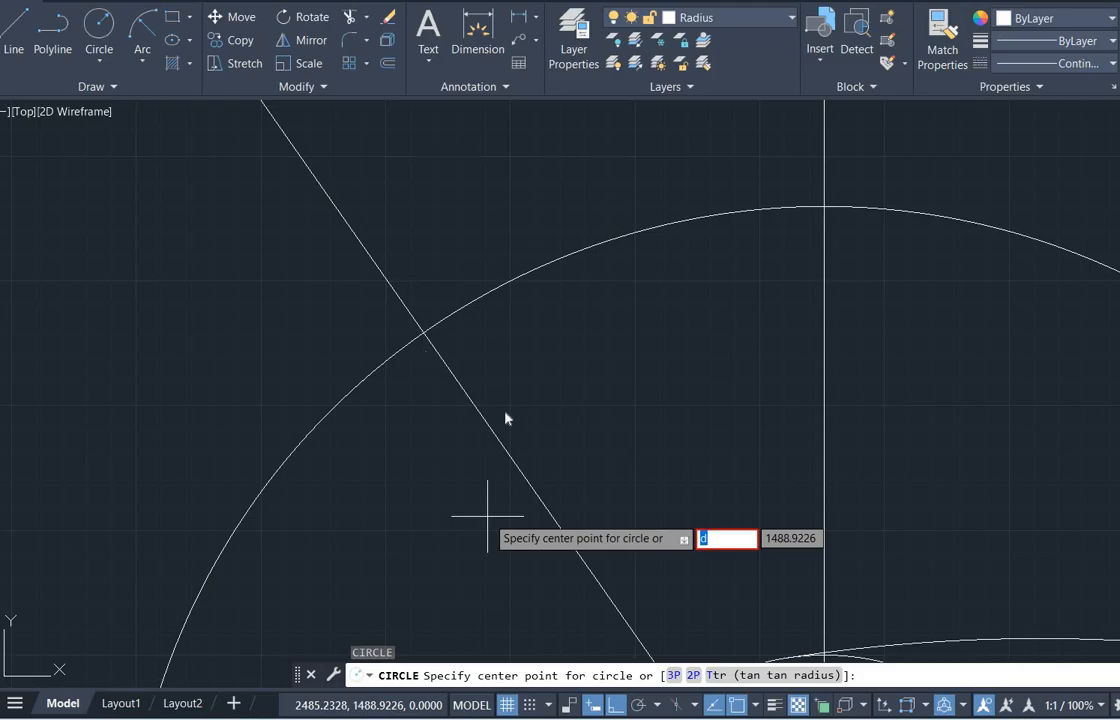
{"action": "key", "text": "Escape"}
{"action": "key", "text": "Return"}
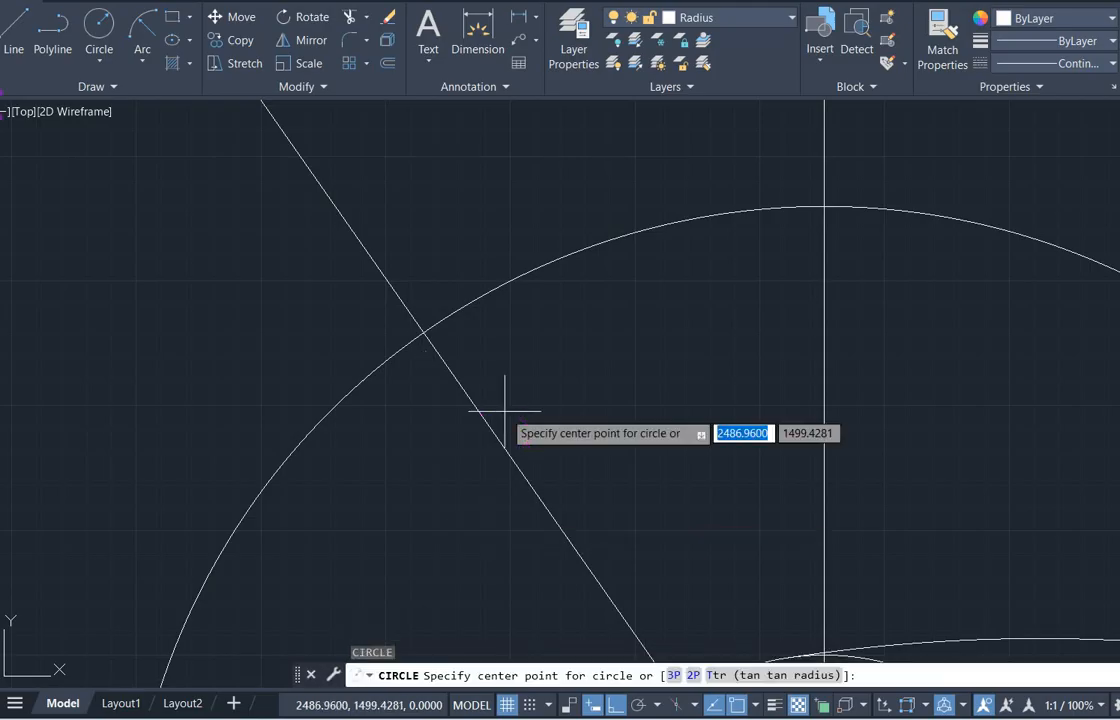
{"action": "left_click", "coordinate": [424, 332]}
{"action": "type", "text": "d"}
{"action": "key", "text": "Return"}
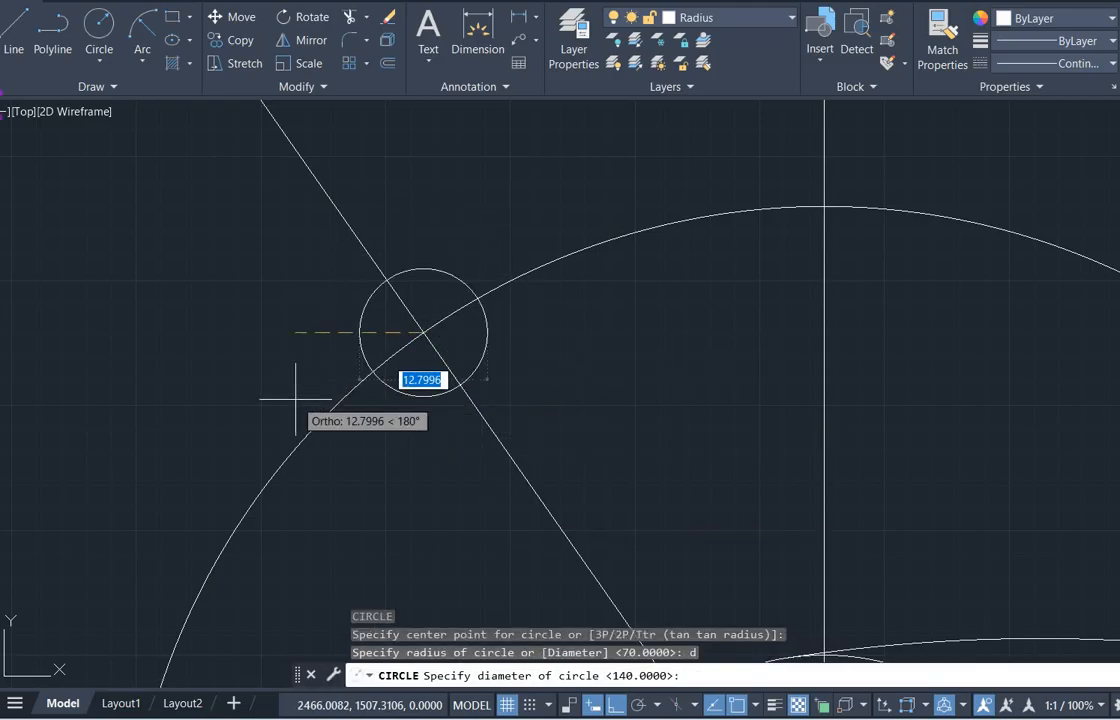
{"action": "type", "text": "35"}
{"action": "key", "text": "Return"}
Check the reference drawing and draw a six-sided polygon, inscribed with radius 10, at the centre of the upper 35-diameter circle
{"action": "key", "text": "alt+Tab"}
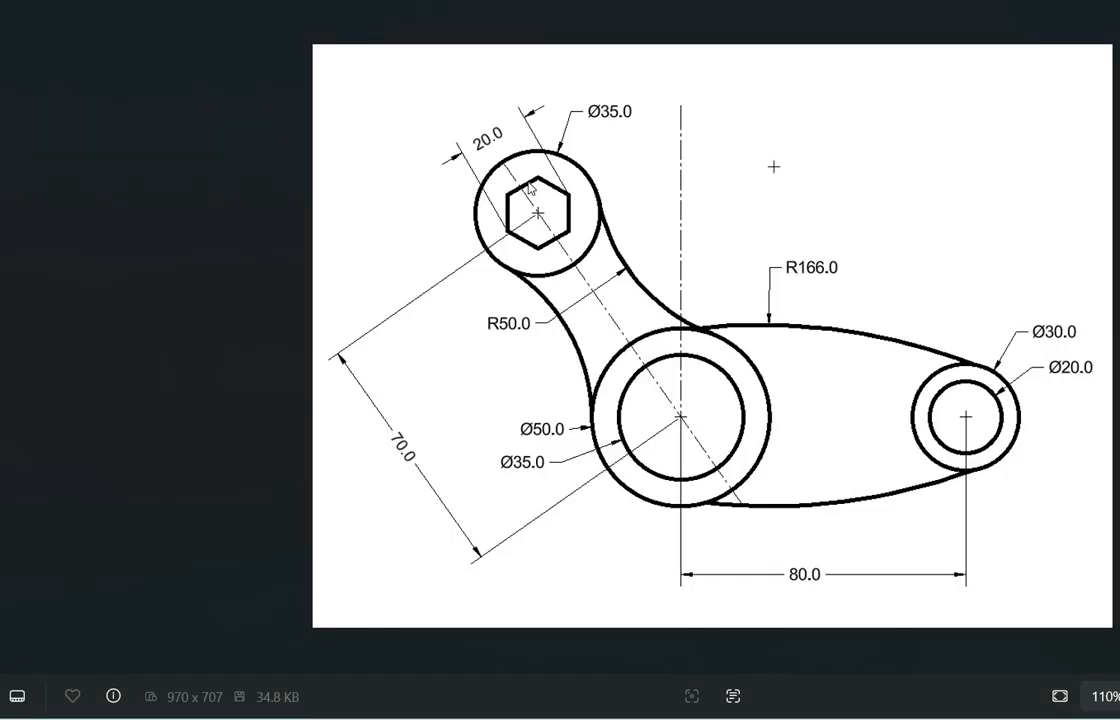
{"action": "key", "text": "alt+Tab"}
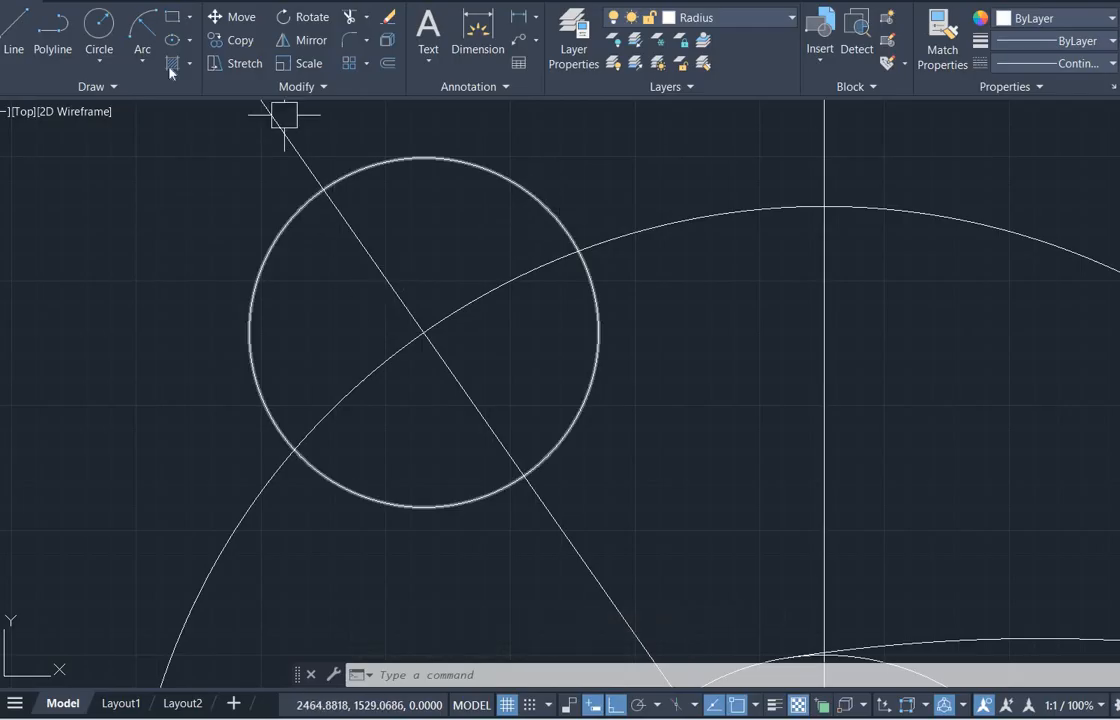
{"action": "left_click", "coordinate": [189, 18]}
{"action": "left_click", "coordinate": [237, 88]}
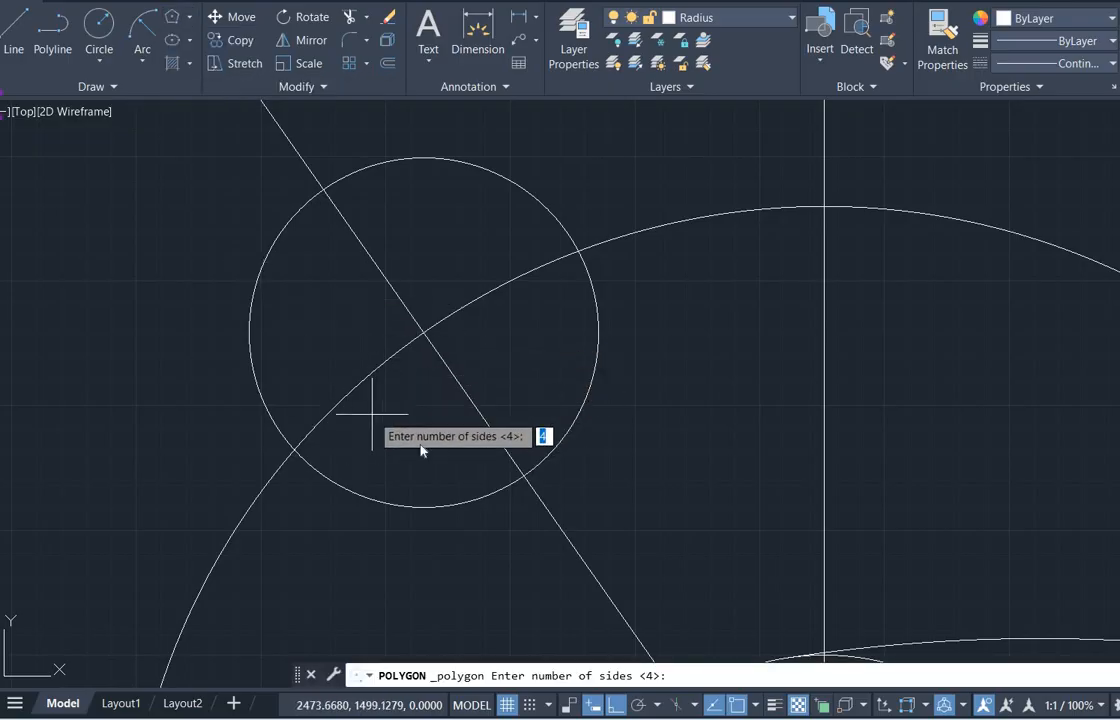
{"action": "type", "text": "6"}
{"action": "key", "text": "Return"}
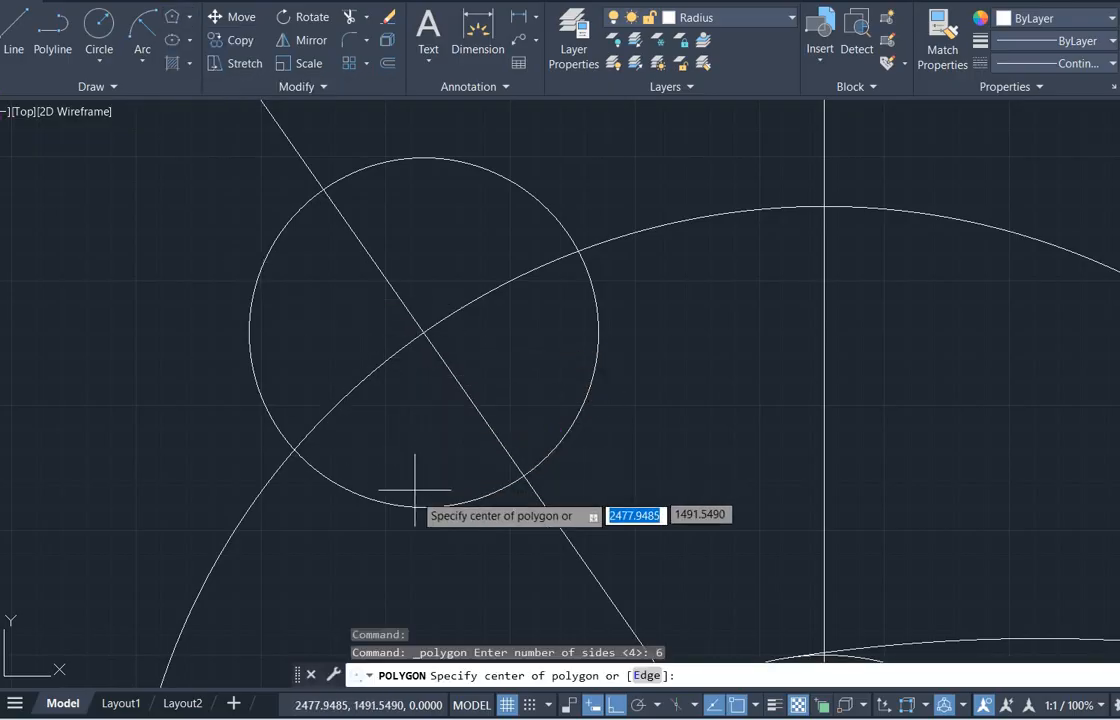
{"action": "left_click", "coordinate": [427, 330]}
{"action": "key", "text": "Return"}
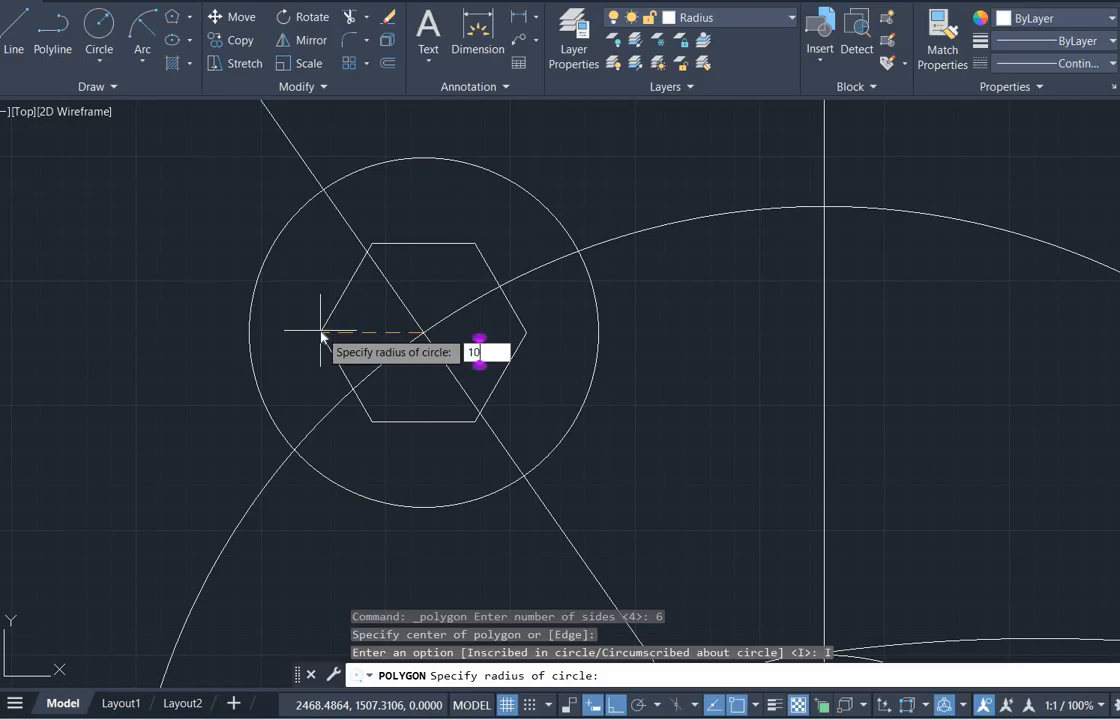
{"action": "type", "text": "10"}
{"action": "key", "text": "Return"}
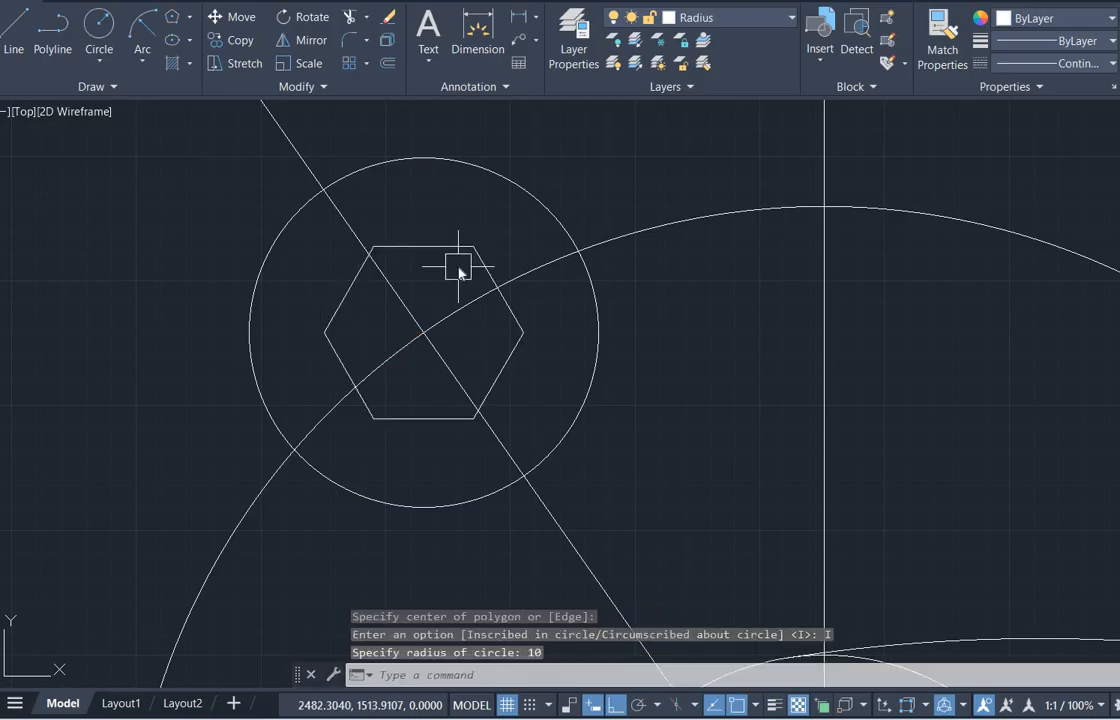
Rotate the hexagon 270 degrees about its centre so that one corner points straight up
{"action": "key", "text": "alt+Tab"}
{"action": "key", "text": "alt+Tab"}
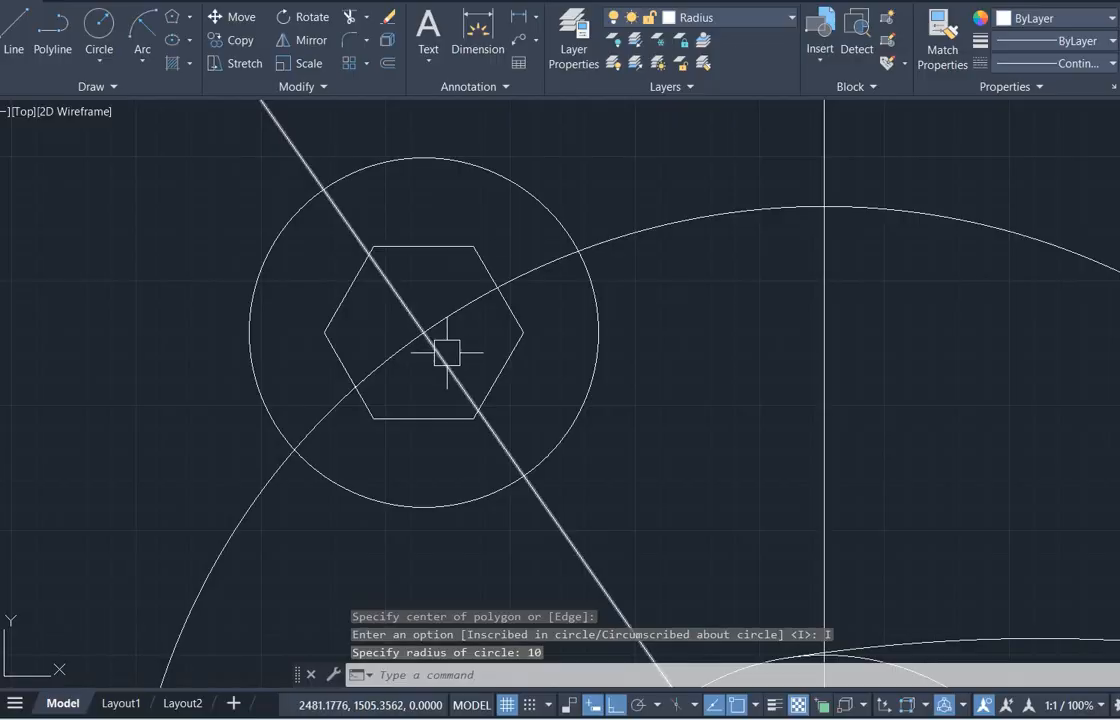
{"action": "left_click", "coordinate": [457, 245]}
{"action": "left_click", "coordinate": [300, 18]}
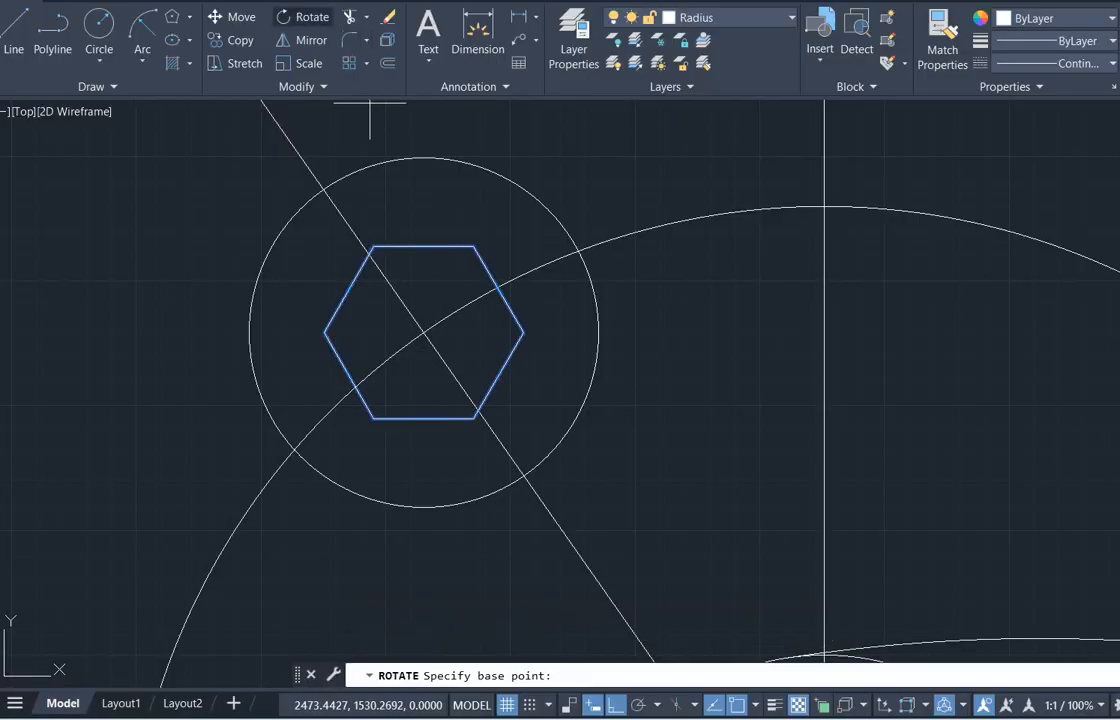
{"action": "left_click", "coordinate": [424, 331]}
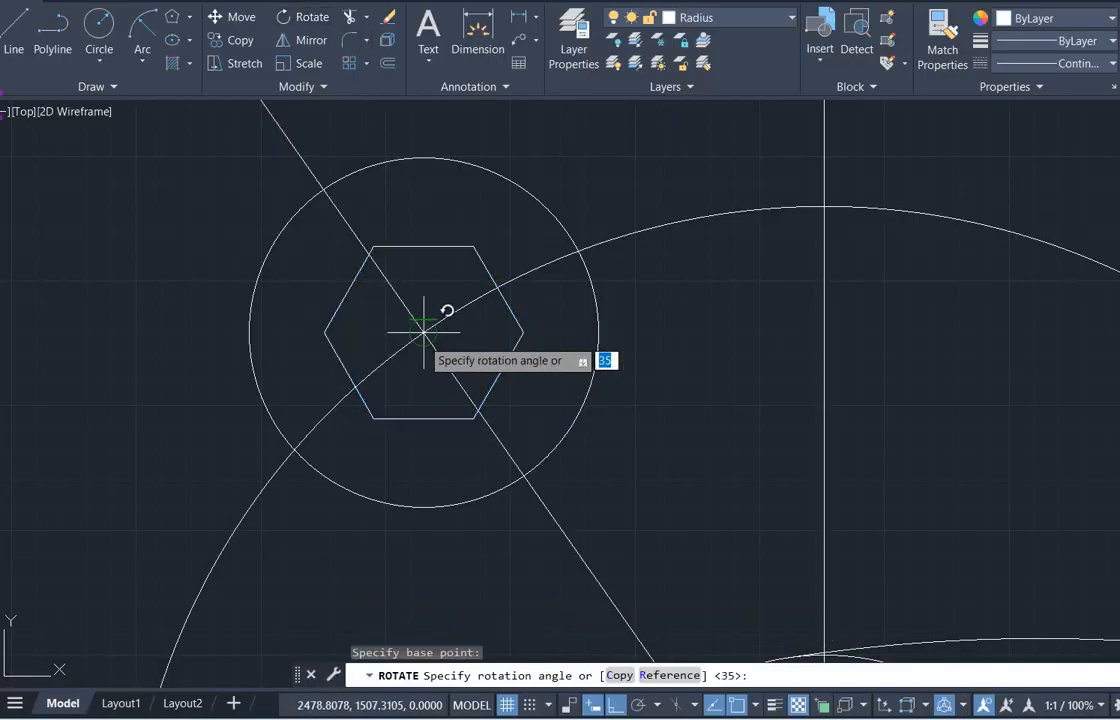
{"action": "left_click", "coordinate": [403, 428]}
Erase the radius 70 construction circle
{"action": "scroll", "coordinate": [445, 305], "scroll_direction": "down", "scroll_amount": 5}
{"action": "scroll", "coordinate": [587, 267], "scroll_direction": "up", "scroll_amount": 3}
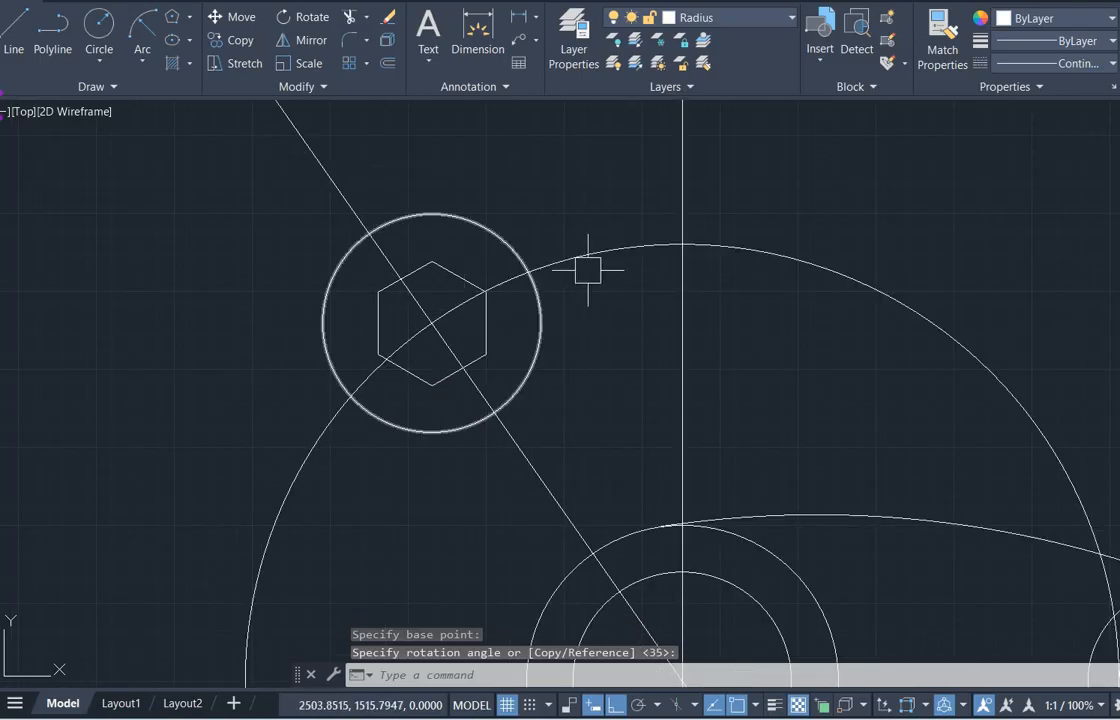
{"action": "left_click", "coordinate": [589, 262]}
{"action": "key", "text": "Delete"}
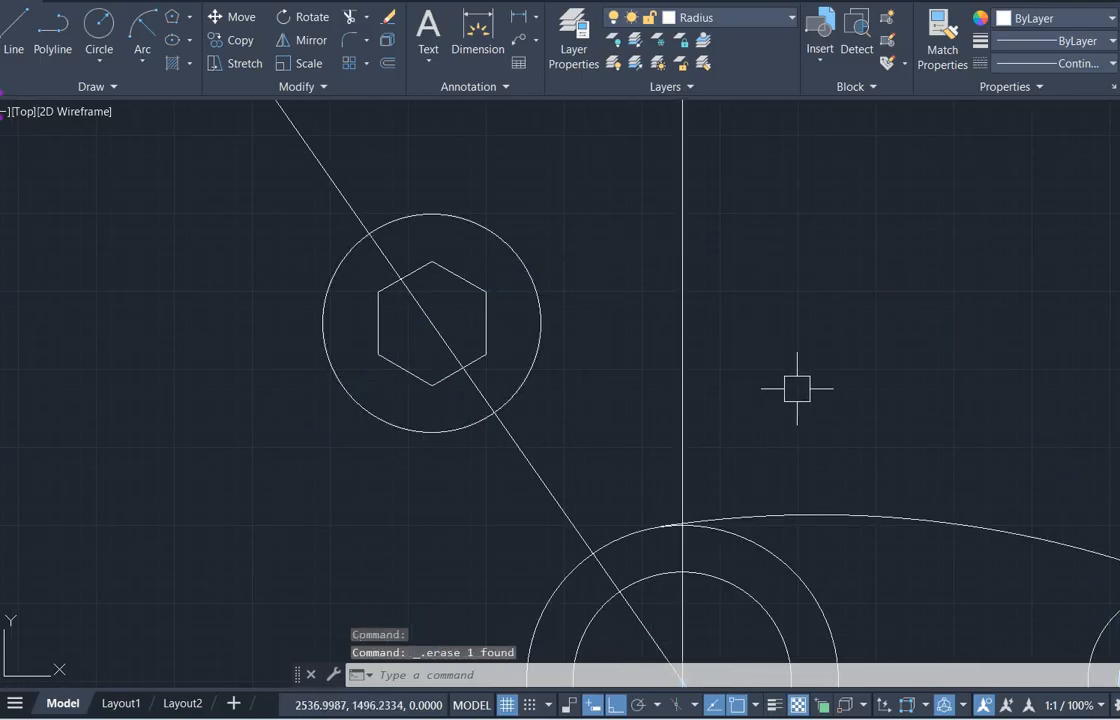
{"action": "scroll", "coordinate": [797, 388], "scroll_direction": "down", "scroll_amount": 2}
{"action": "middle_click_drag", "start_coordinate": [797, 388], "coordinate": [543, 212]}
{"action": "middle_click_drag", "start_coordinate": [699, 228], "coordinate": [667, 319]}
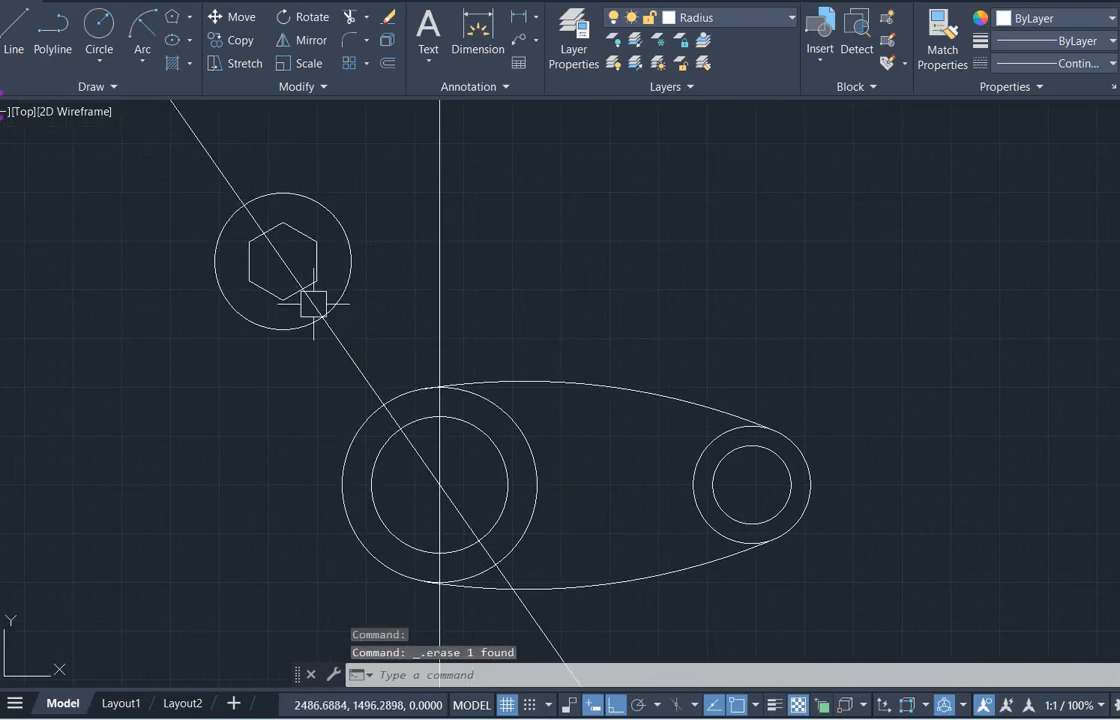
{"action": "left_click", "coordinate": [440, 237]}
{"action": "left_click", "coordinate": [365, 387]}
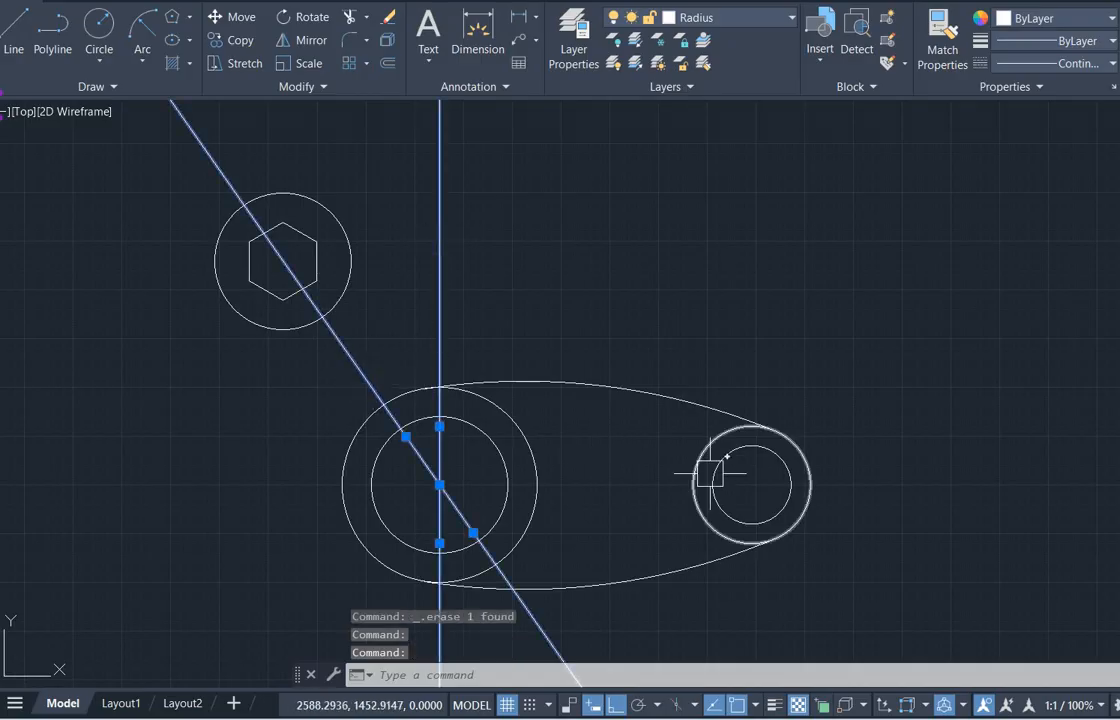
{"action": "key", "text": "Escape"}
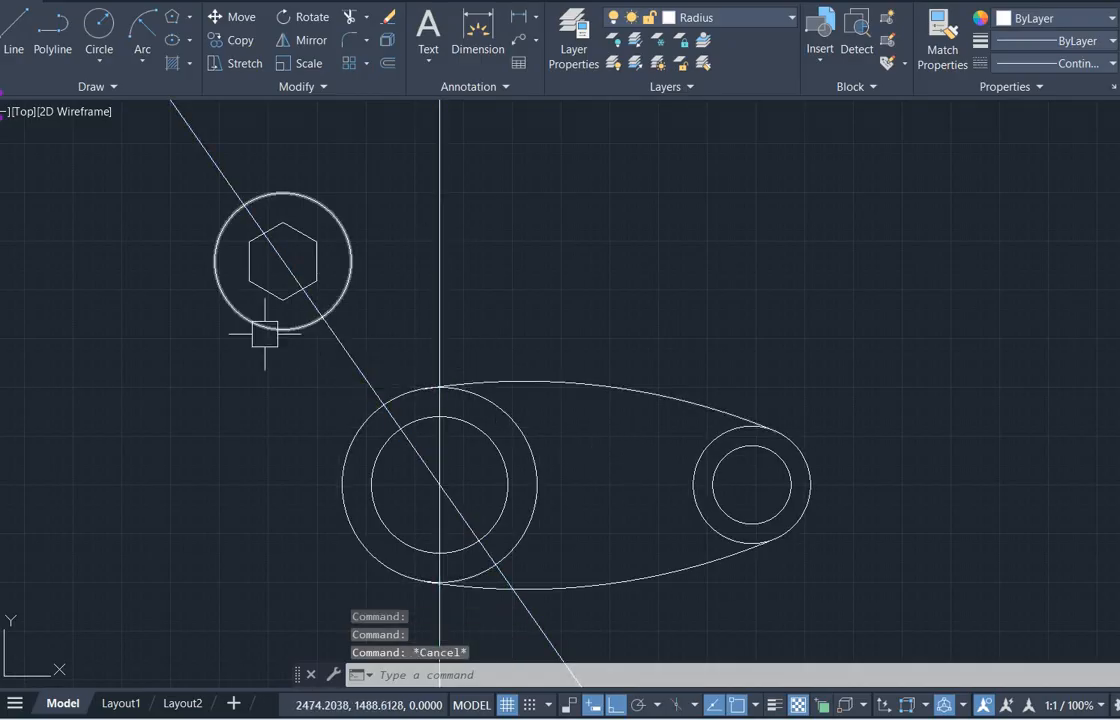
Trim the inclined construction line beyond the upper 35-diameter circle and the lower R166 arc, and erase the vertical construction line
{"action": "type", "text": "r"}
{"action": "key", "text": "Return"}
{"action": "left_click", "coordinate": [220, 165]}
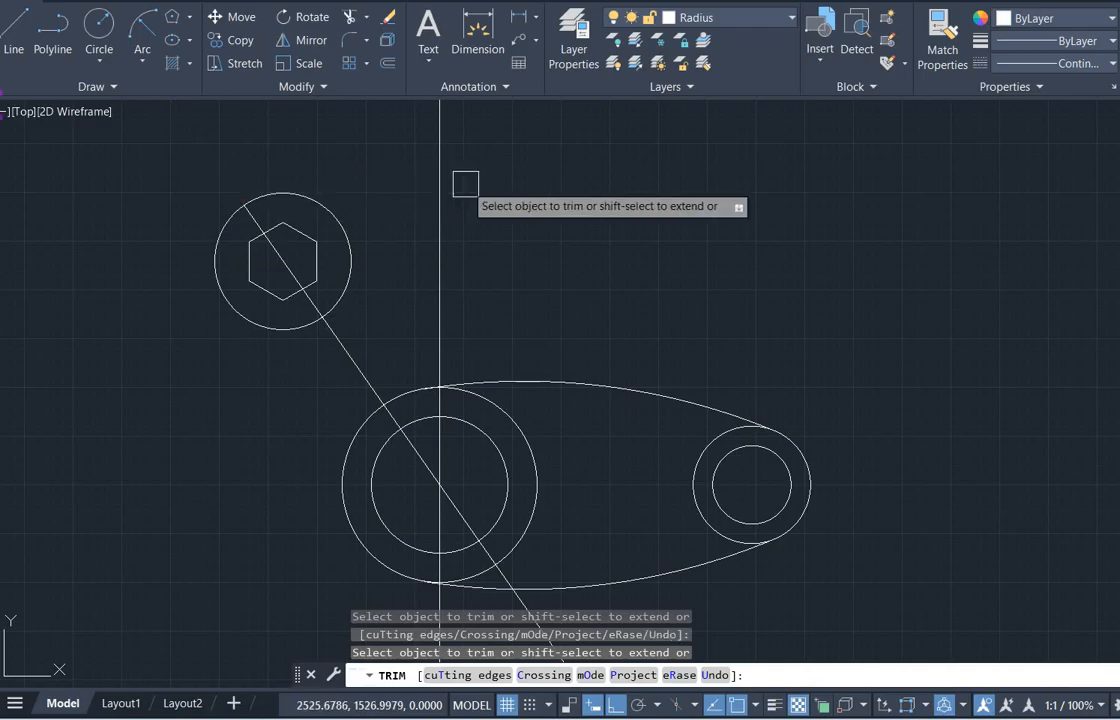
{"action": "mouse_move", "coordinate": [712, 605]}
{"action": "middle_mouse_down"}
{"action": "mouse_move", "coordinate": [700, 490]}
{"action": "mouse_move", "coordinate": [630, 353]}
{"action": "middle_mouse_up"}
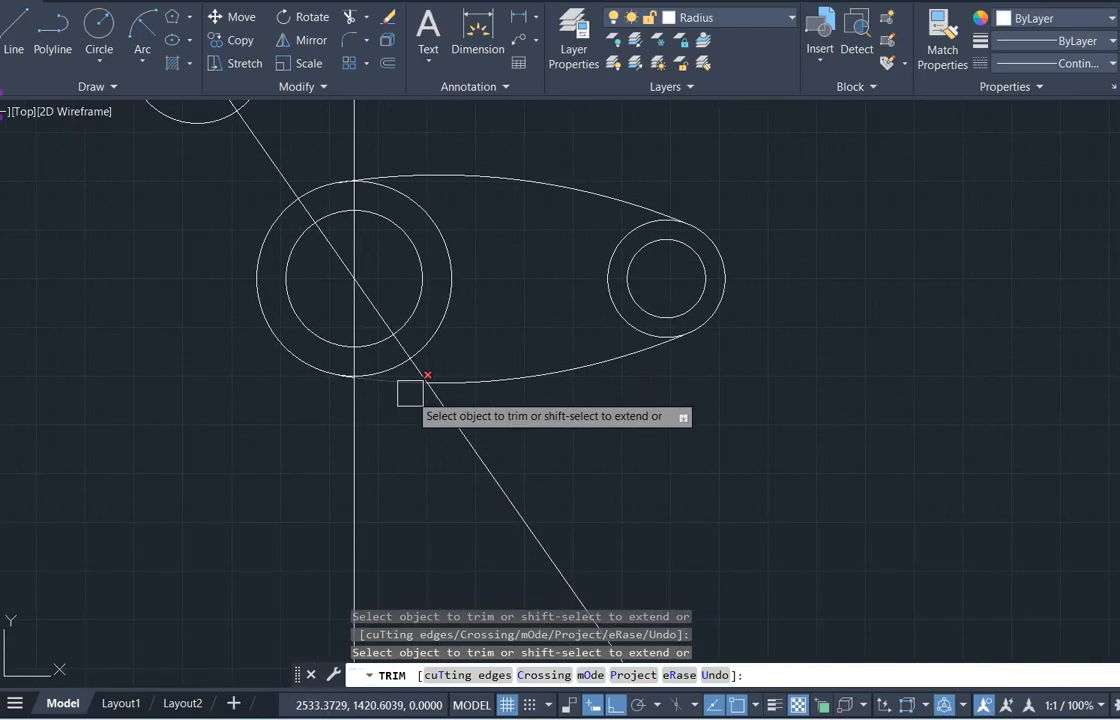
{"action": "key", "text": "Escape"}
{"action": "left_click", "coordinate": [354, 470]}
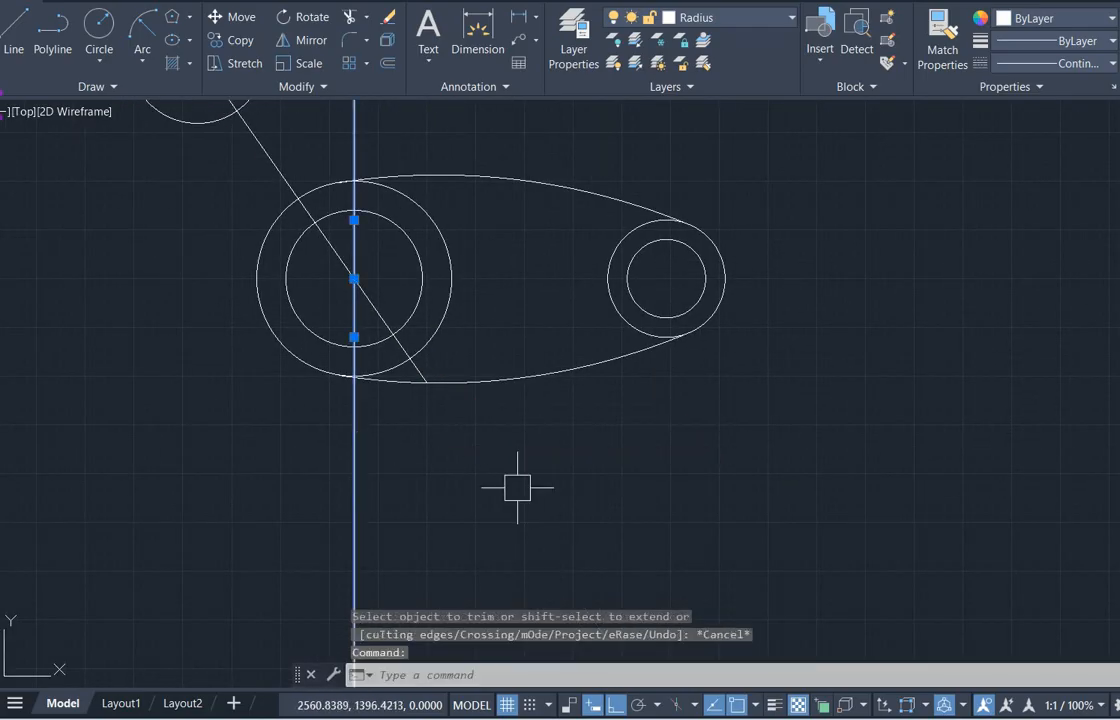
{"action": "key", "text": "Delete"}
Rotate a copy of the inclined line by -35 degrees about the centre of the large concentric circles
{"action": "scroll", "coordinate": [517, 488], "scroll_direction": "down", "scroll_amount": 3}
{"action": "middle_click_drag", "start_coordinate": [540, 457], "coordinate": [661, 535]}
{"action": "left_click", "coordinate": [497, 352]}
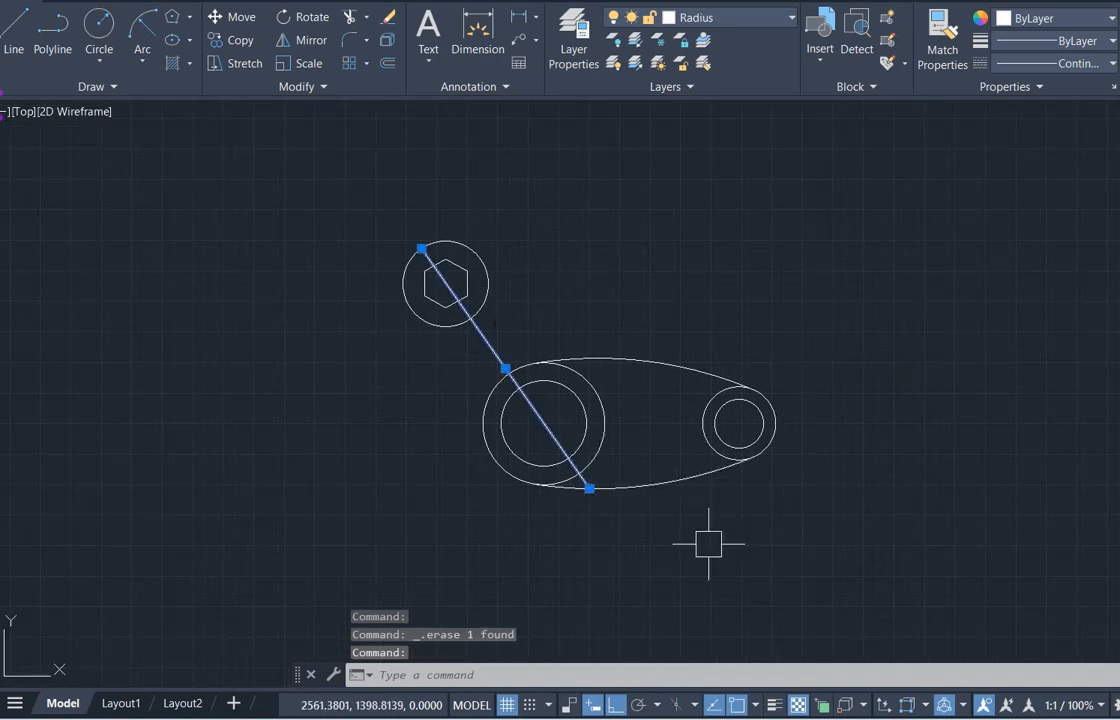
{"action": "type", "text": "ro"}
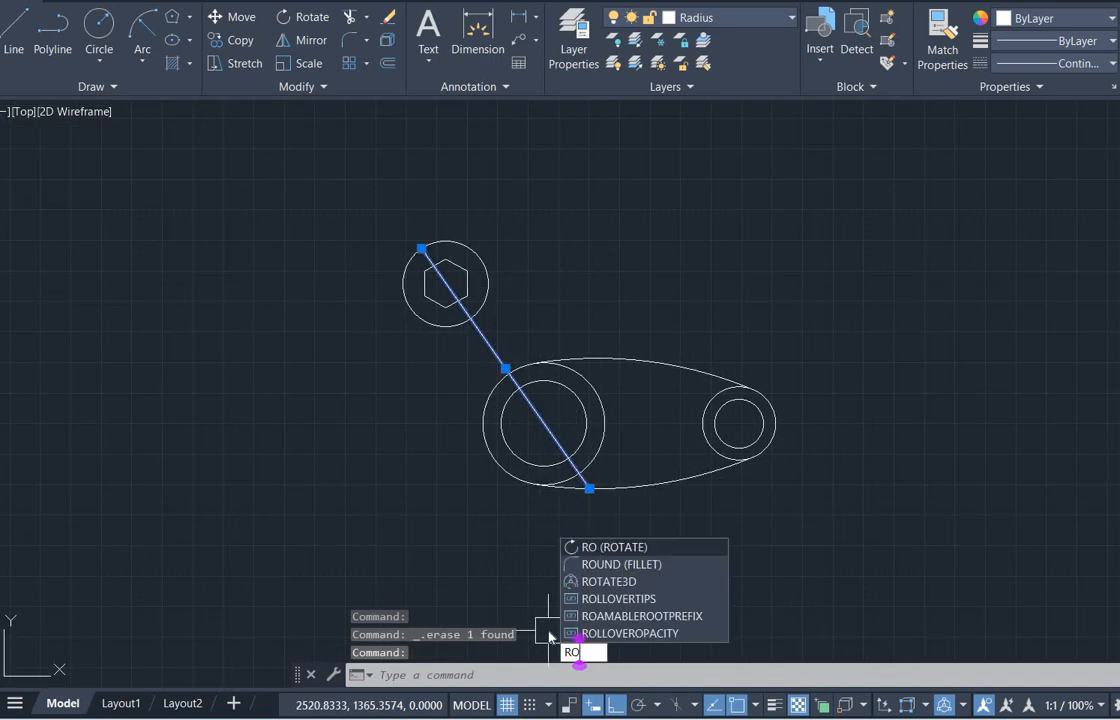
{"action": "key", "text": "Return"}
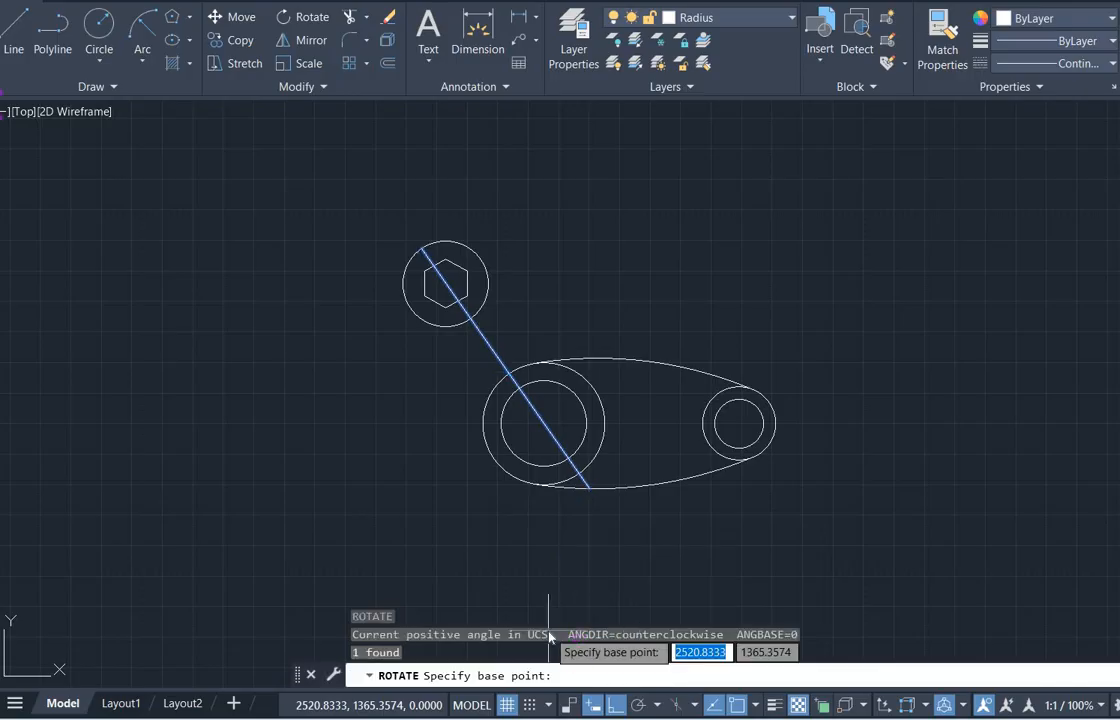
{"action": "left_click", "coordinate": [543, 424]}
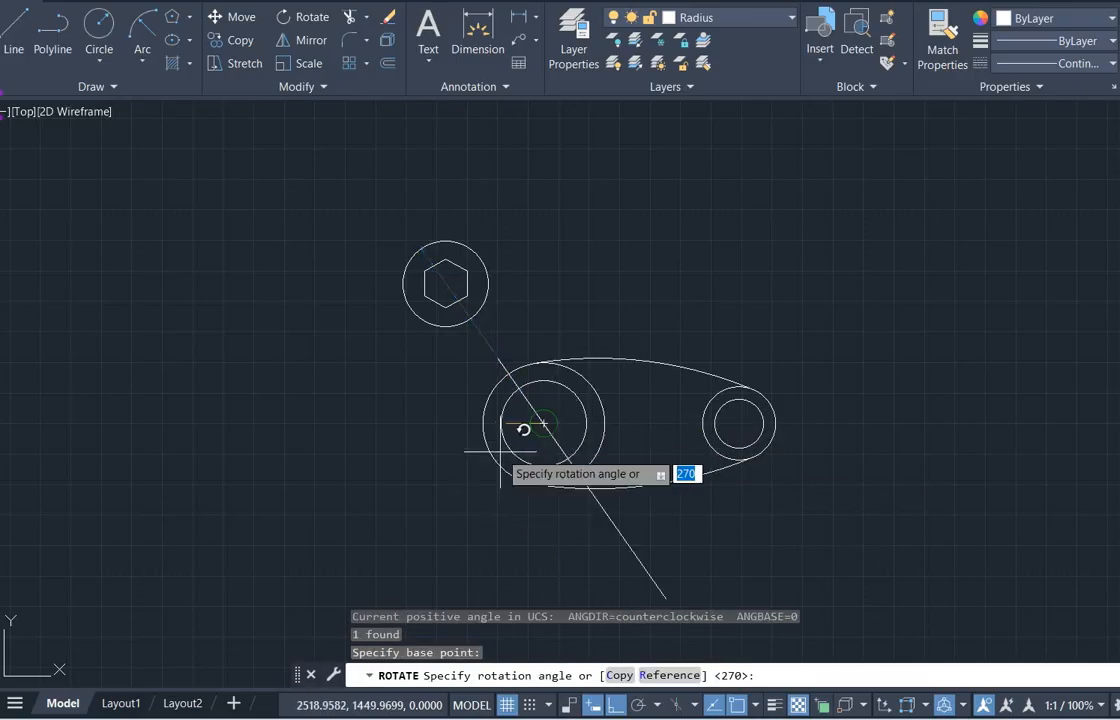
{"action": "type", "text": "c"}
{"action": "key", "text": "Return"}
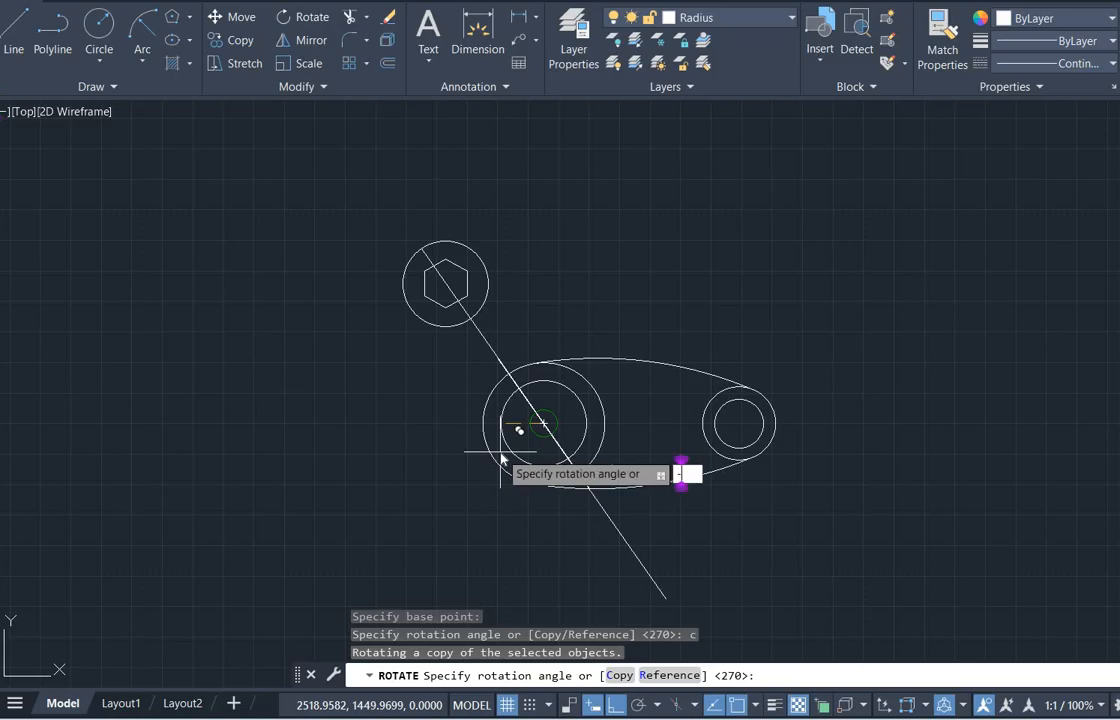
{"action": "key", "text": "Return"}
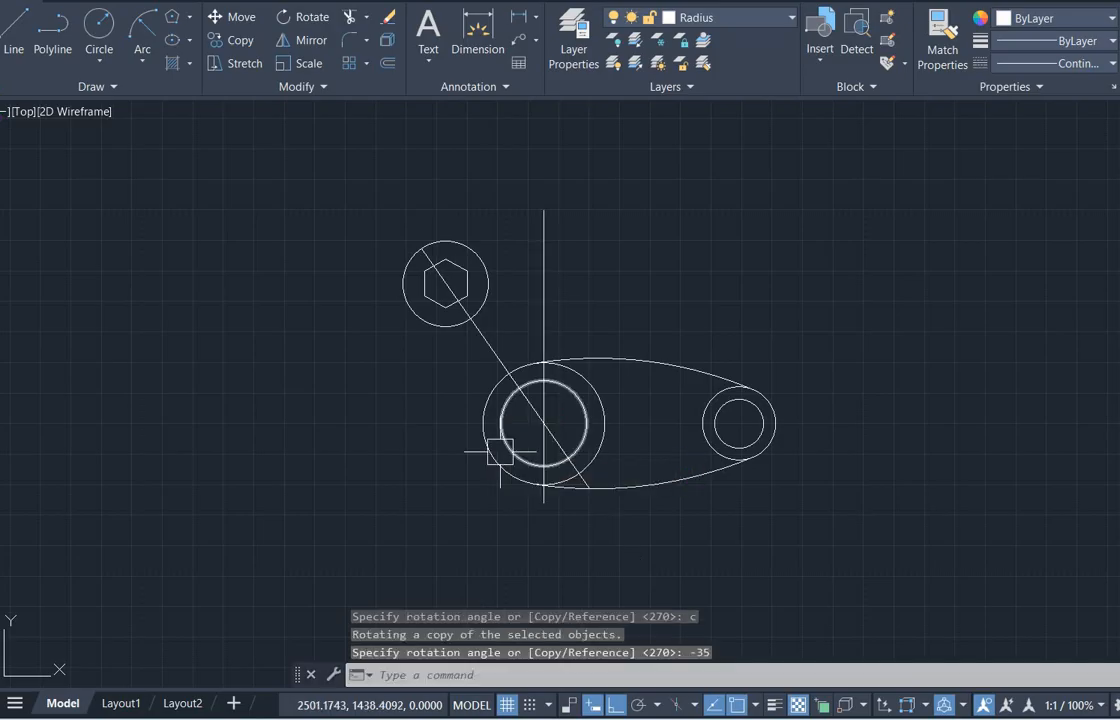
Check the reference drawing and fillet the upper 35-diameter circle to the 50-diameter circle with radius 50 on the arm's right side
{"action": "scroll", "coordinate": [496, 298], "scroll_direction": "up", "scroll_amount": 4}
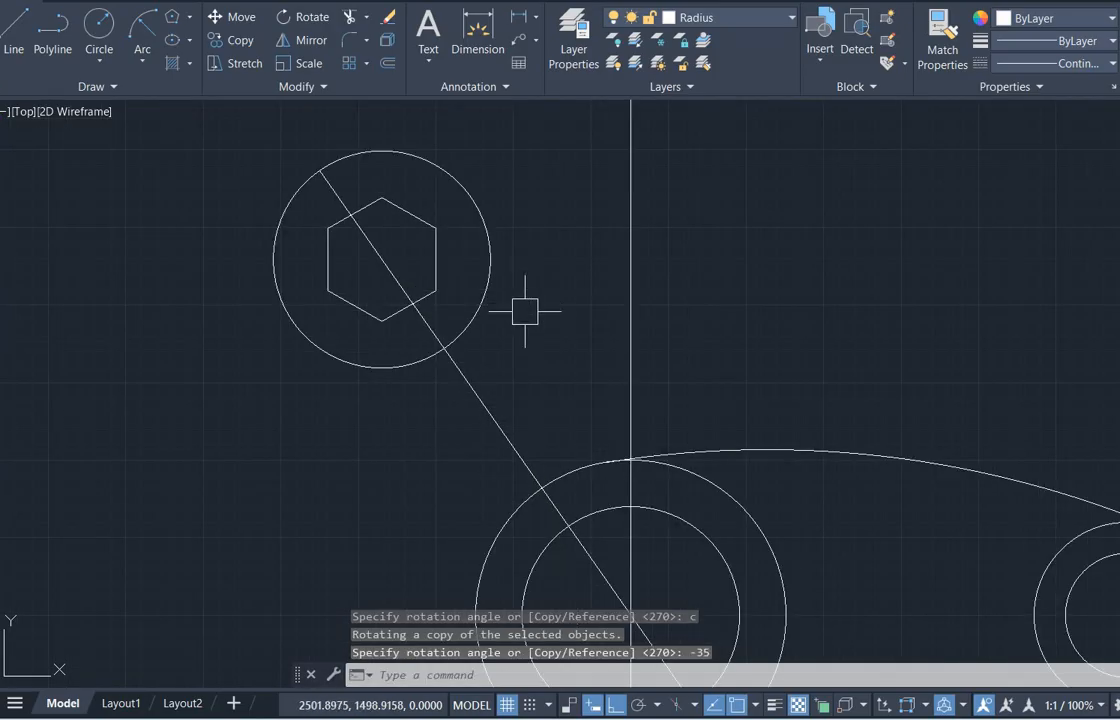
{"action": "scroll", "coordinate": [525, 311], "scroll_direction": "down", "scroll_amount": 2}
{"action": "middle_click_drag", "start_coordinate": [525, 335], "coordinate": [485, 280]}
{"action": "key", "text": "alt+Tab"}
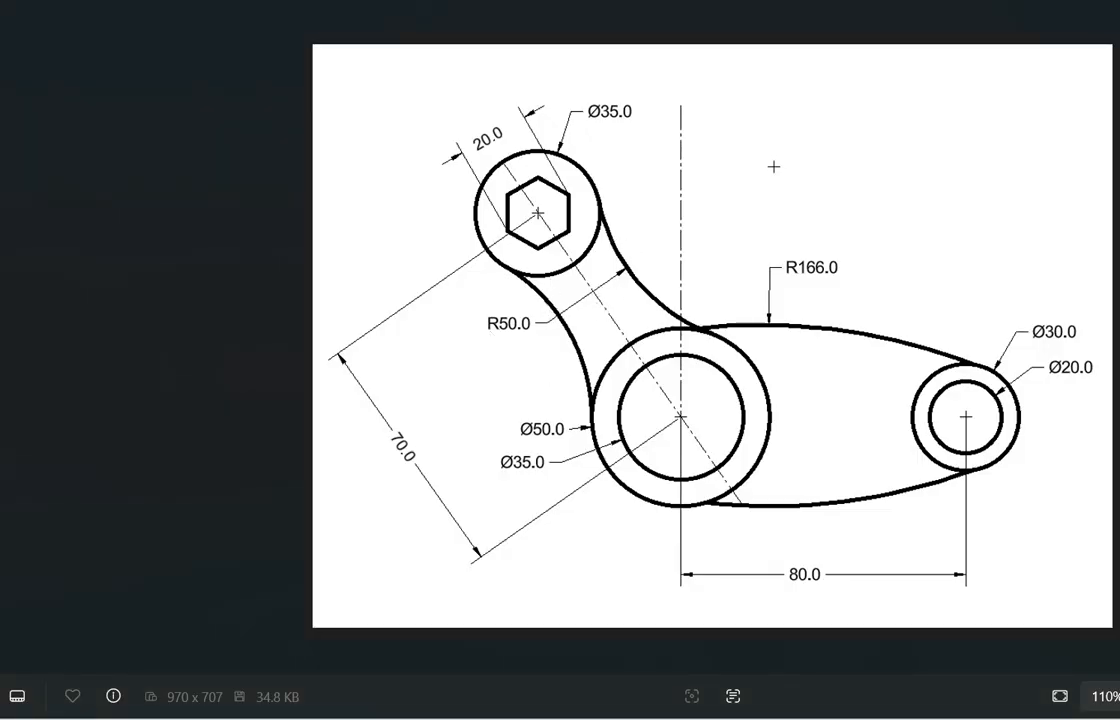
{"action": "key", "text": "alt+Tab"}
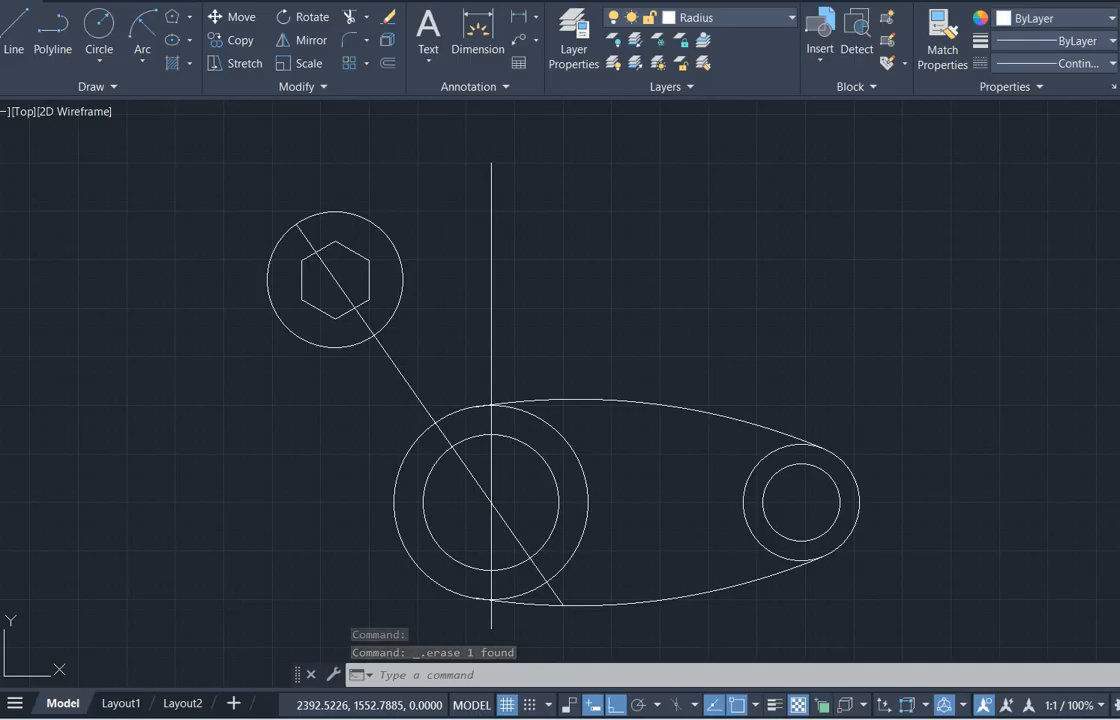
{"action": "key", "text": "alt+Tab"}
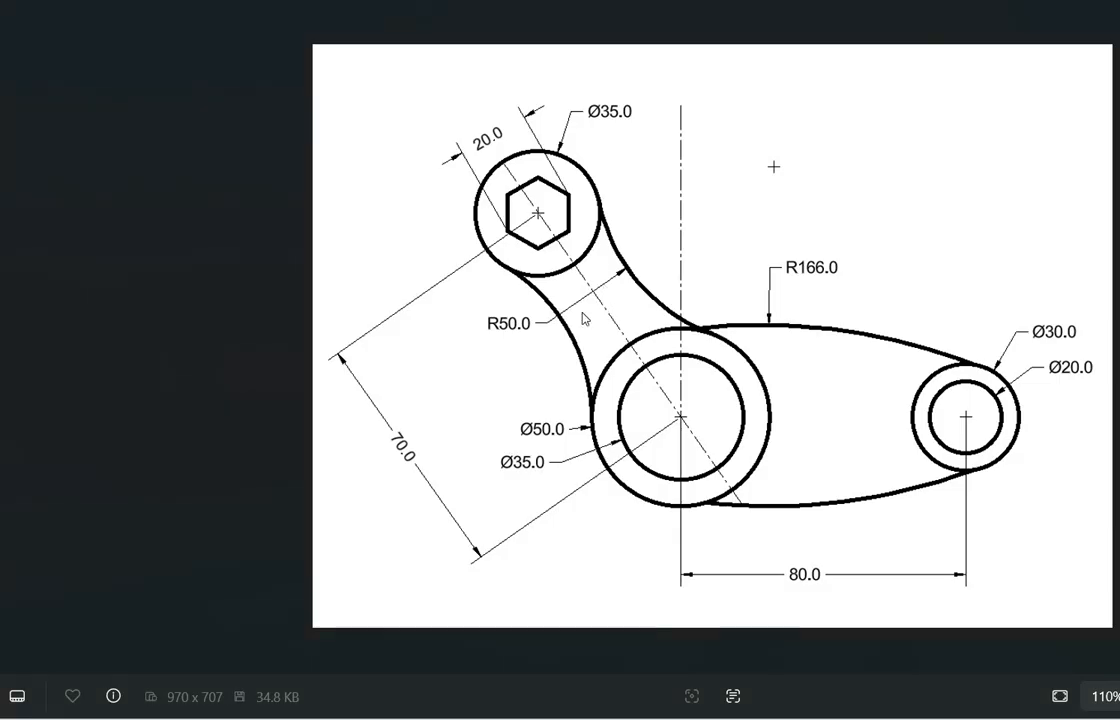
{"action": "key", "text": "alt+Tab"}
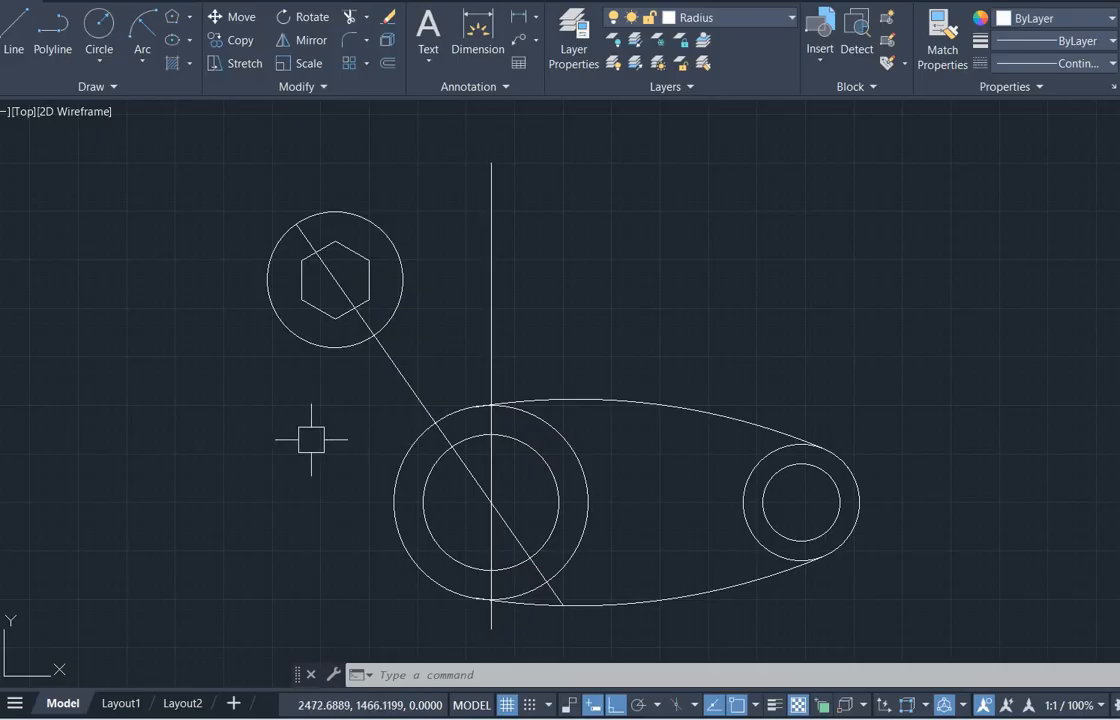
{"action": "type", "text": "f"}
{"action": "key", "text": "Return"}
{"action": "type", "text": "r"}
{"action": "key", "text": "Return"}
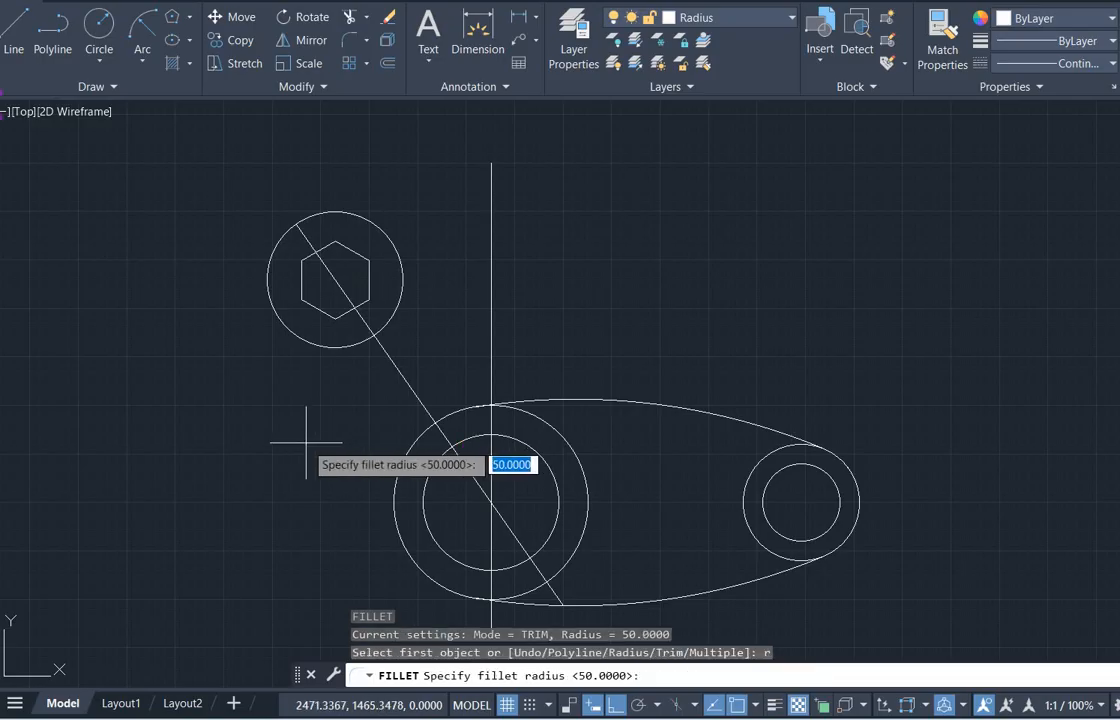
{"action": "key", "text": "Return"}
{"action": "left_click", "coordinate": [402, 278]}
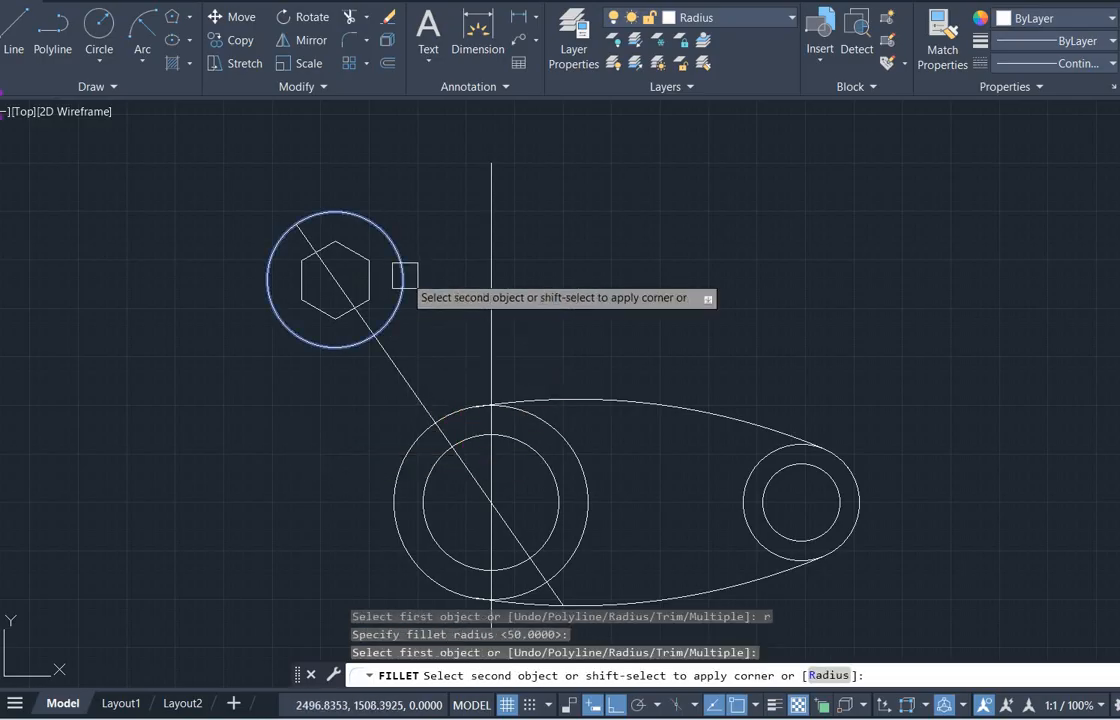
{"action": "left_click", "coordinate": [556, 424]}
Add a matching radius 50 fillet between the upper 35-diameter circle and the 50-diameter circle on the arm's left side
{"action": "key", "text": "Return"}
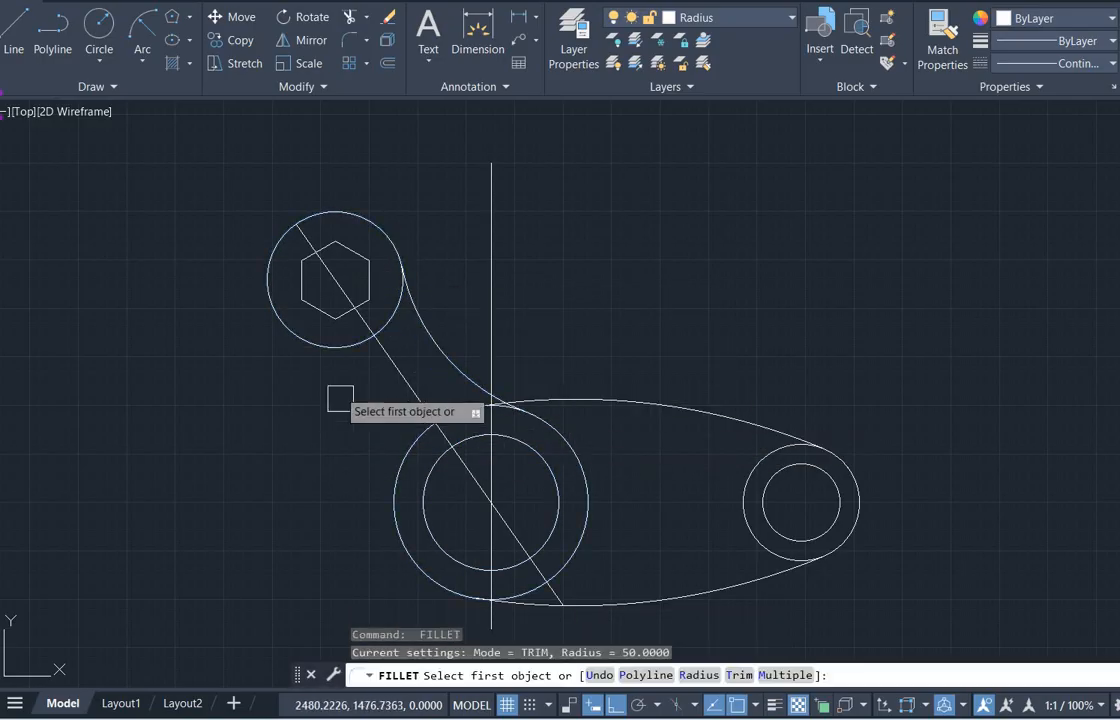
{"action": "left_click", "coordinate": [303, 345]}
{"action": "left_click", "coordinate": [384, 500]}
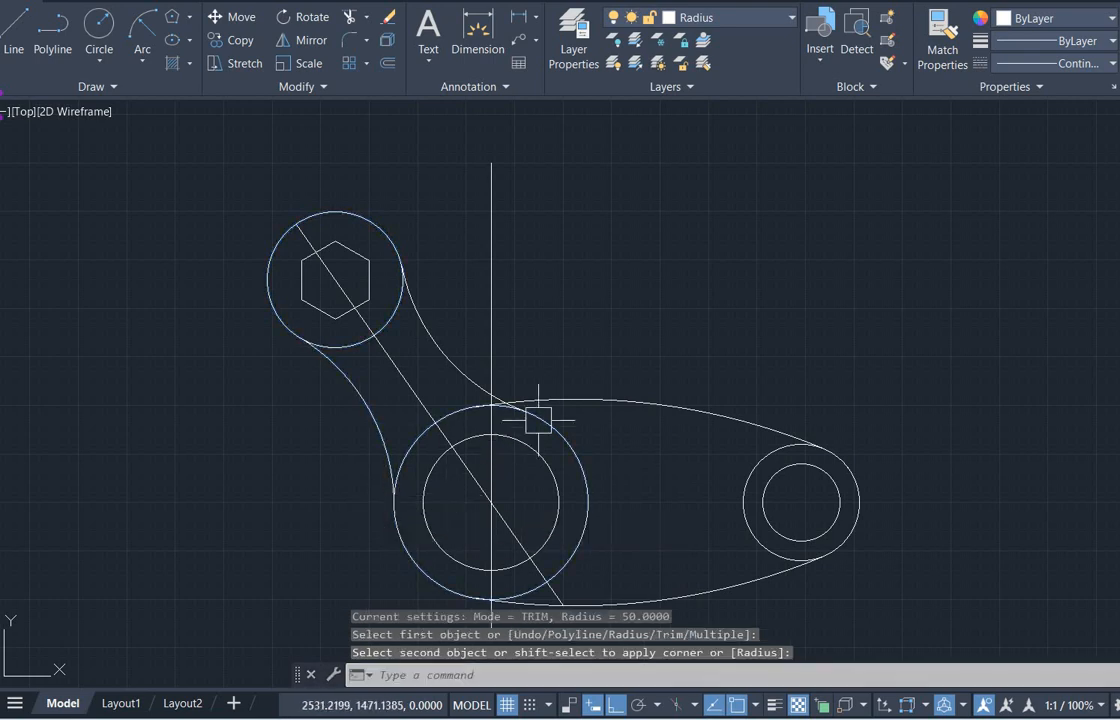
Change the linetype of the vertical line and the inclined line to CENTER2
{"action": "scroll", "coordinate": [600, 380], "scroll_direction": "down", "scroll_amount": 2}
{"action": "mouse_move", "coordinate": [605, 377]}
{"action": "middle_mouse_down"}
{"action": "mouse_move", "coordinate": [512, 257]}
{"action": "mouse_move", "coordinate": [520, 300]}
{"action": "middle_mouse_up"}
{"action": "scroll", "coordinate": [497, 365], "scroll_direction": "up", "scroll_amount": 4}
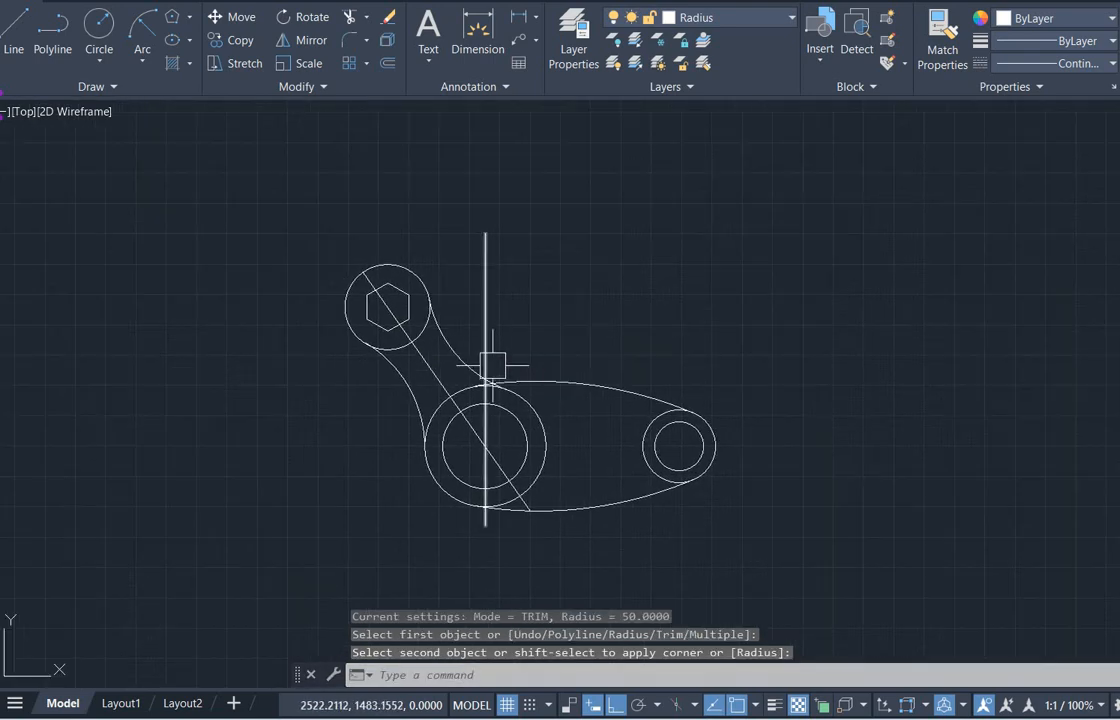
{"action": "left_click", "coordinate": [474, 314]}
{"action": "left_click", "coordinate": [312, 352]}
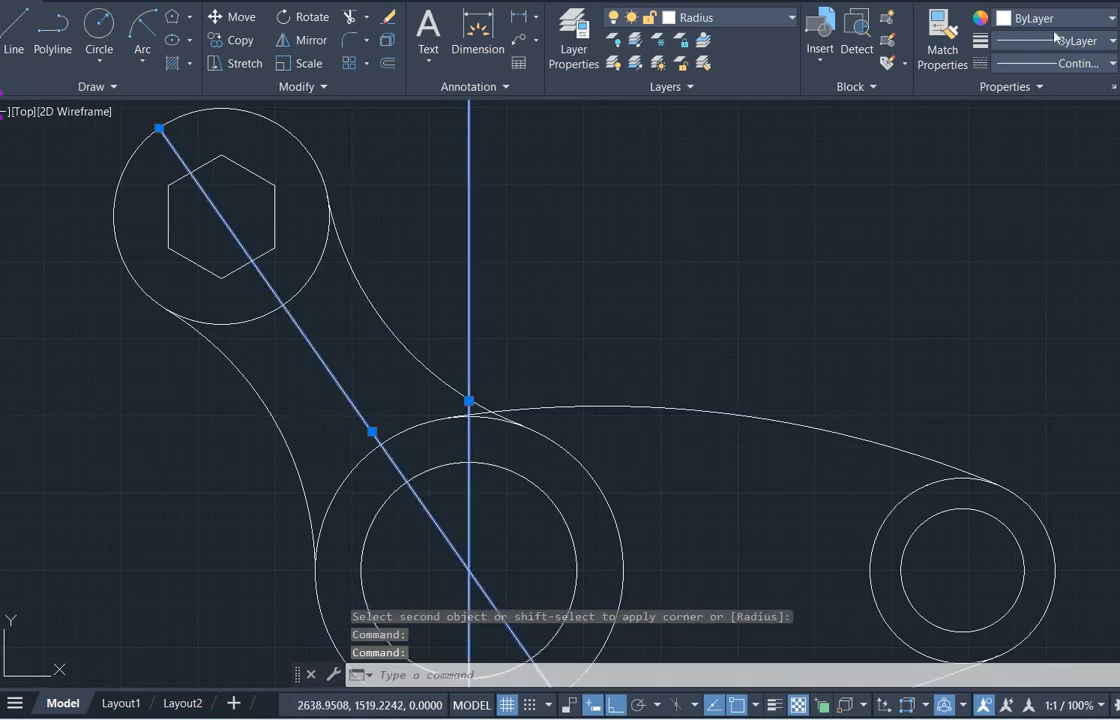
{"action": "left_click", "coordinate": [1062, 64]}
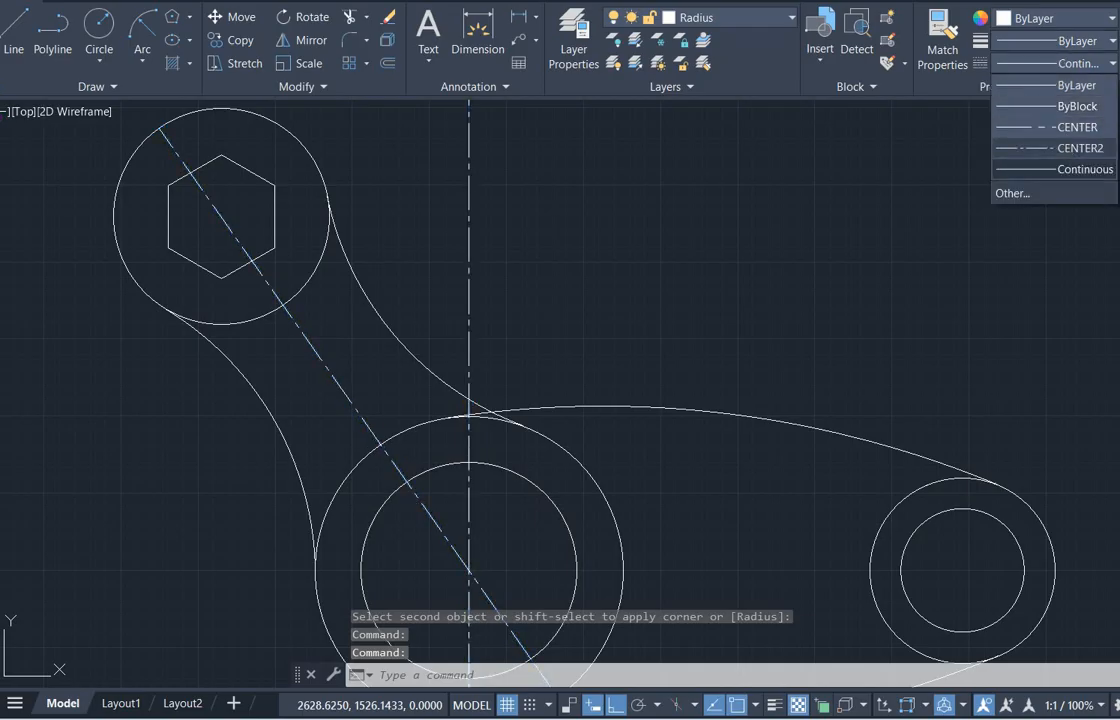
{"action": "left_click", "coordinate": [1025, 147]}
{"action": "key", "text": "Escape"}
Add an aligned dimension from the hexagon's centre to the 50-diameter circle's centre, placed outside the arm's lower-left side
{"action": "scroll", "coordinate": [643, 274], "scroll_direction": "down", "scroll_amount": 2}
{"action": "mouse_move", "coordinate": [674, 442]}
{"action": "middle_mouse_down"}
{"action": "mouse_move", "coordinate": [657, 382]}
{"action": "mouse_move", "coordinate": [662, 485]}
{"action": "middle_mouse_up"}
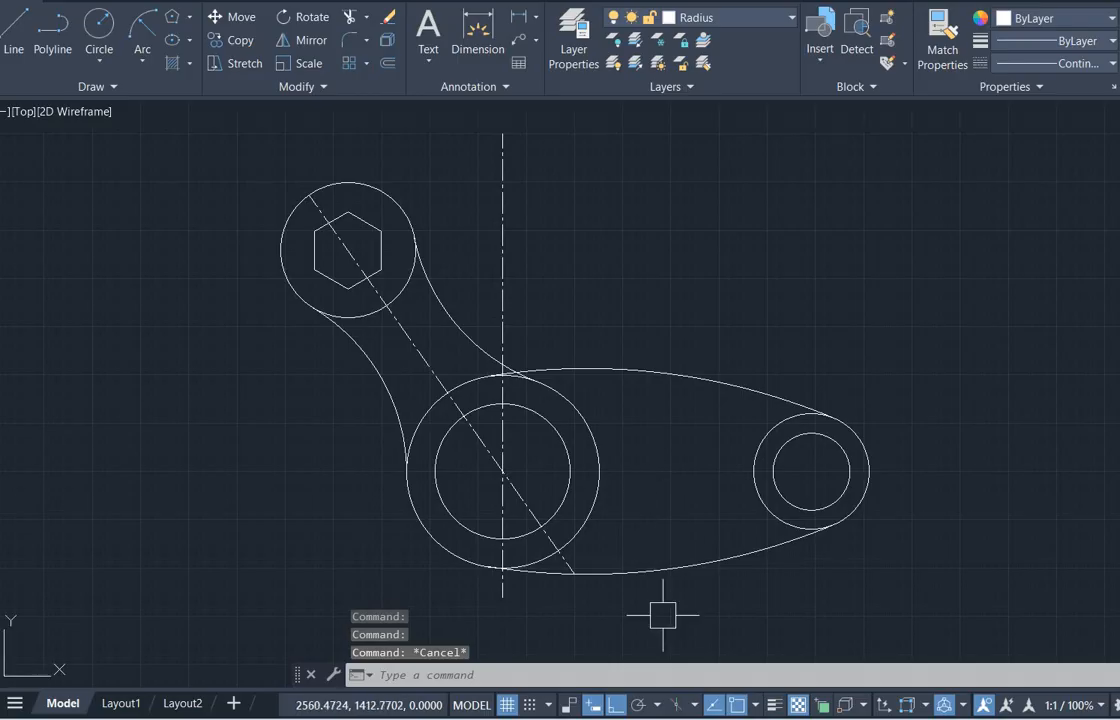
{"action": "left_click", "coordinate": [536, 18]}
{"action": "left_click", "coordinate": [557, 87]}
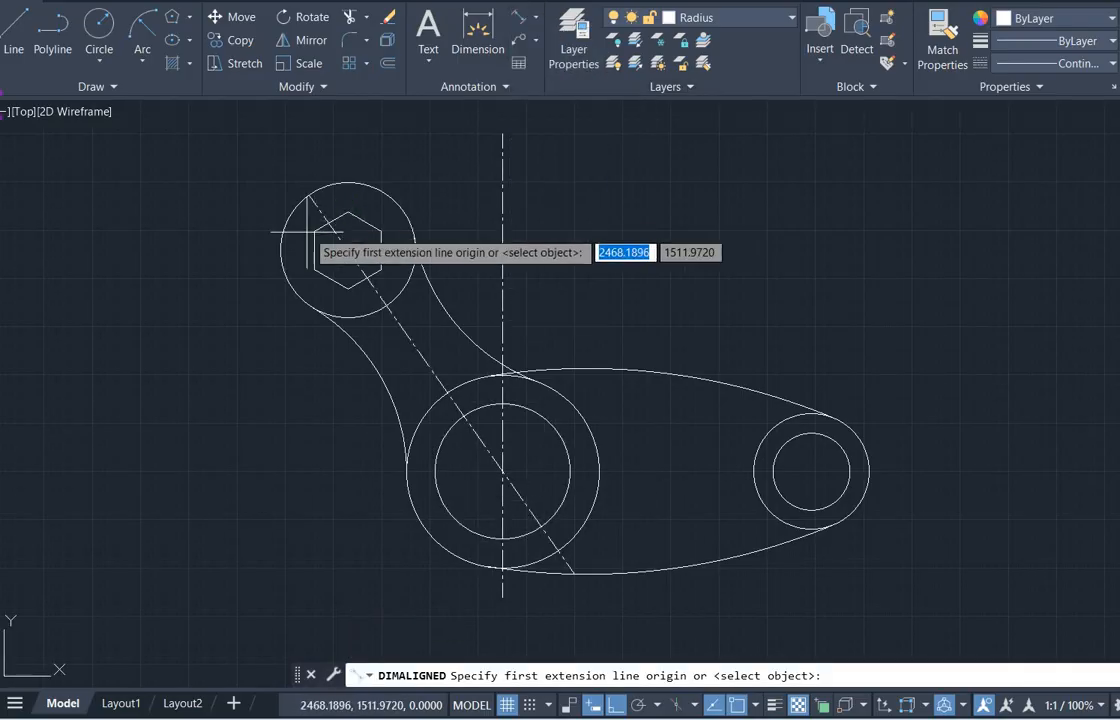
{"action": "left_click", "coordinate": [347, 250]}
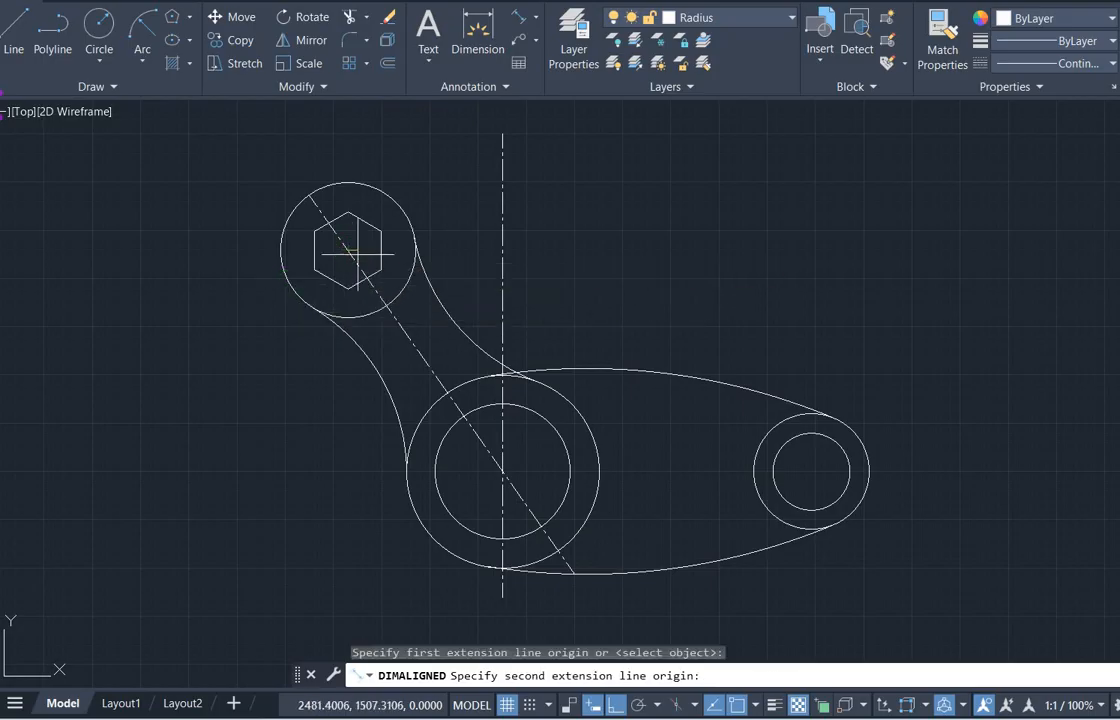
{"action": "left_click", "coordinate": [407, 472]}
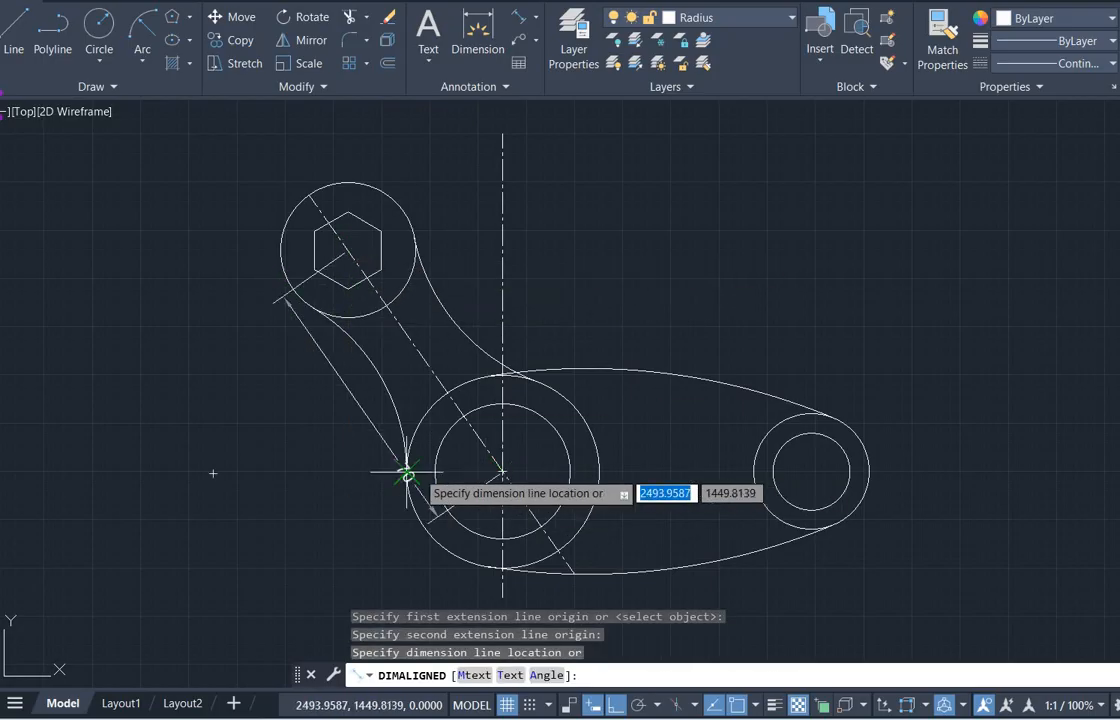
{"action": "left_click", "coordinate": [257, 480]}
Add a horizontal linear dimension between the centres of the large and small concentric circles, placed below the part
{"action": "key", "text": "Return"}
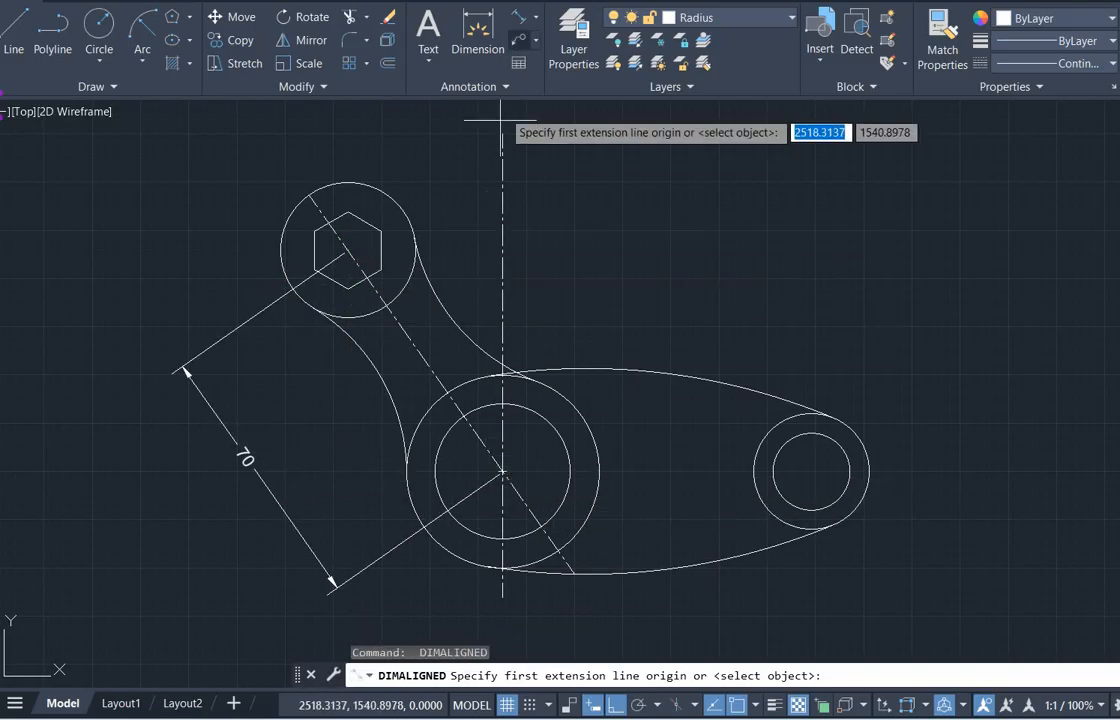
{"action": "left_click", "coordinate": [535, 17]}
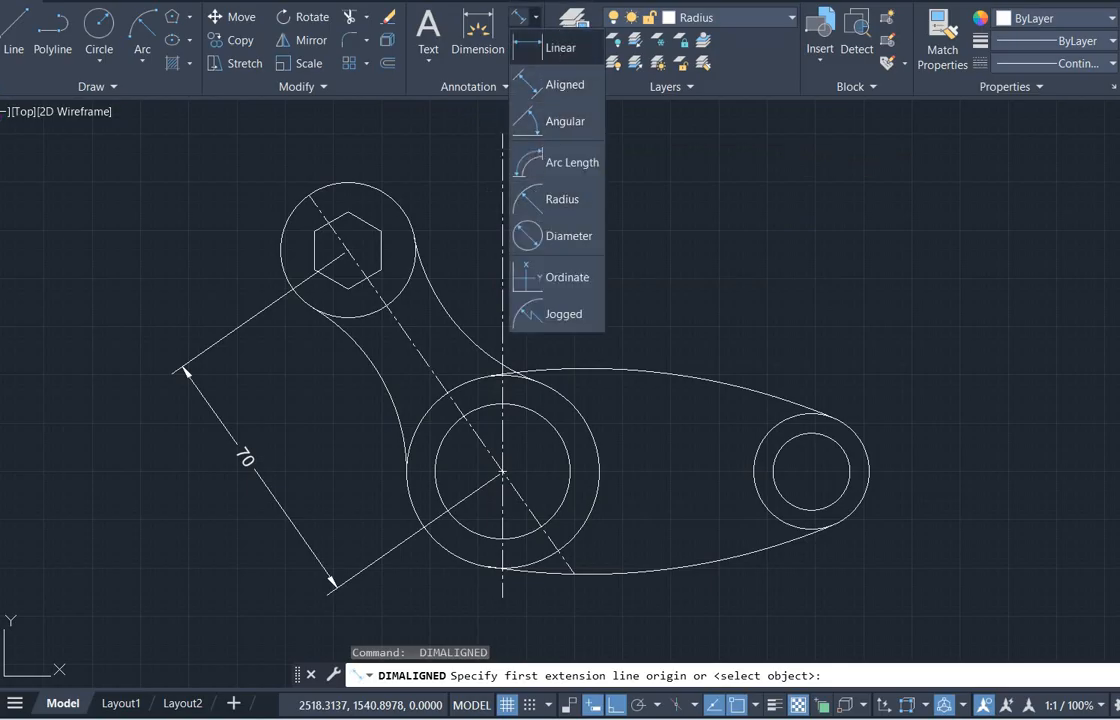
{"action": "left_click", "coordinate": [556, 47]}
{"action": "left_click", "coordinate": [502, 471]}
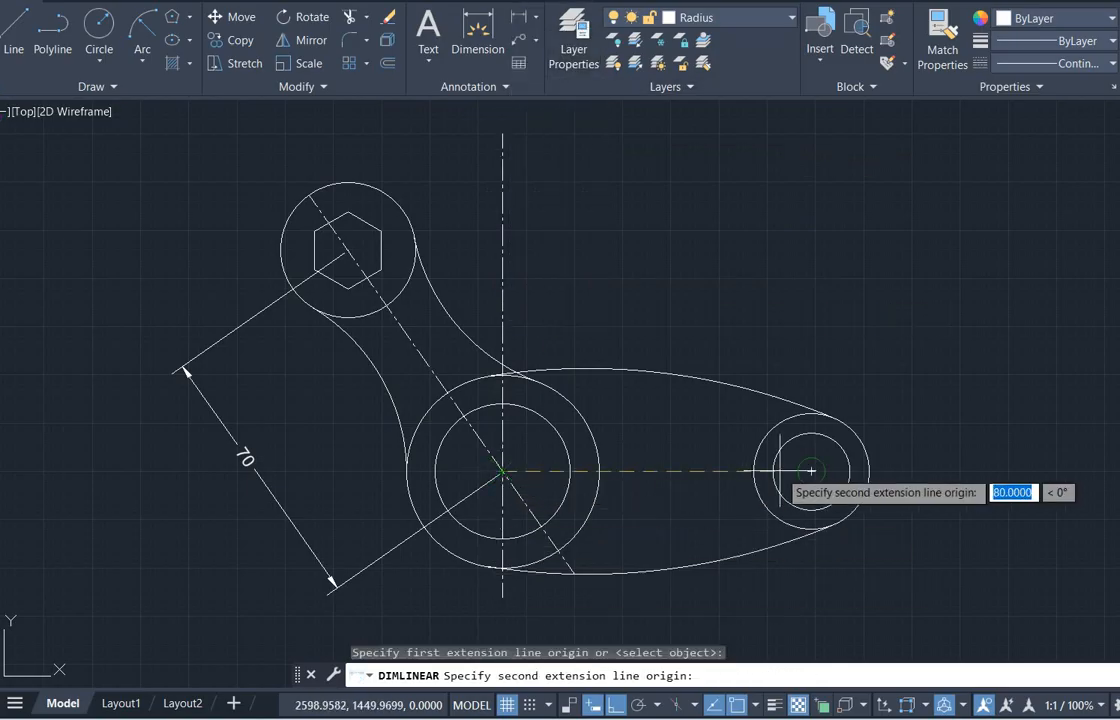
{"action": "left_click", "coordinate": [811, 471]}
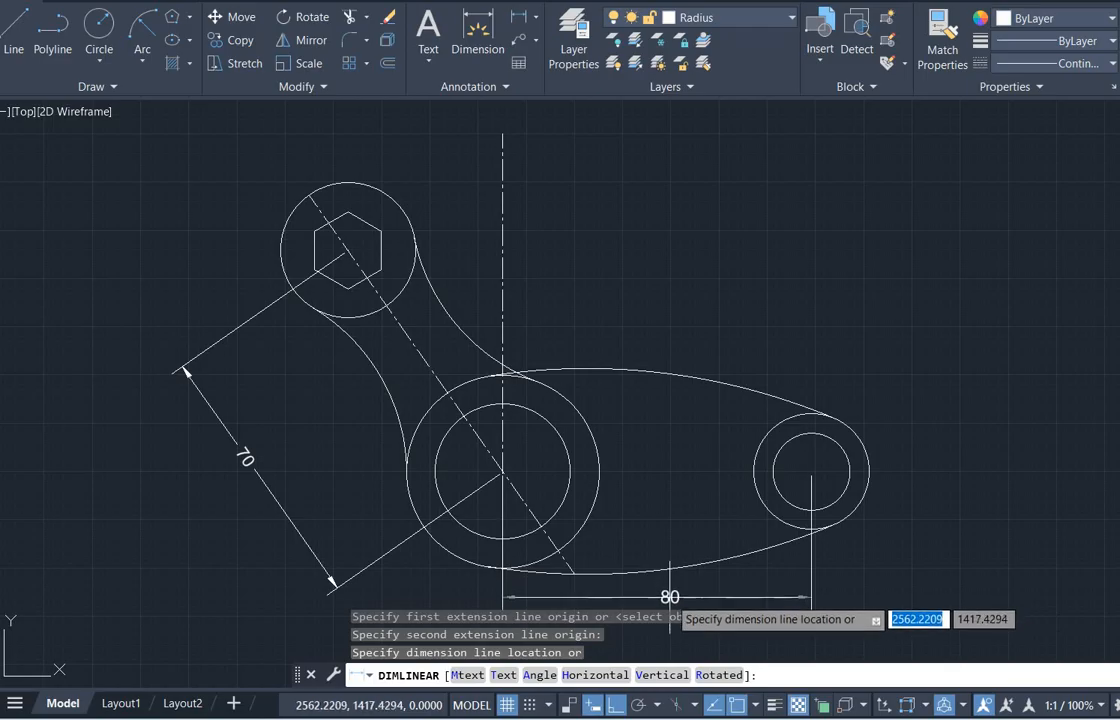
{"action": "left_click", "coordinate": [824, 599]}
Add a radius dimension to the upper R166 arc, with its text above the arc
{"action": "middle_click_drag", "start_coordinate": [824, 599], "coordinate": [793, 540]}
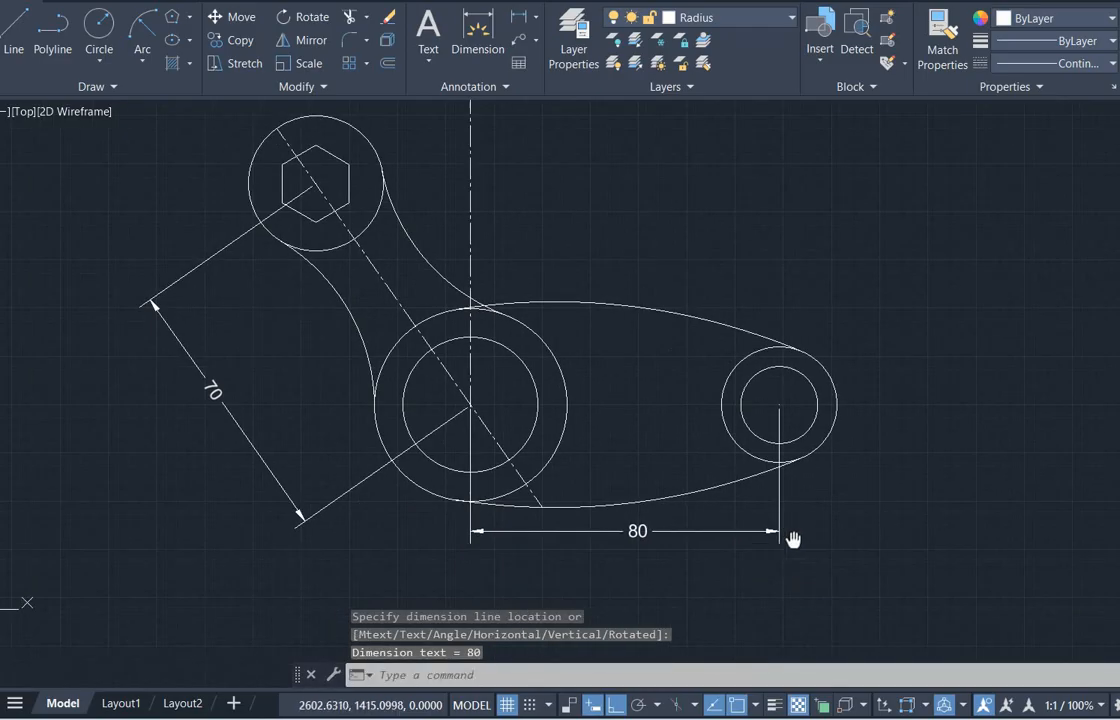
{"action": "left_click", "coordinate": [536, 16]}
{"action": "left_click", "coordinate": [560, 199]}
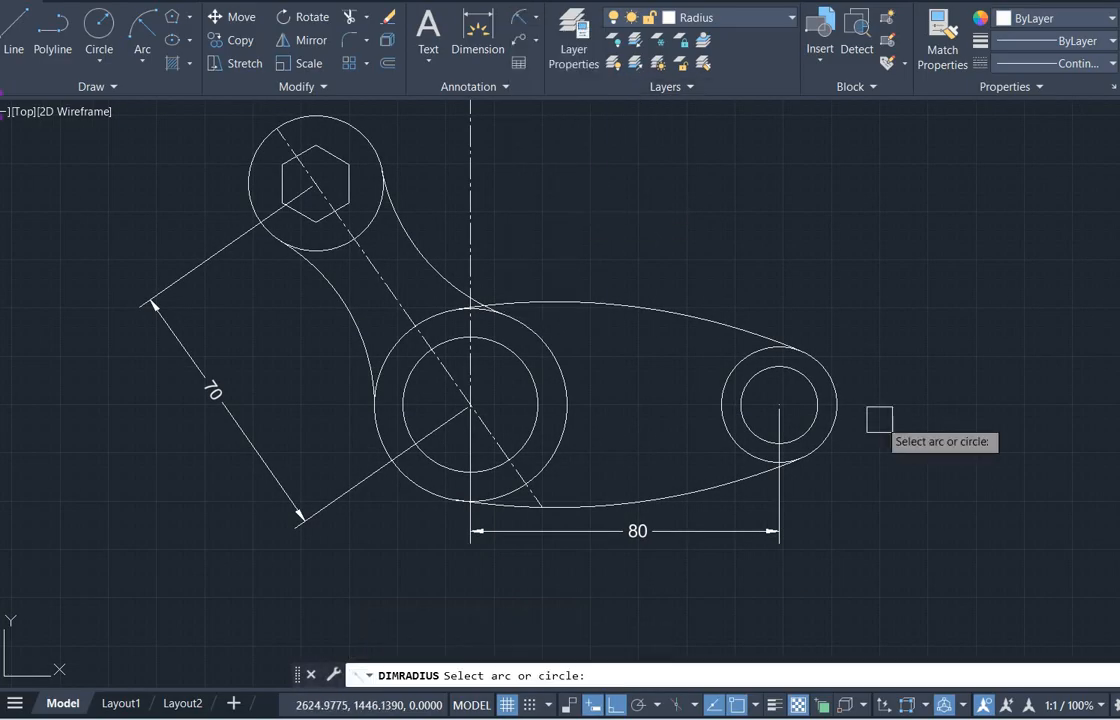
{"action": "left_click", "coordinate": [815, 352]}
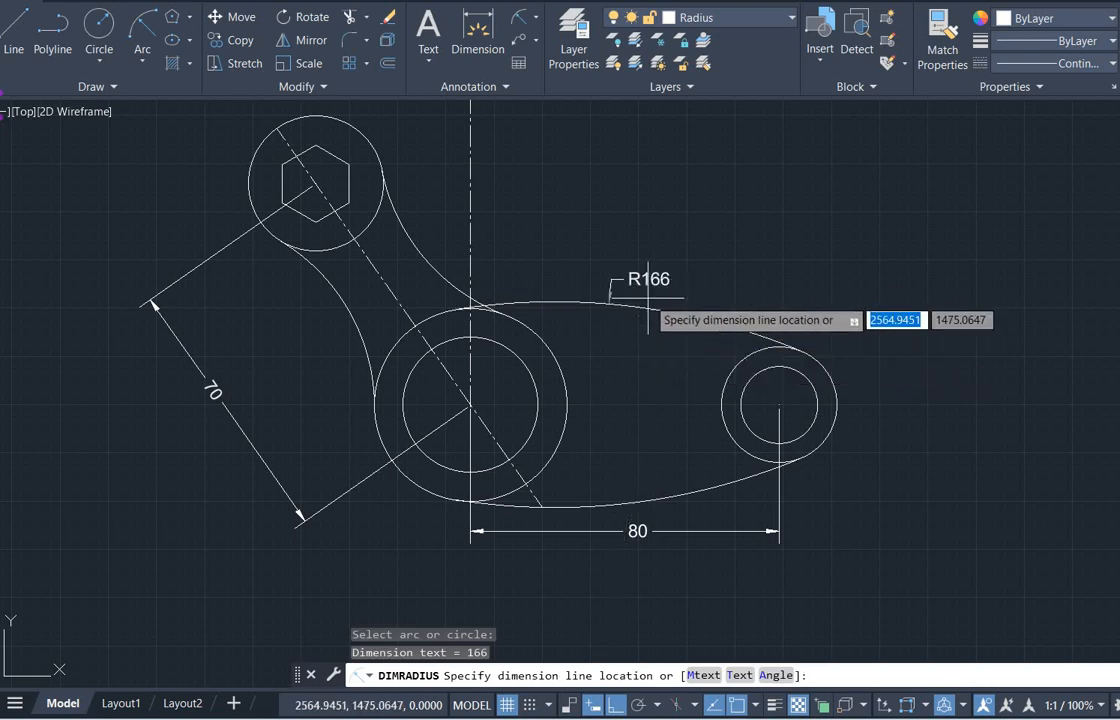
{"action": "left_click", "coordinate": [652, 253]}
Try to dimension the radius of the arm's right-hand fillet arc, and erase the misplaced dimension
{"action": "key", "text": "Return"}
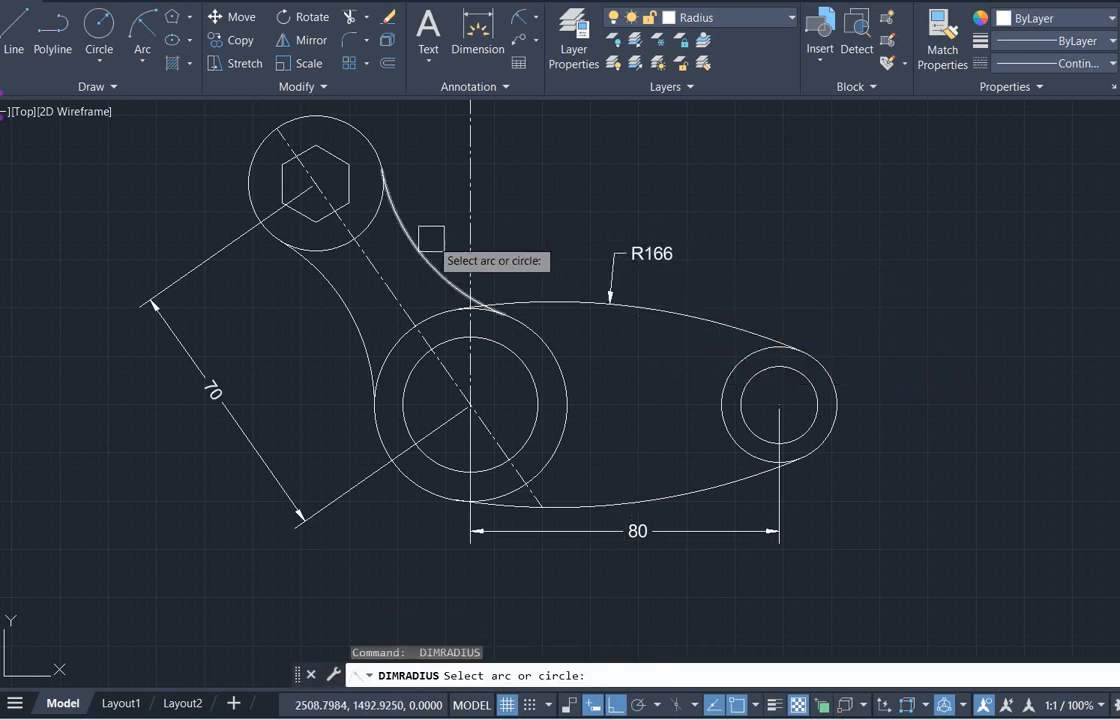
{"action": "left_click", "coordinate": [413, 238]}
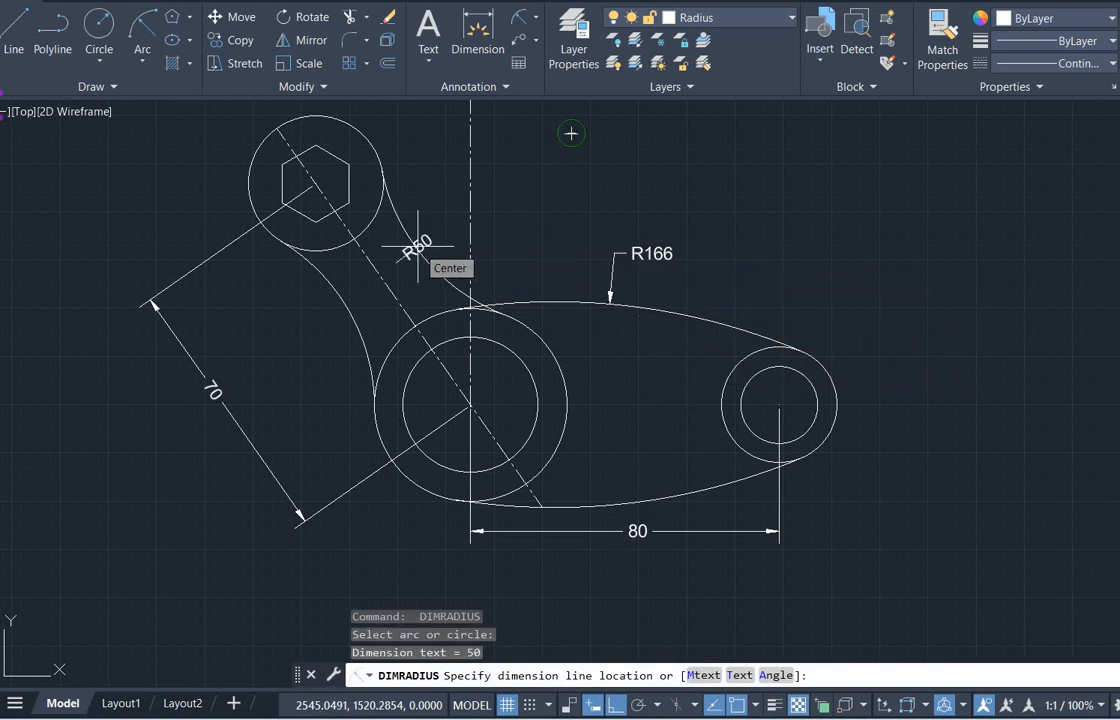
{"action": "left_click", "coordinate": [420, 245]}
{"action": "left_click", "coordinate": [754, 187]}
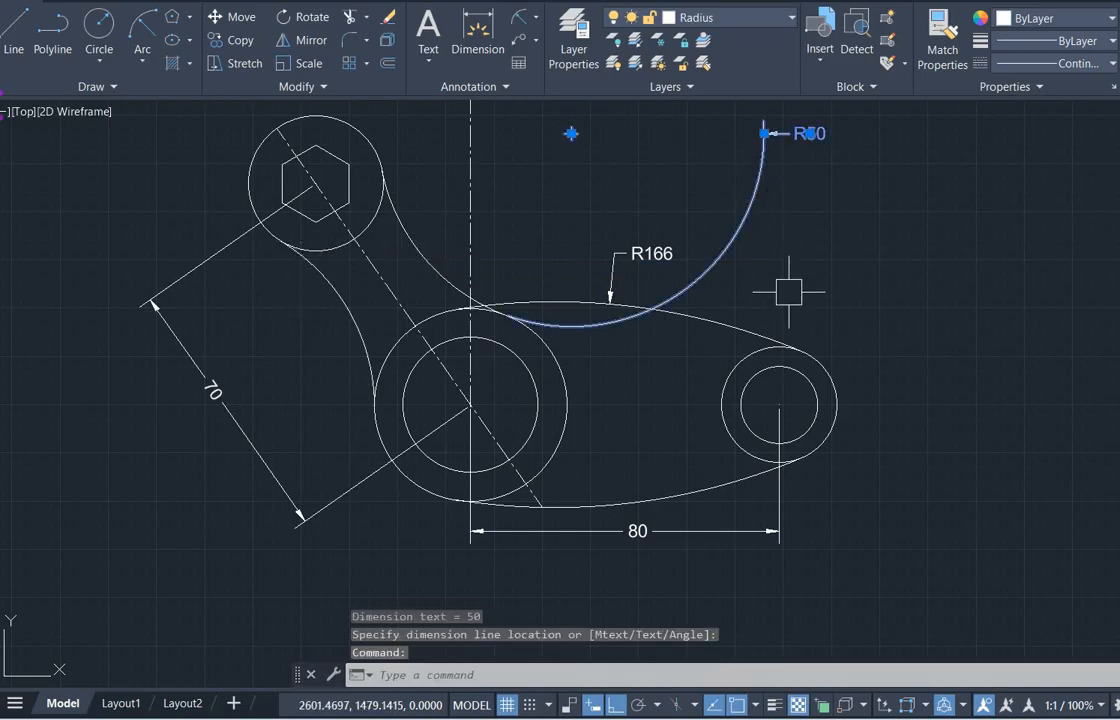
{"action": "key", "text": "Delete"}
{"action": "key", "text": "Return"}
{"action": "left_click", "coordinate": [328, 302]}
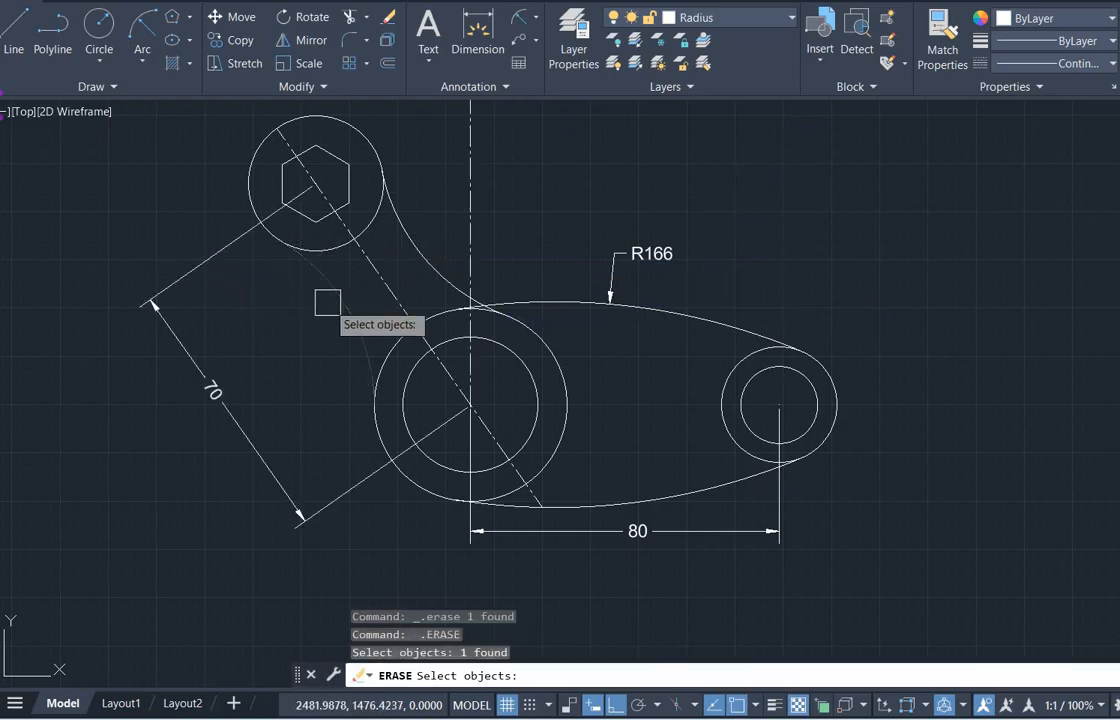
{"action": "key", "text": "Escape"}
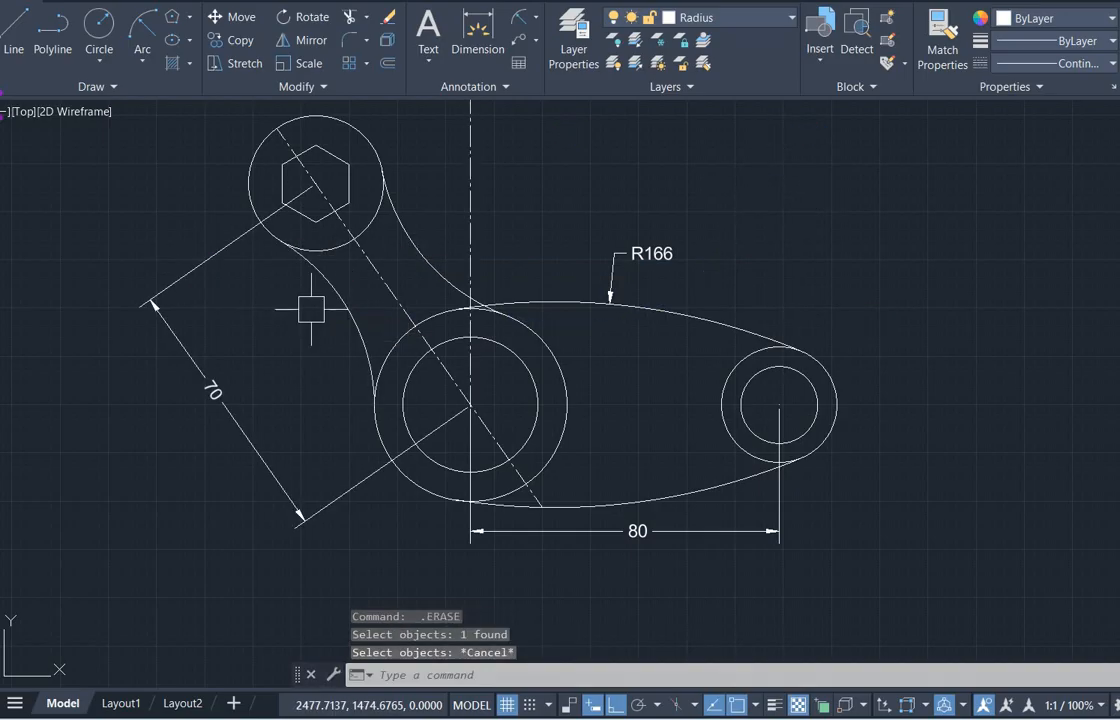
Add a radius dimension to the arm's upper-right fillet arc, with its text outside the arc
{"action": "left_click", "coordinate": [519, 20]}
{"action": "left_click", "coordinate": [412, 250]}
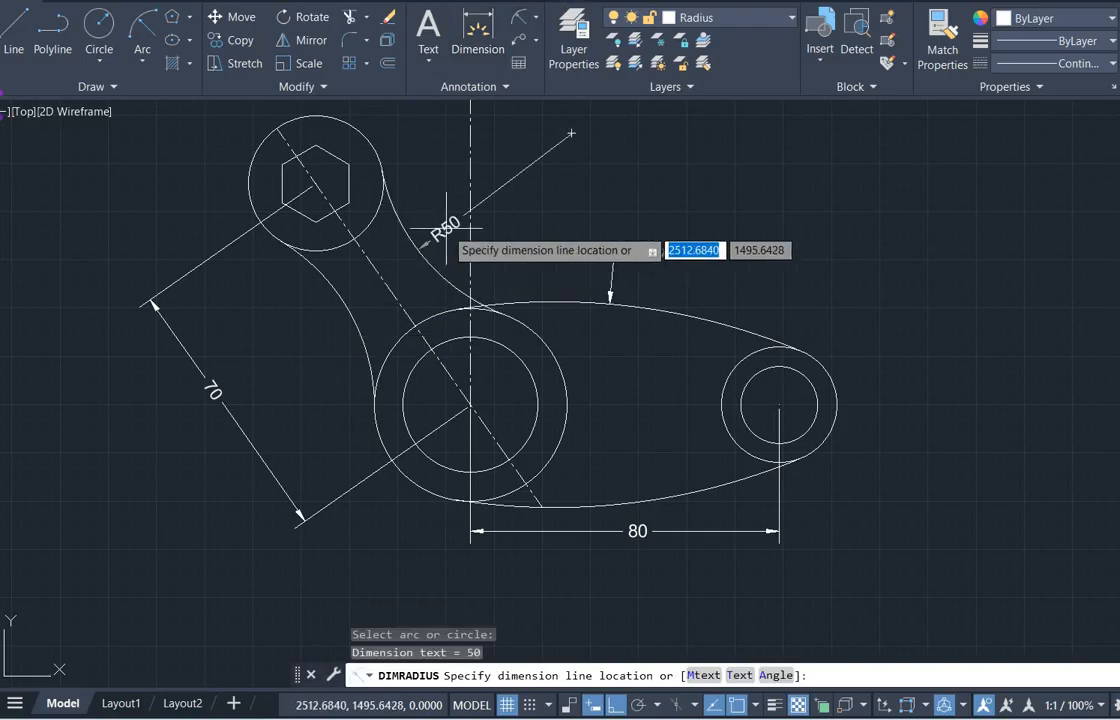
{"action": "left_click", "coordinate": [470, 213]}
Add a radius dimension to the circle around the hexagon, with its text to the circle's upper right
{"action": "key", "text": "Return"}
{"action": "left_click", "coordinate": [380, 165]}
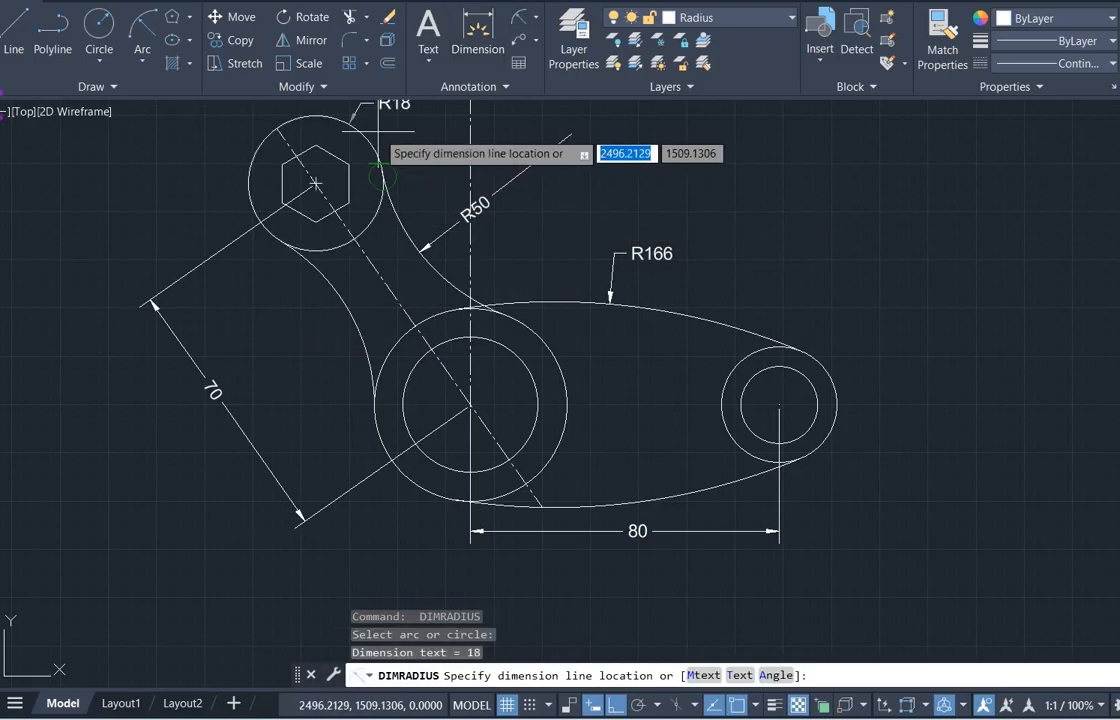
{"action": "left_click", "coordinate": [405, 128]}
{"action": "key", "text": "Return"}
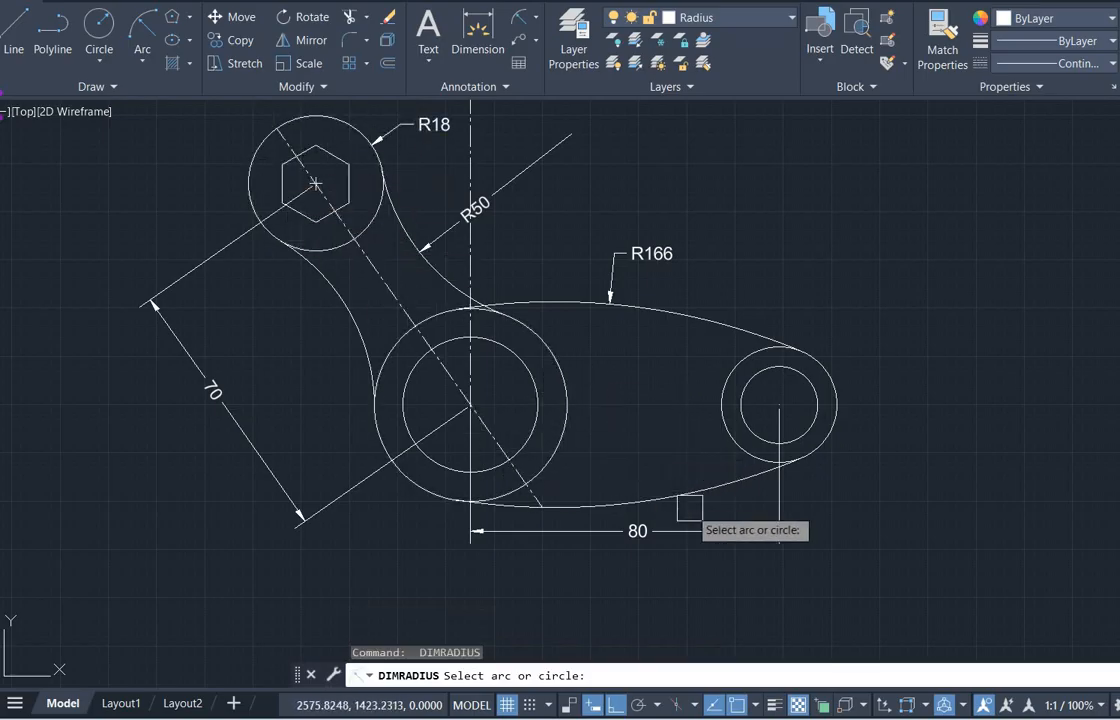
{"action": "key", "text": "Escape"}
Add a diameter dimension to the outer circle at the part's small right-hand end, with its text above right
{"action": "left_click", "coordinate": [536, 17]}
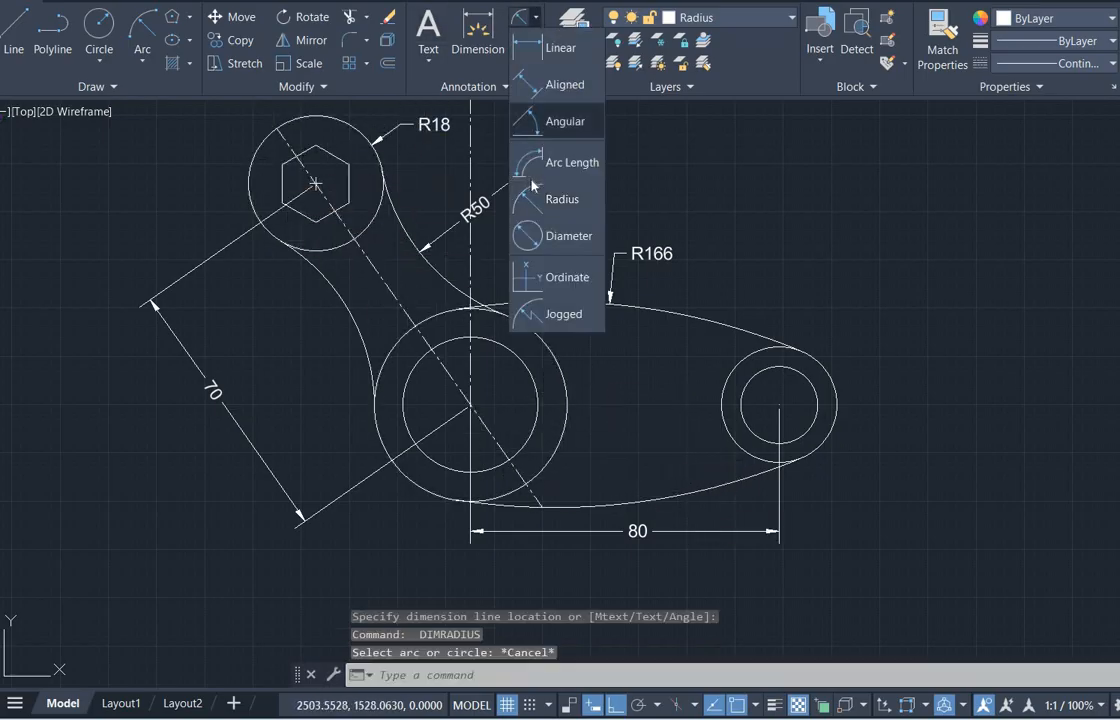
{"action": "left_click", "coordinate": [569, 235]}
{"action": "left_click", "coordinate": [830, 367]}
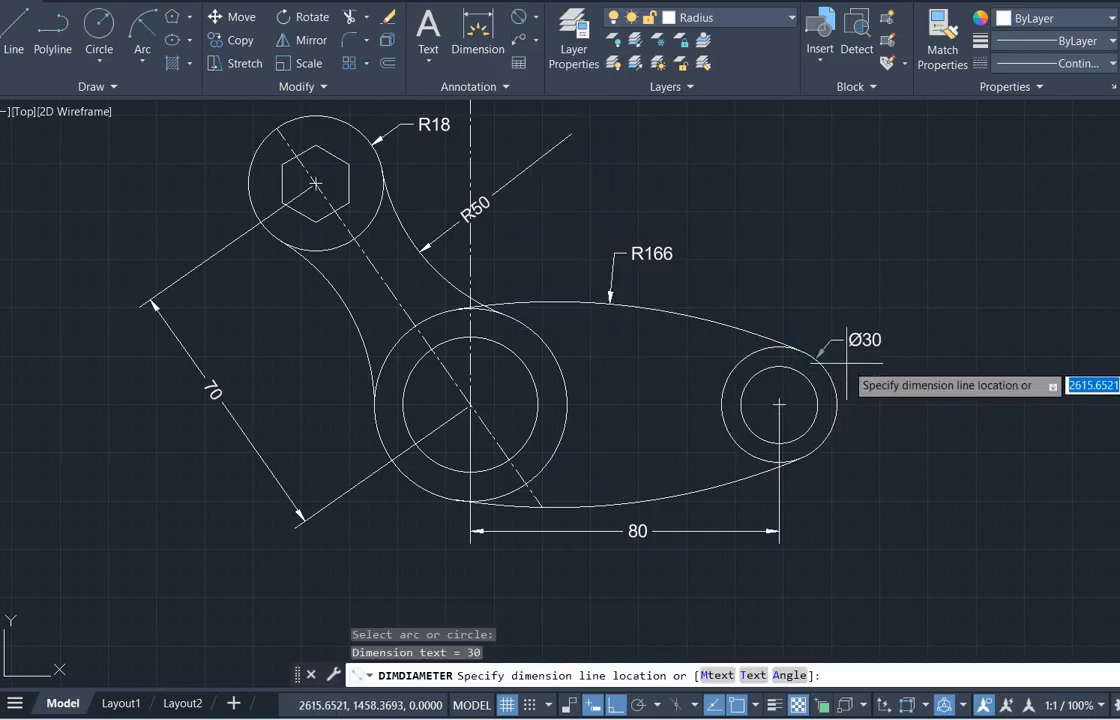
{"action": "left_click", "coordinate": [879, 291]}
Try to add another diameter dimension at the part's small right-hand end, and erase the duplicate on the outer circle
{"action": "key", "text": "Return"}
{"action": "left_click", "coordinate": [828, 370]}
{"action": "left_click", "coordinate": [893, 353]}
{"action": "key", "text": "Return"}
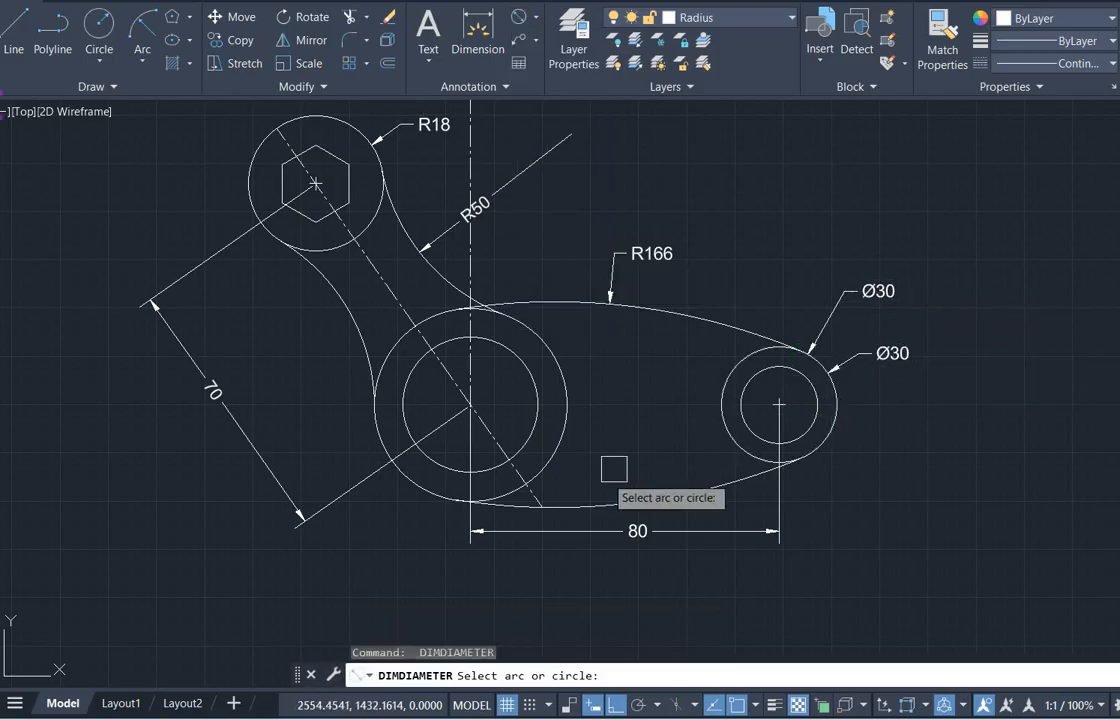
{"action": "left_click", "coordinate": [866, 361]}
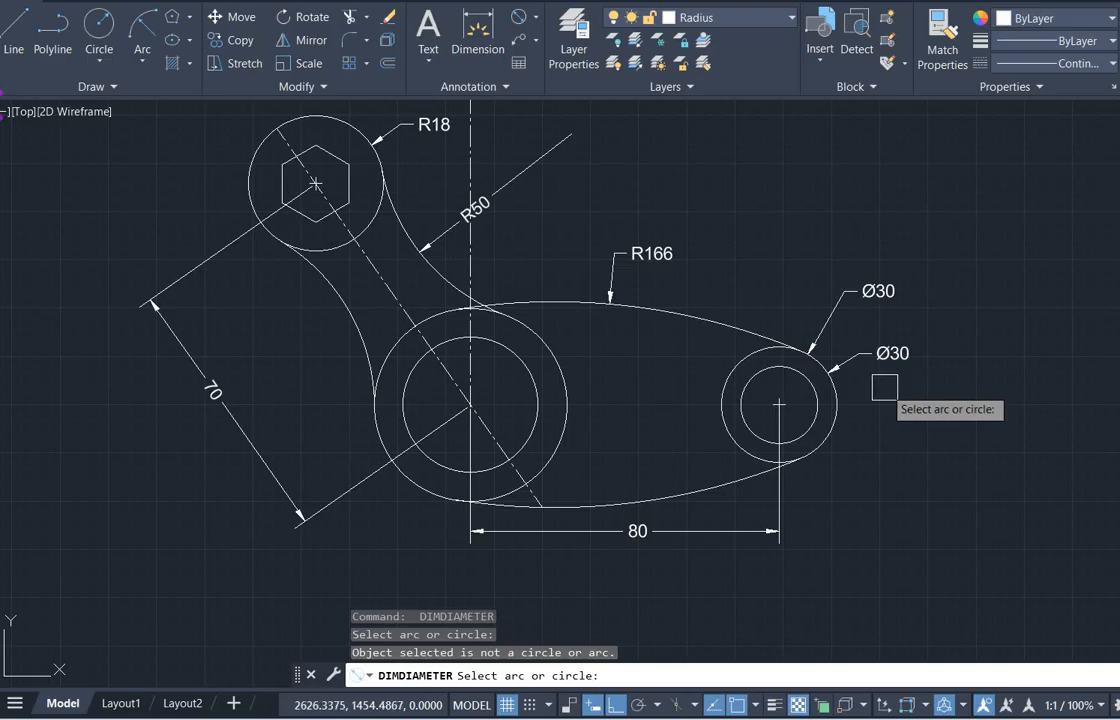
{"action": "key", "text": "Escape"}
{"action": "left_click", "coordinate": [880, 361]}
{"action": "key", "text": "Delete"}
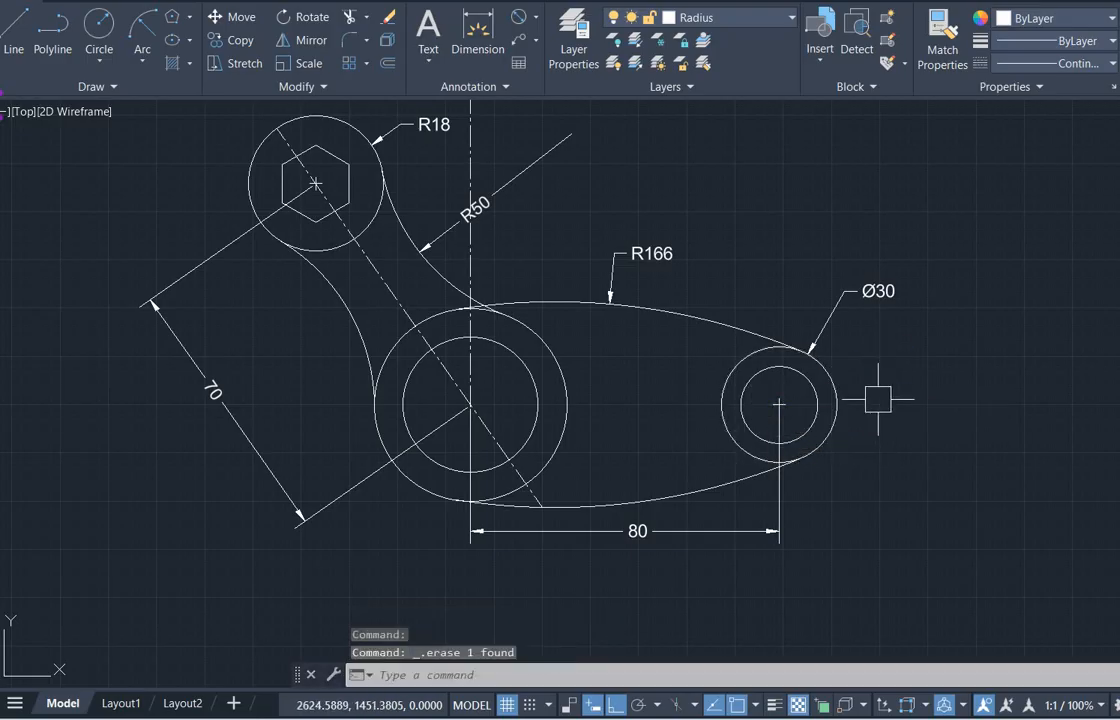
Add a diameter dimension to the inner circle at the part's small right-hand end, with its text outside the part
{"action": "scroll", "coordinate": [874, 397], "scroll_direction": "up", "scroll_amount": 4}
{"action": "left_click", "coordinate": [519, 3]}
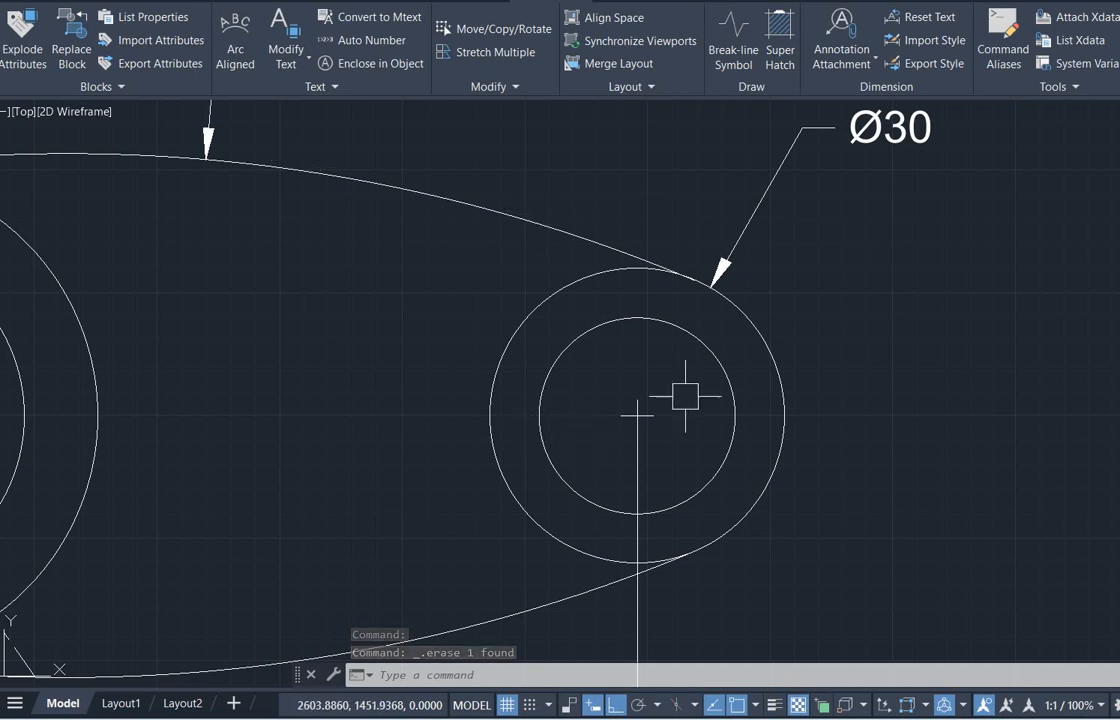
{"action": "scroll", "coordinate": [685, 396], "scroll_direction": "down", "scroll_amount": 2}
{"action": "type", "text": "dimdi"}
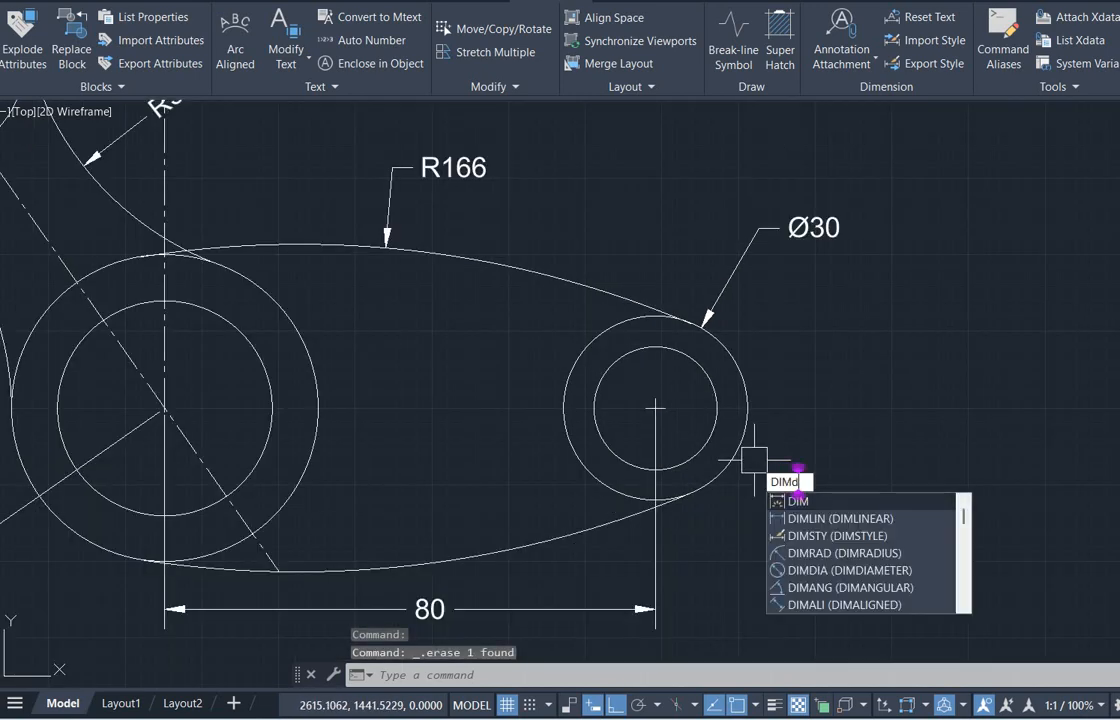
{"action": "key", "text": "Return"}
{"action": "left_click", "coordinate": [708, 414]}
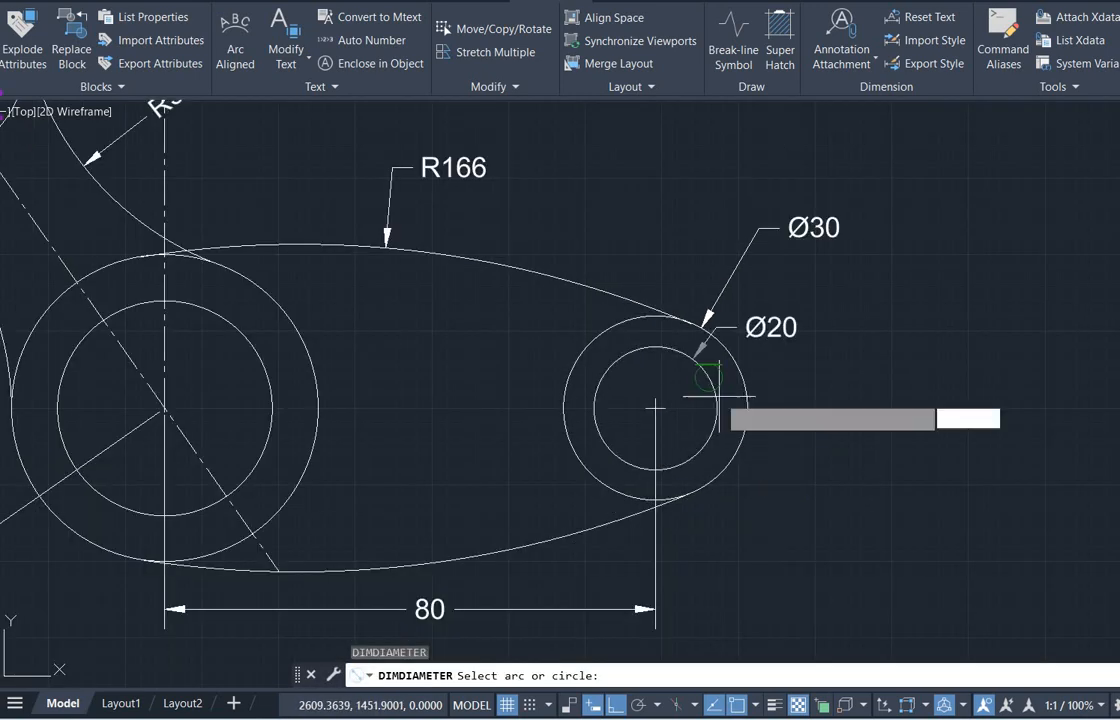
{"action": "left_click", "coordinate": [860, 378]}
Add a diameter dimension to the large hub's outer circle, with its text below left of the hub
{"action": "scroll", "coordinate": [598, 515], "scroll_direction": "down", "scroll_amount": 2}
{"action": "middle_click_drag", "start_coordinate": [482, 491], "coordinate": [687, 380]}
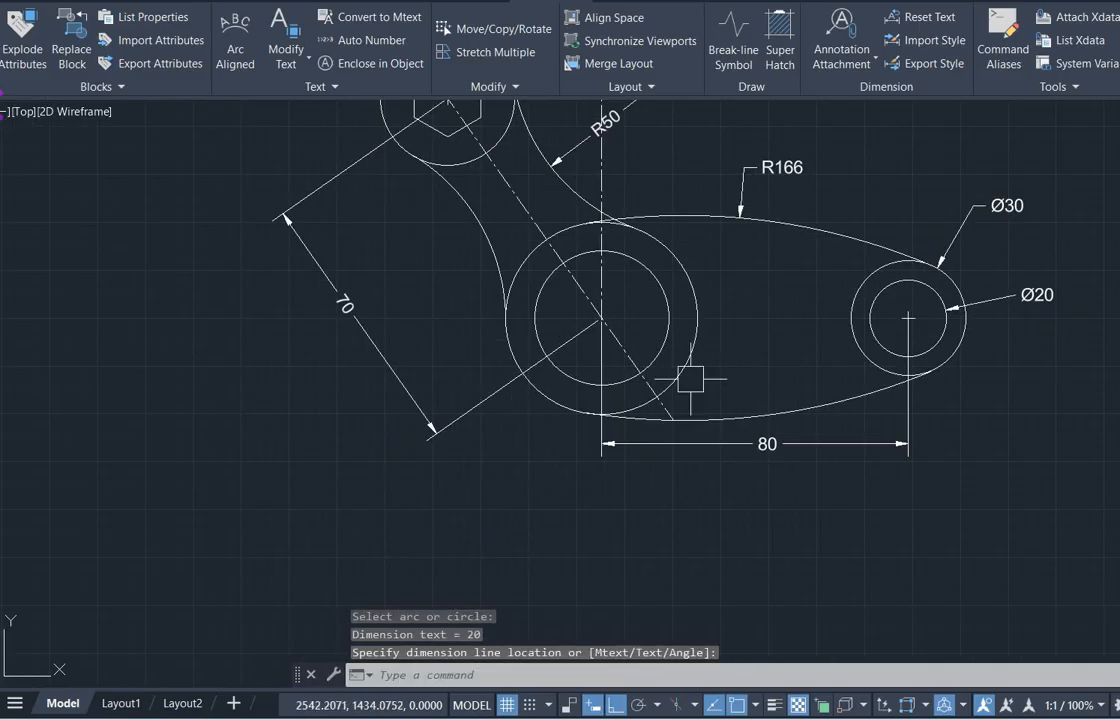
{"action": "key", "text": "Return"}
{"action": "left_click", "coordinate": [537, 386]}
{"action": "left_click", "coordinate": [490, 478]}
Add a diameter dimension to the large hub's inner circle, with its text outside the hub's left side
{"action": "key", "text": "Return"}
{"action": "left_click", "coordinate": [555, 364]}
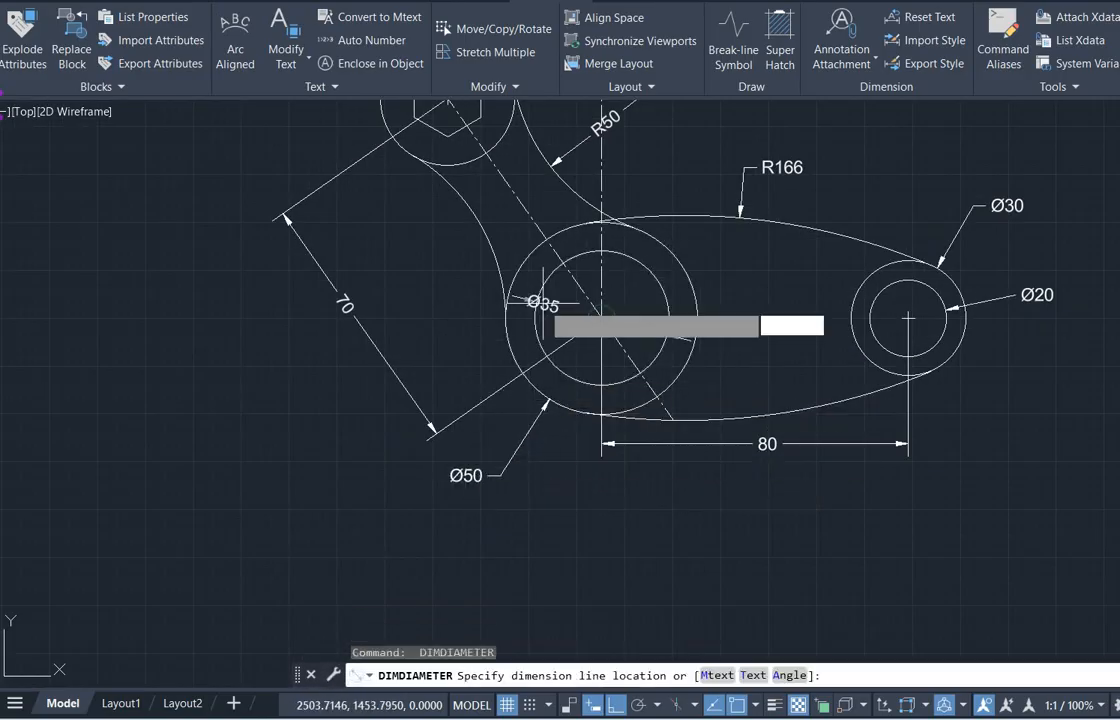
{"action": "left_click", "coordinate": [445, 348]}
{"action": "middle_click_drag", "start_coordinate": [428, 259], "coordinate": [428, 435]}
{"action": "key", "text": "Return"}
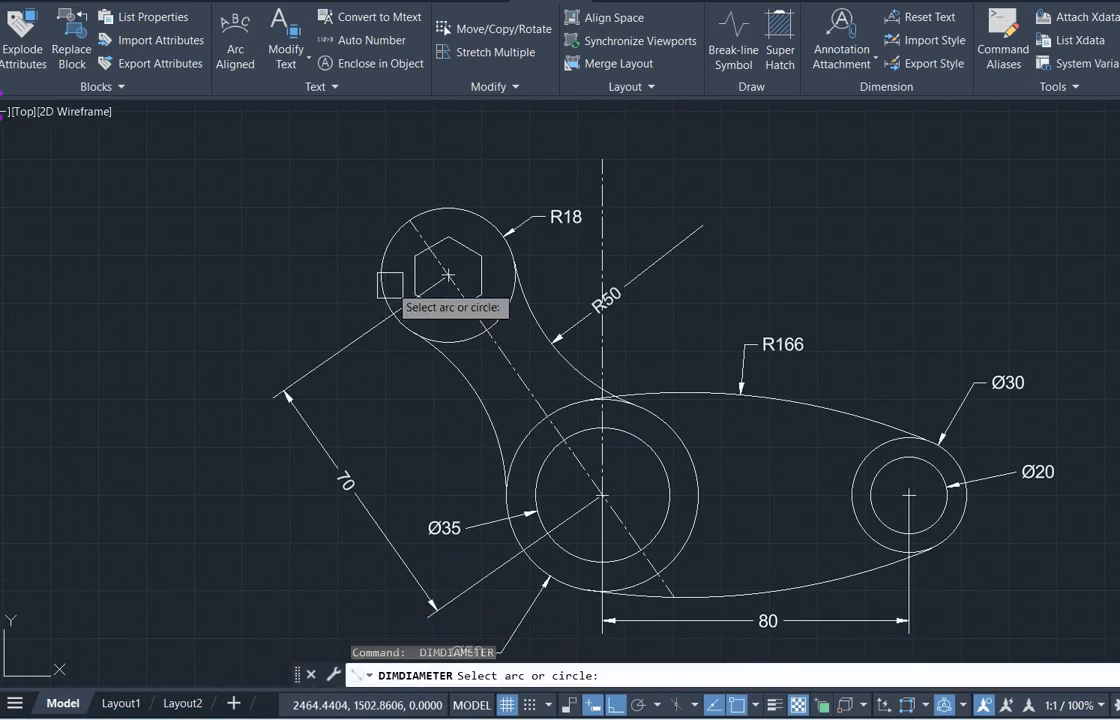
{"action": "key", "text": "Escape"}
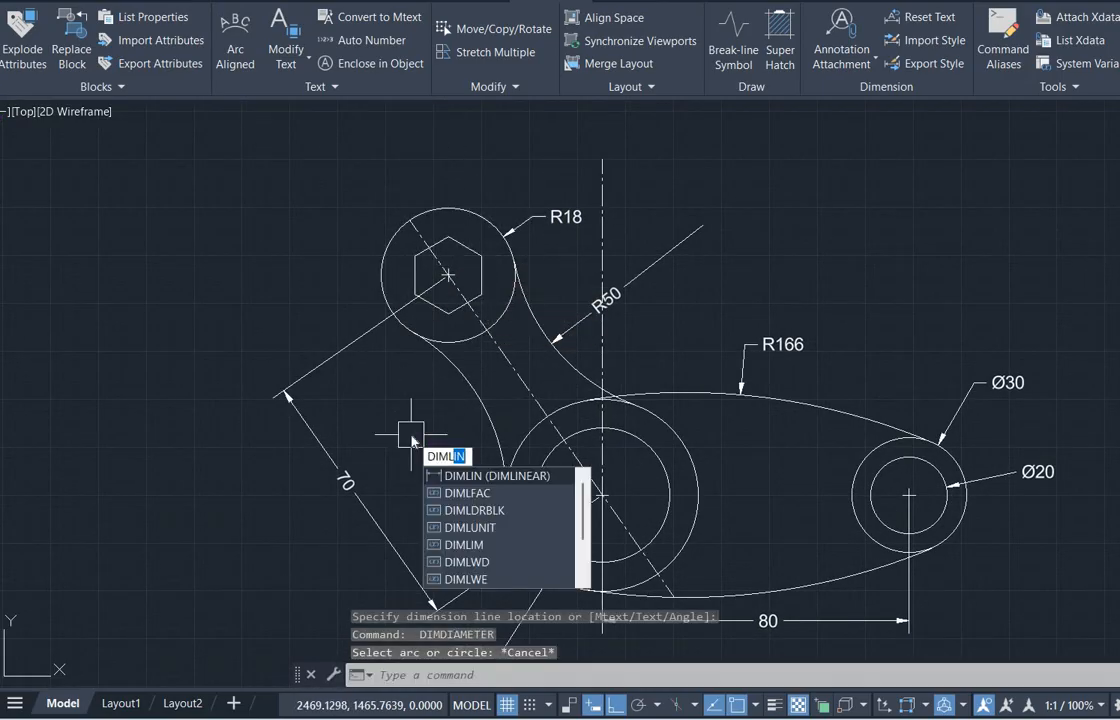
Try to add a horizontal linear dimension across the hexagon's two vertical sides
{"action": "key", "text": "Return"}
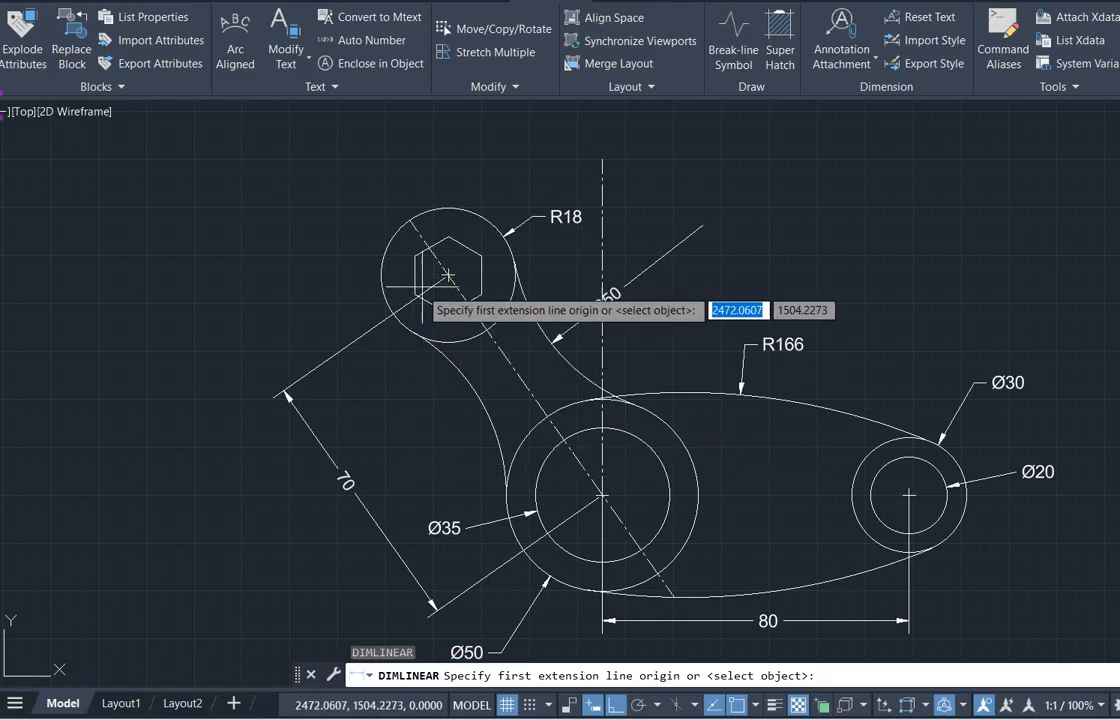
{"action": "left_click", "coordinate": [415, 293]}
{"action": "left_click", "coordinate": [481, 256]}
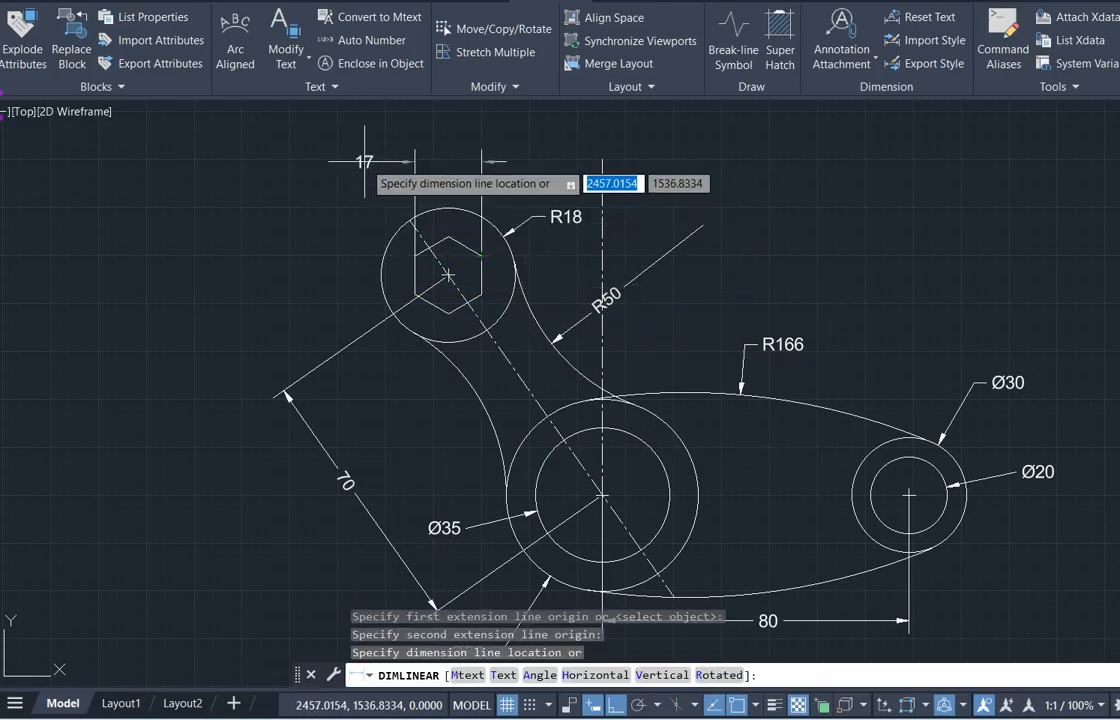
{"action": "key", "text": "Escape"}
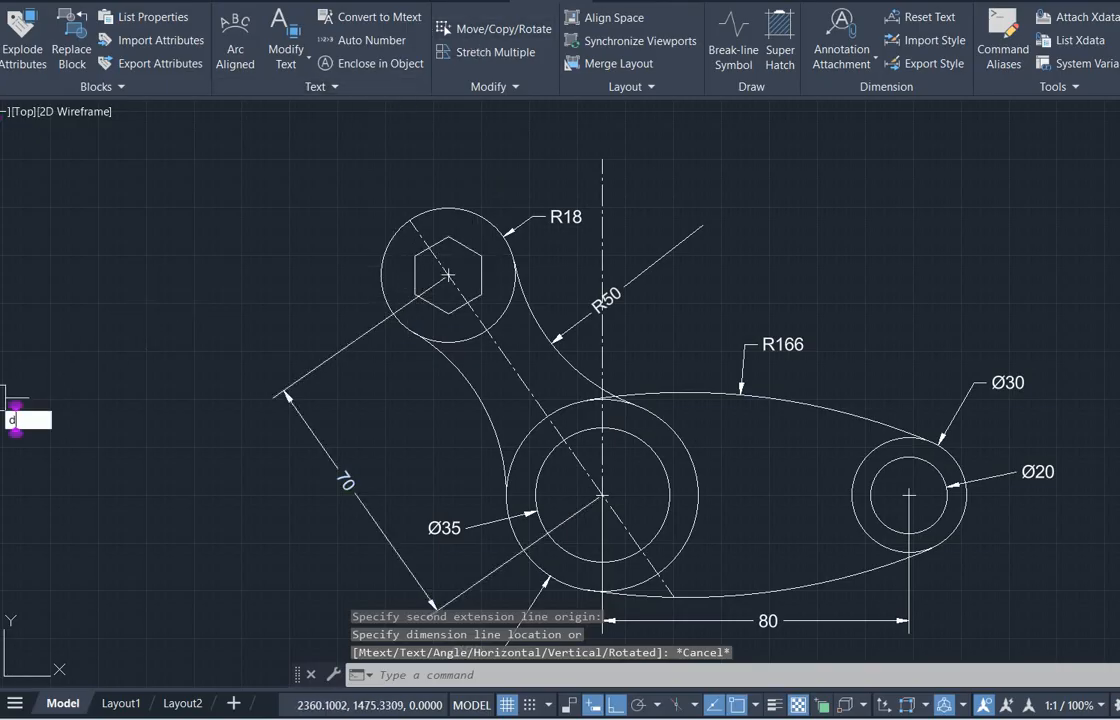
{"action": "type", "text": "diml"}
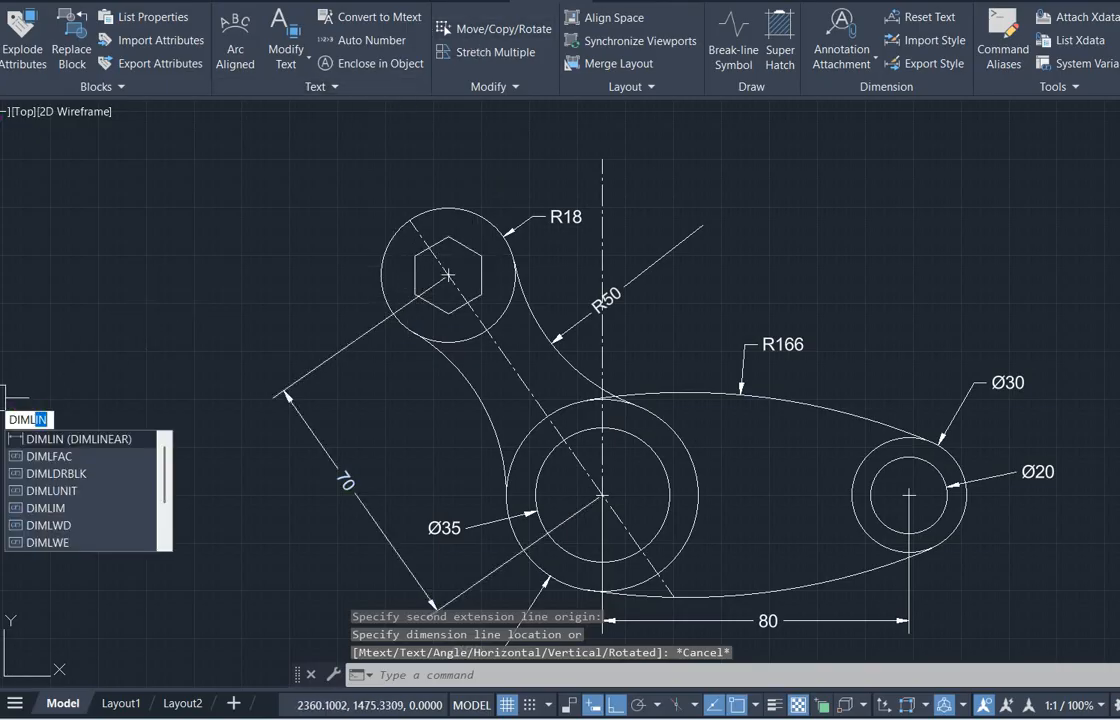
{"action": "left_click", "coordinate": [327, 272]}
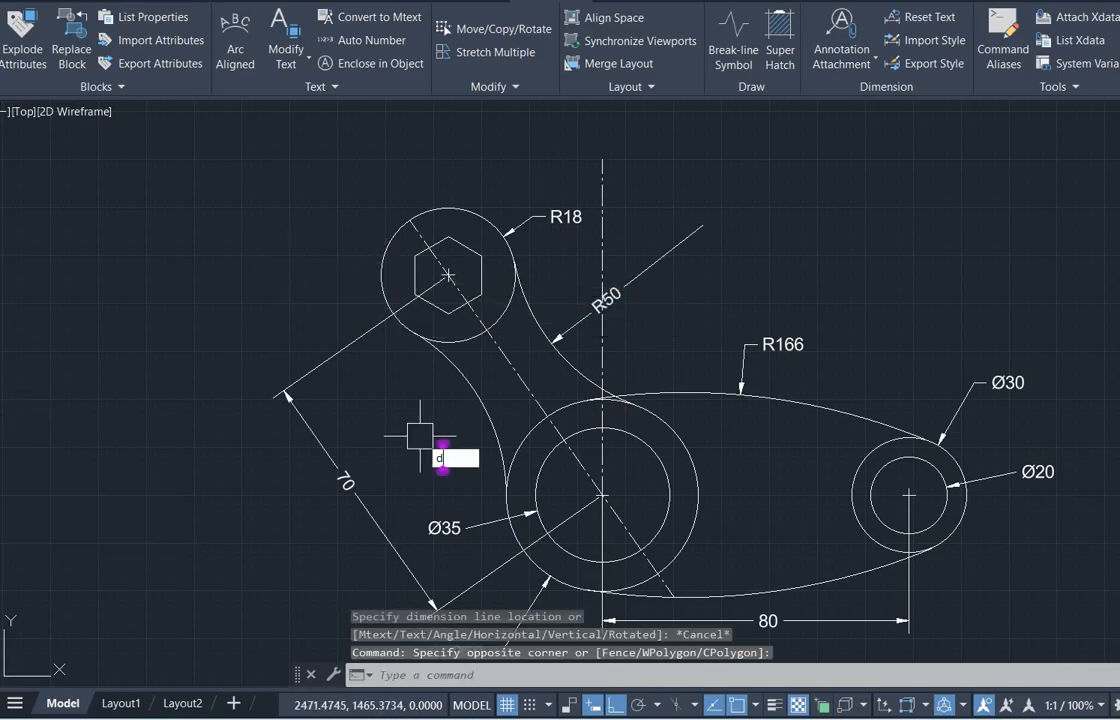
Add a horizontal linear dimension from the hexagon's upper-left vertex to its top vertex, placed above the part
{"action": "key", "text": "Return"}
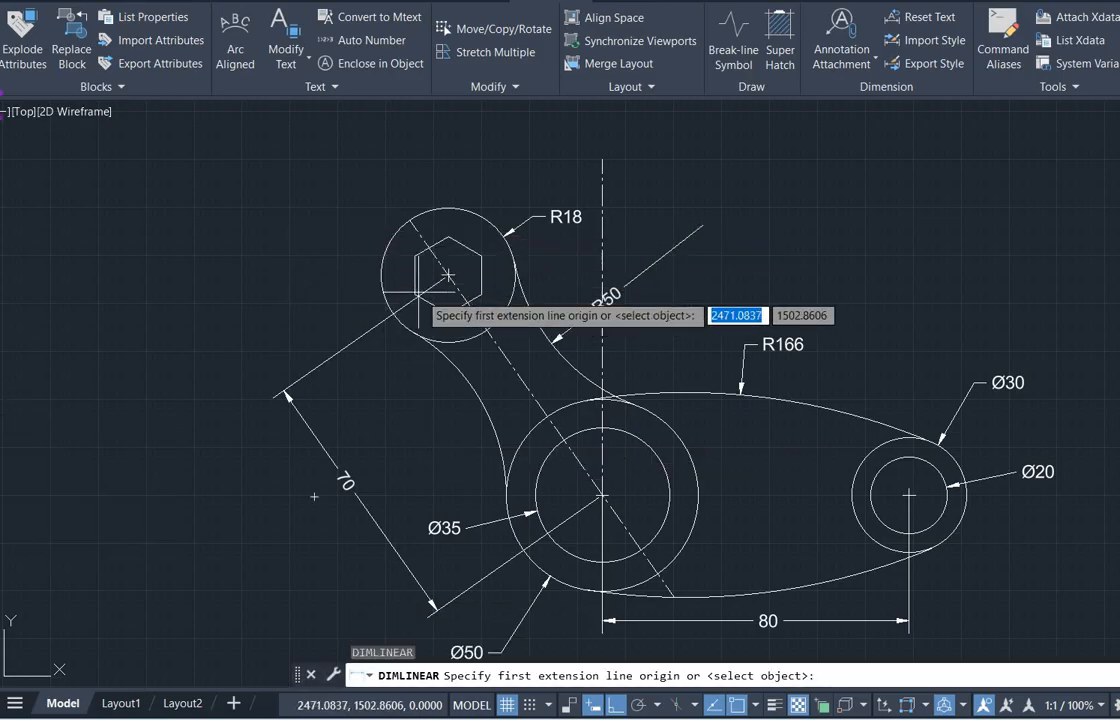
{"action": "left_click", "coordinate": [415, 256]}
{"action": "left_click", "coordinate": [448, 238]}
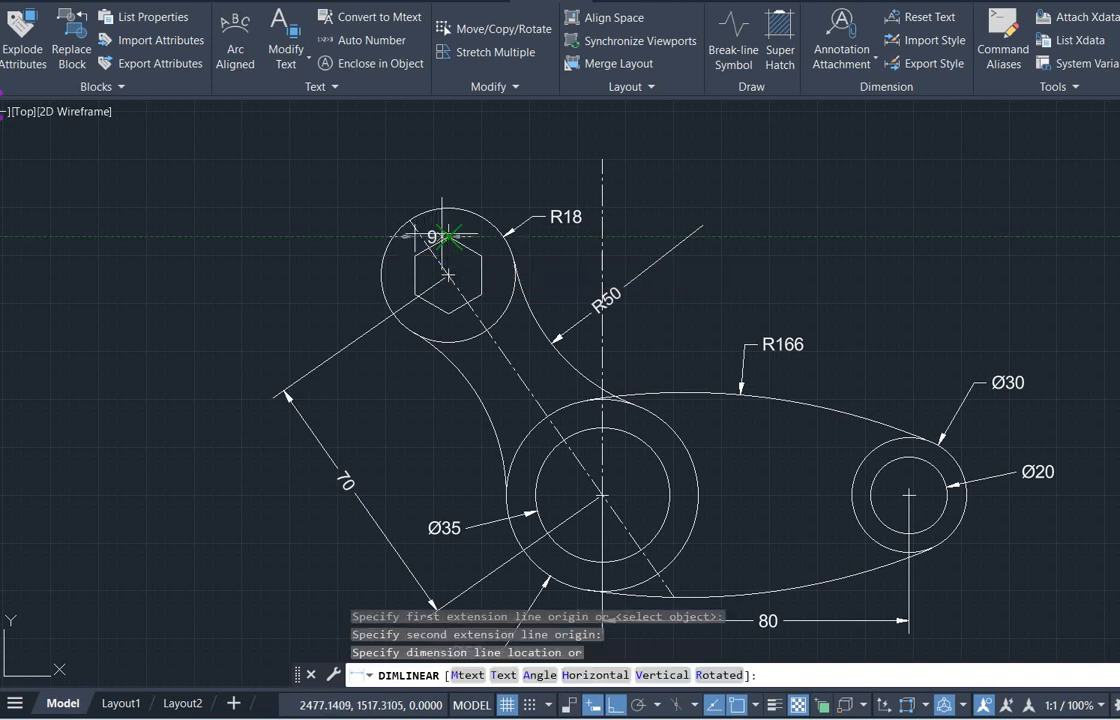
{"action": "left_click", "coordinate": [430, 160]}
{"action": "scroll", "coordinate": [770, 262], "scroll_direction": "down", "scroll_amount": 2}
{"action": "middle_click_drag", "start_coordinate": [790, 255], "coordinate": [476, 333]}
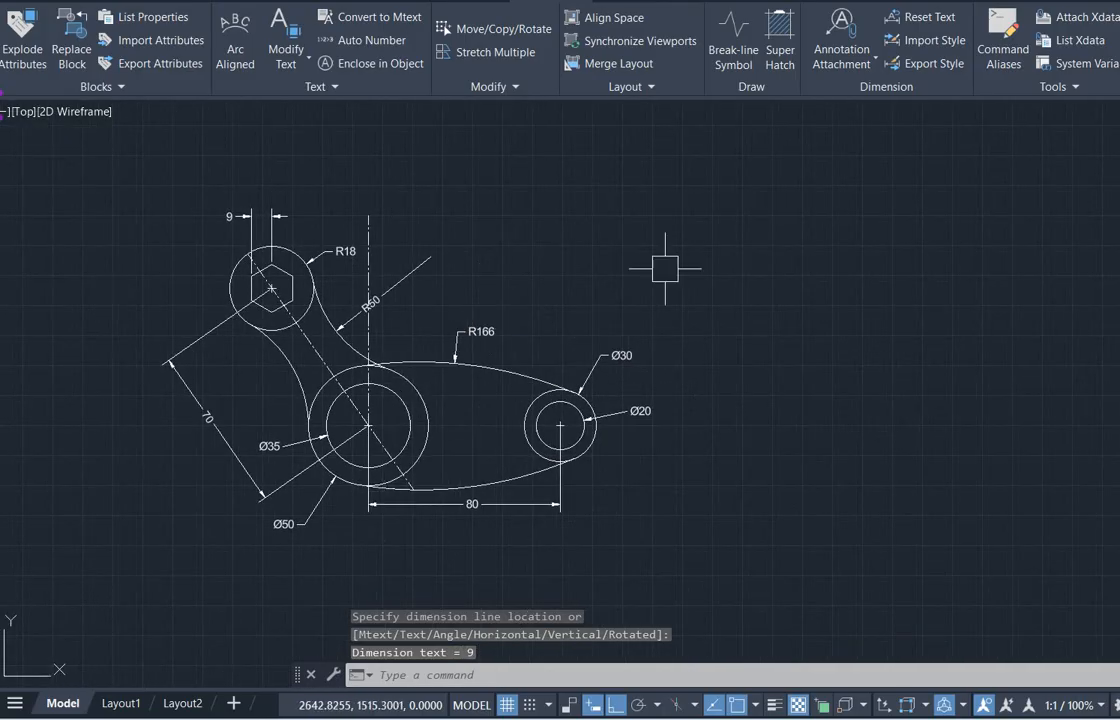